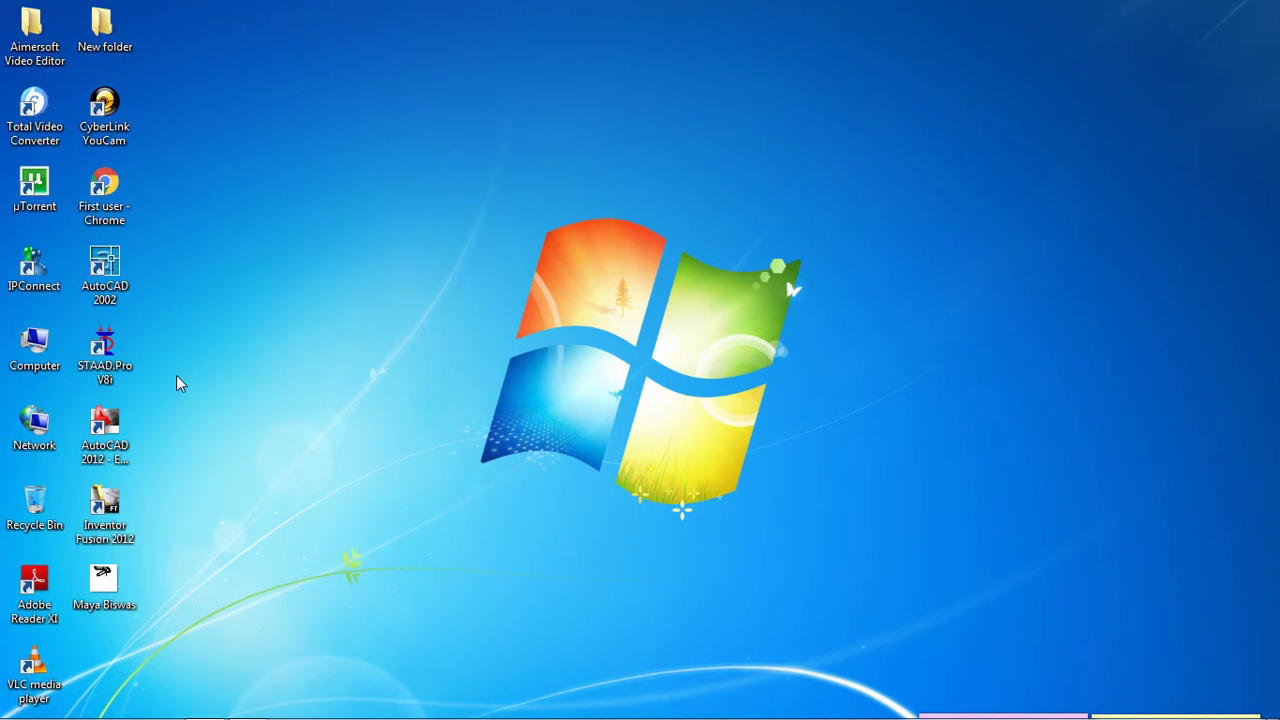
Open STAAD.Pro and create a Space project named "stair" in meters and kilonewtons, starting with Add Beam
double_click(139, 358)
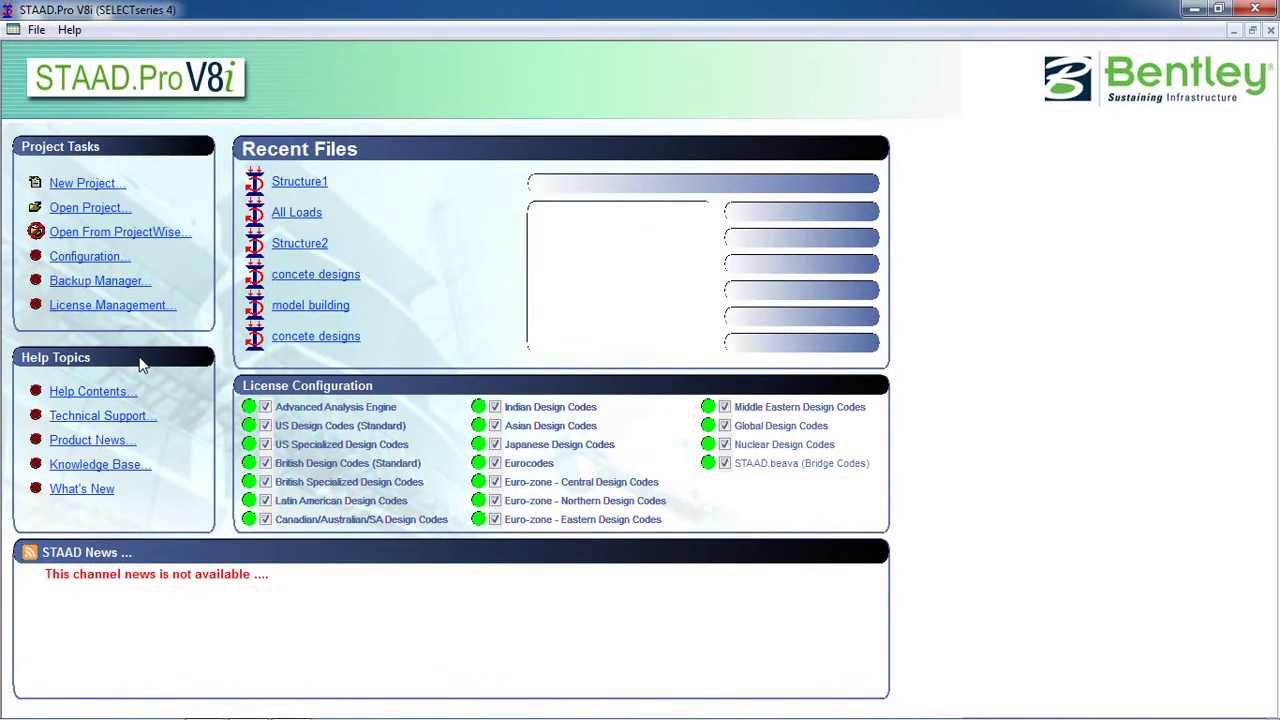
click(105, 185)
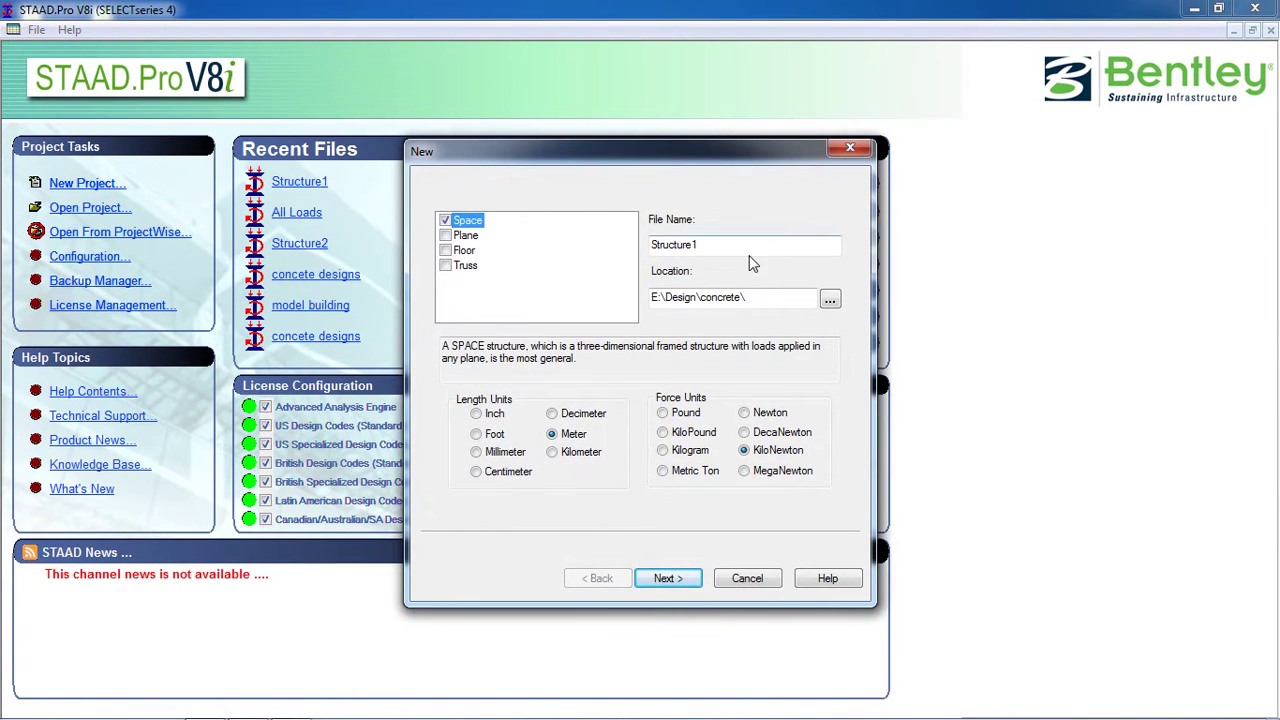
key(Tab)
text(st)
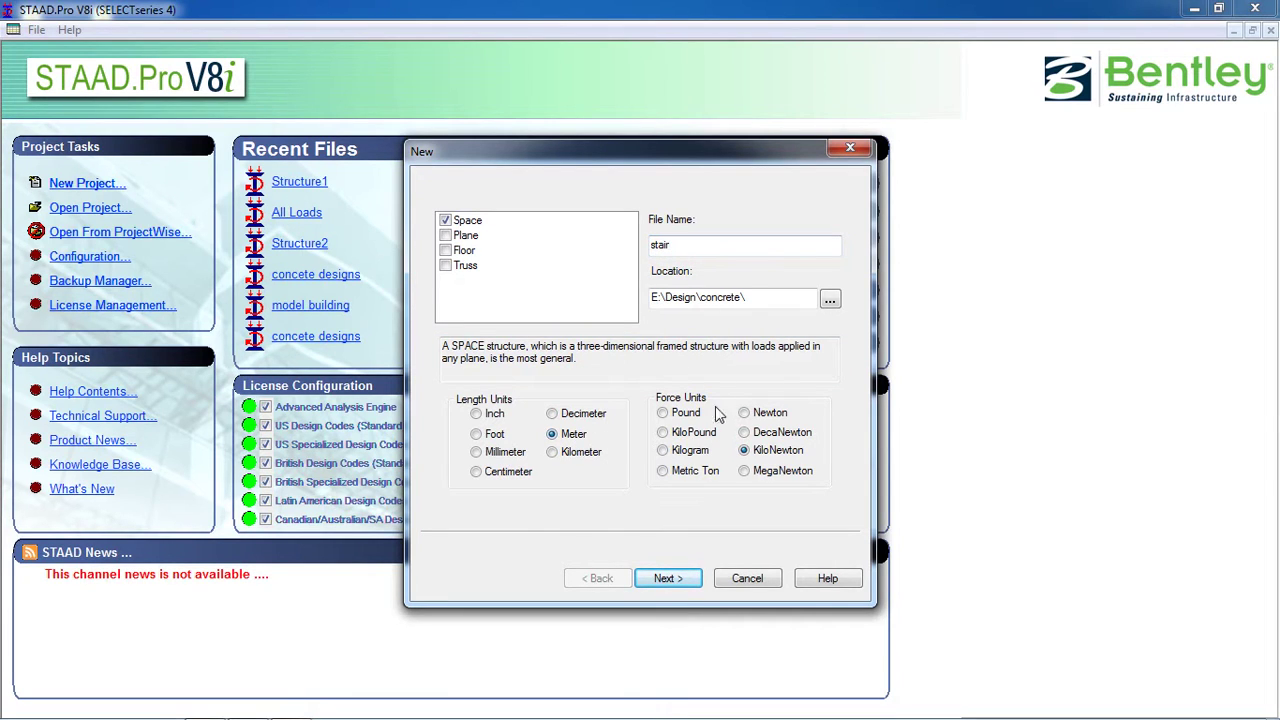
click(699, 584)
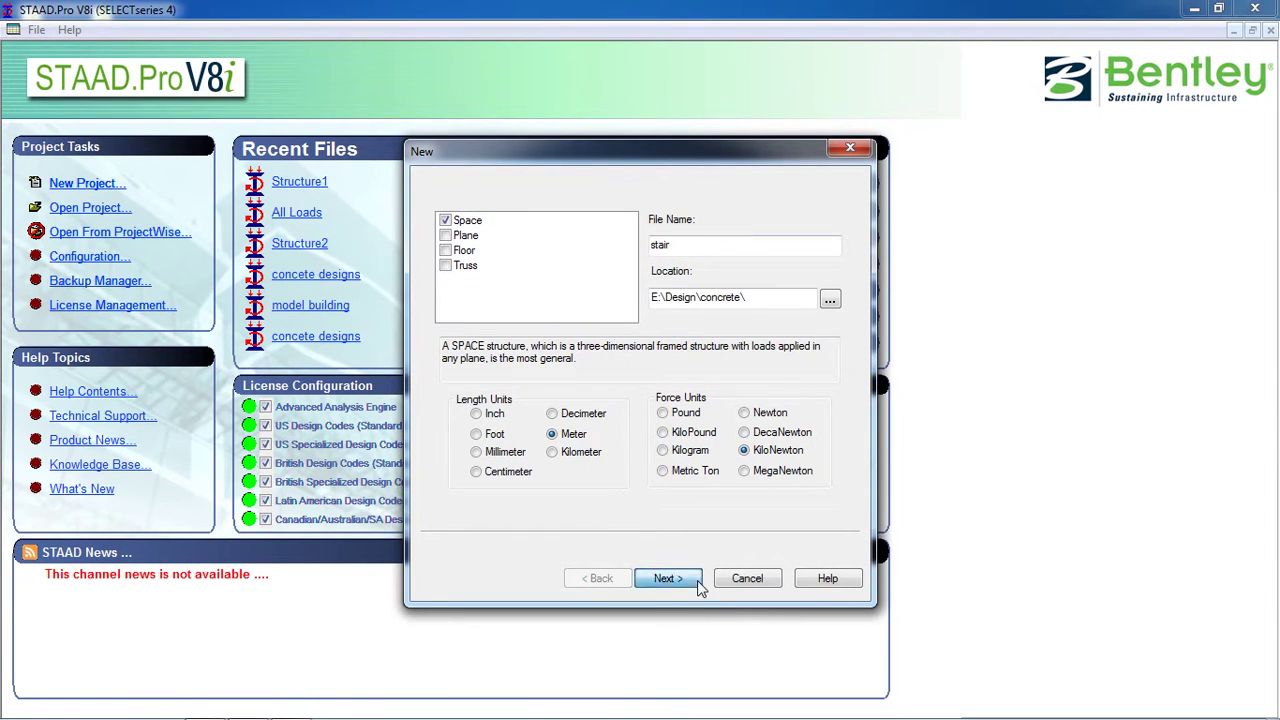
click(673, 426)
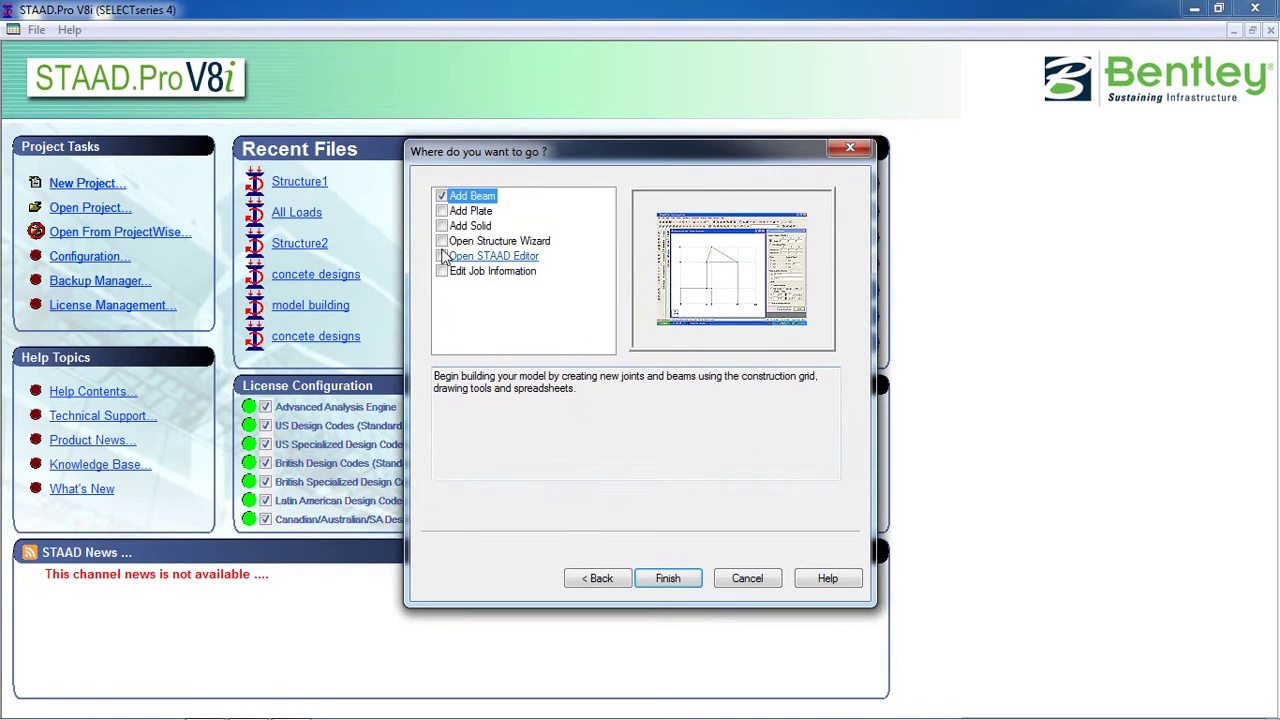
click(668, 578)
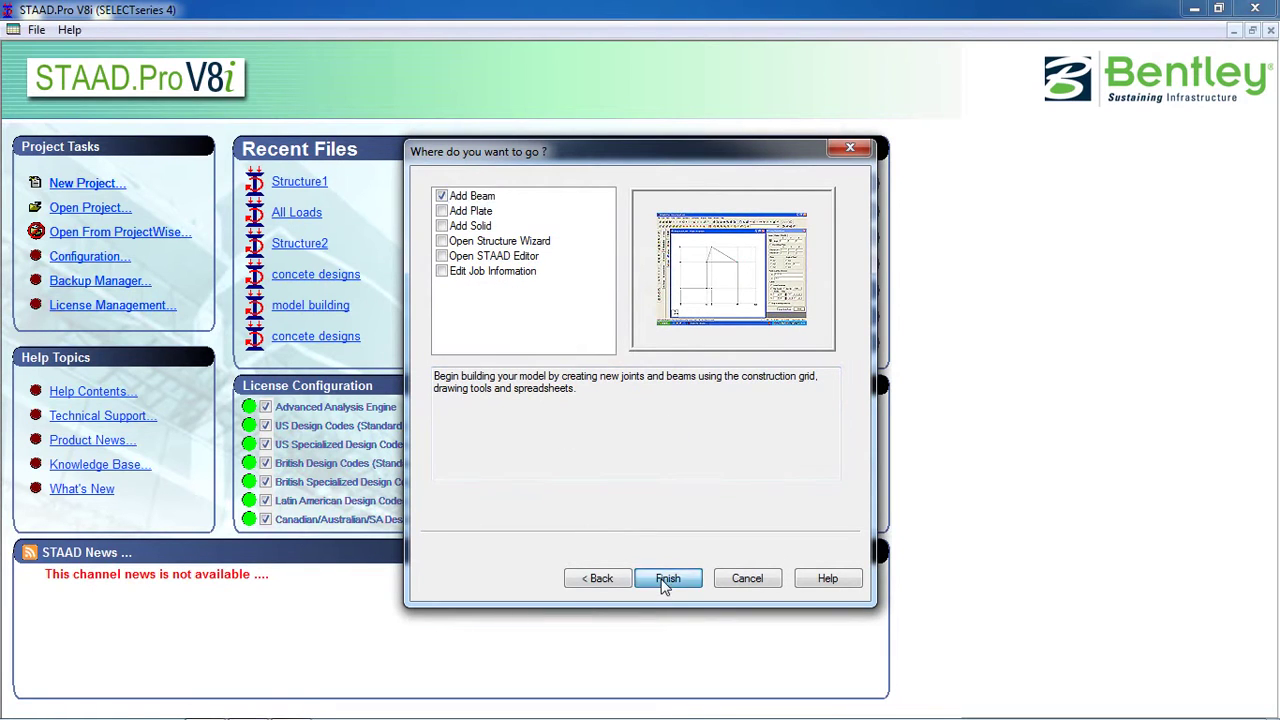
Edit the default linear grid, keeping 10 construction lines along X, and set the X spacing to 0.5 m
middle_drag(583, 649, 505, 497)
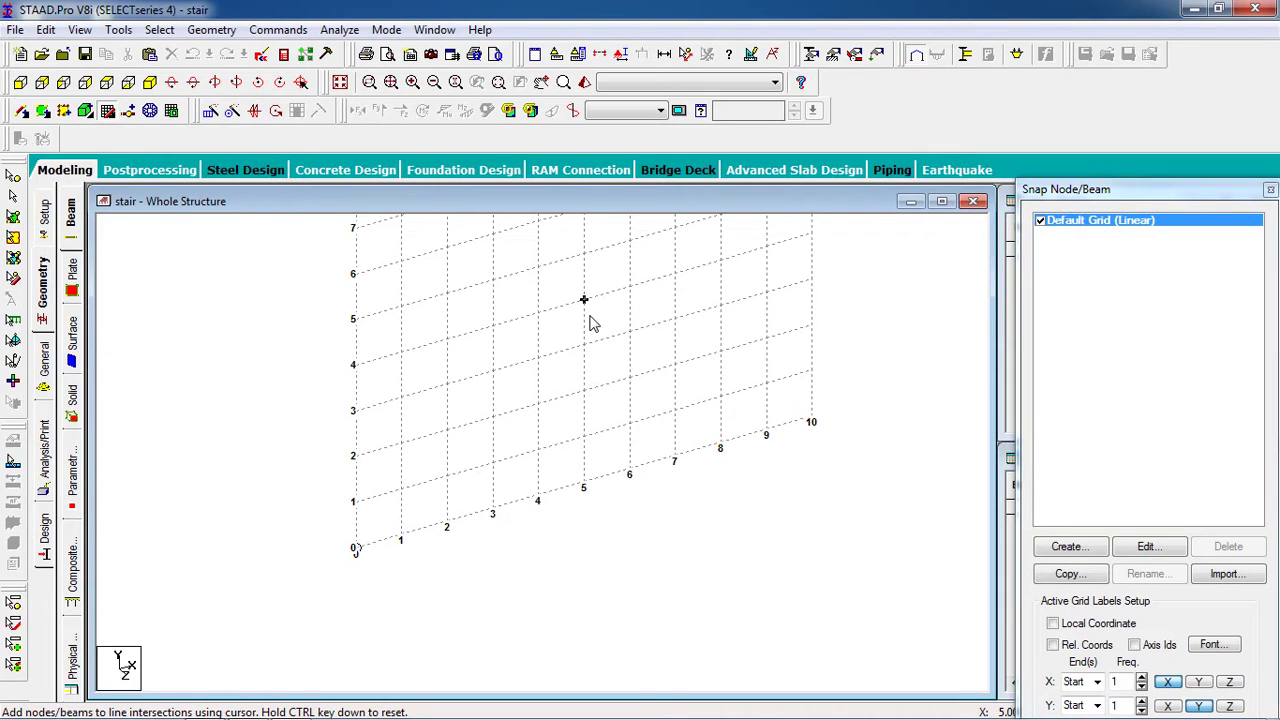
middle_drag(611, 343, 577, 366)
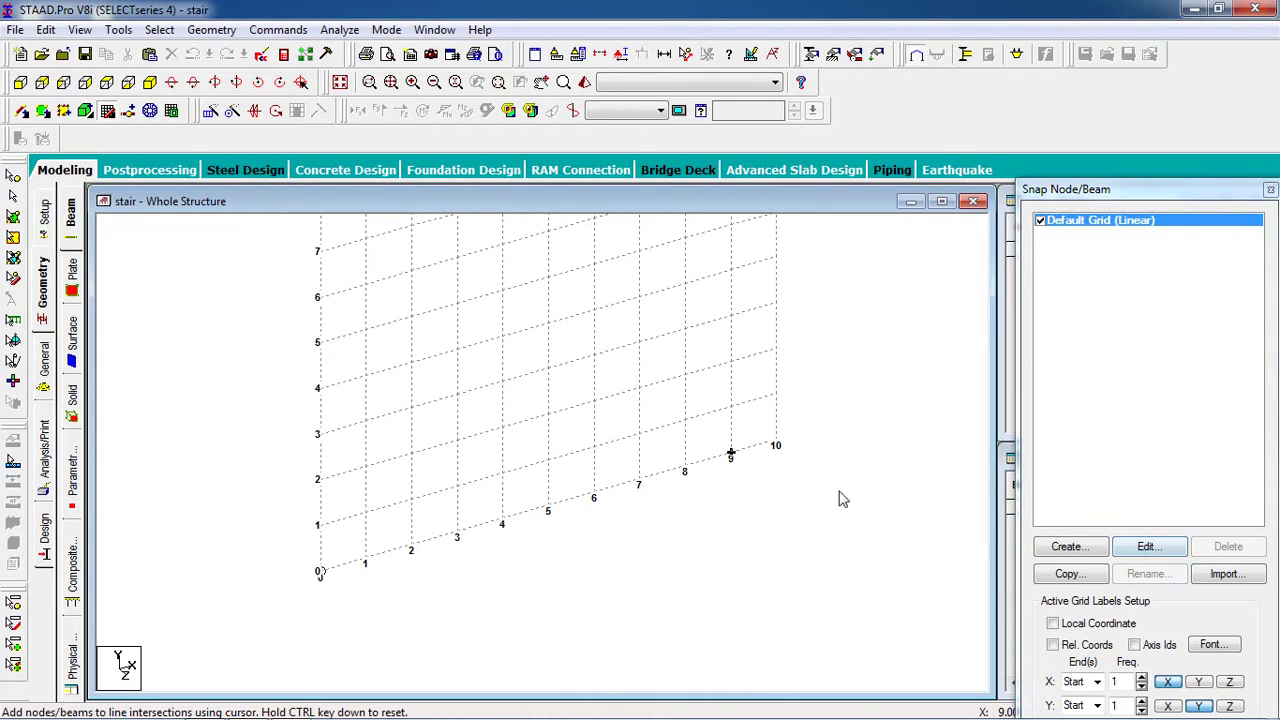
click(1145, 547)
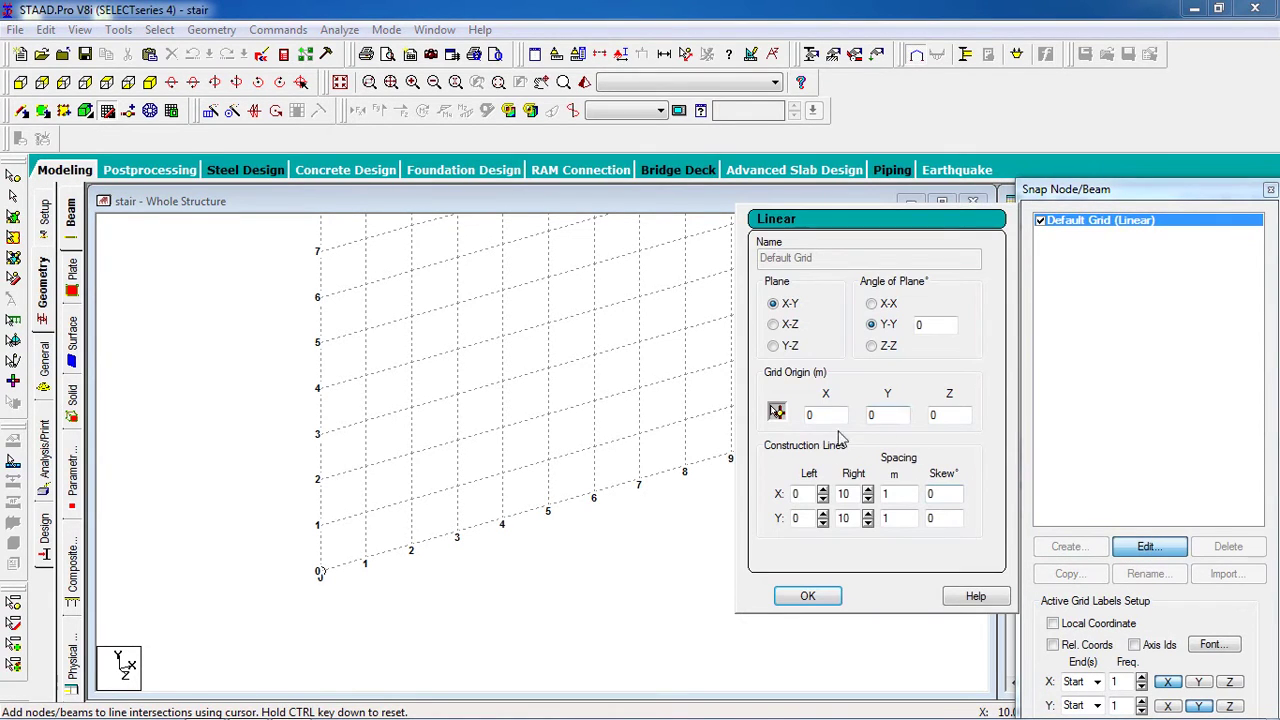
click(867, 489)
double_click(886, 494)
click(867, 498)
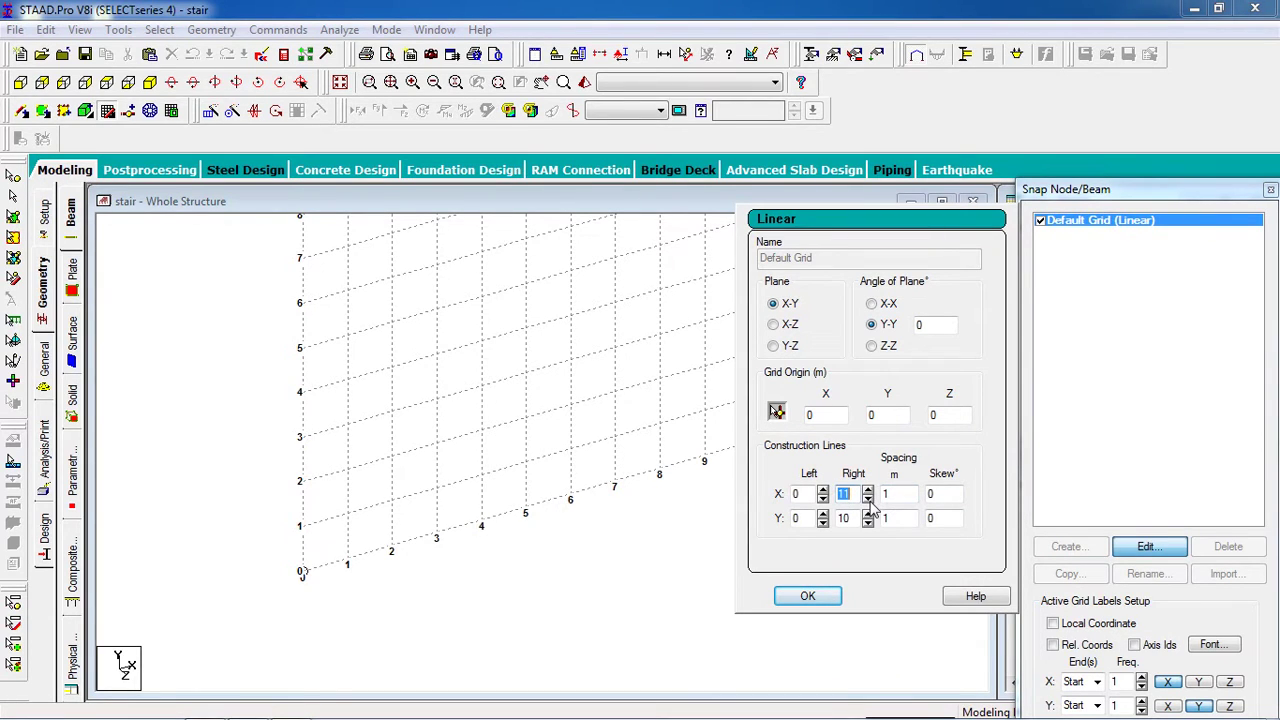
double_click(886, 494)
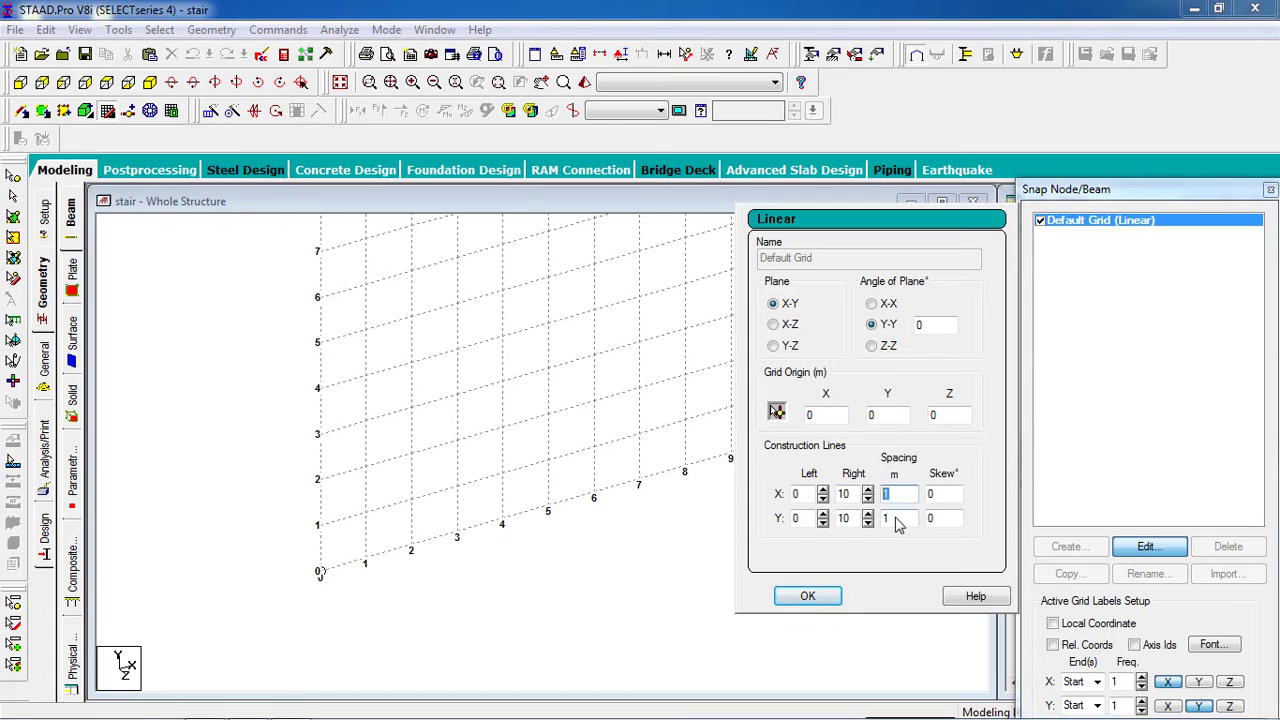
text(2)
key(BackSpace)
text(0.5)
Set the default grid's Y spacing to 0.5 m and apply the grid settings
double_click(893, 518)
key(BackSpace)
text(0.5)
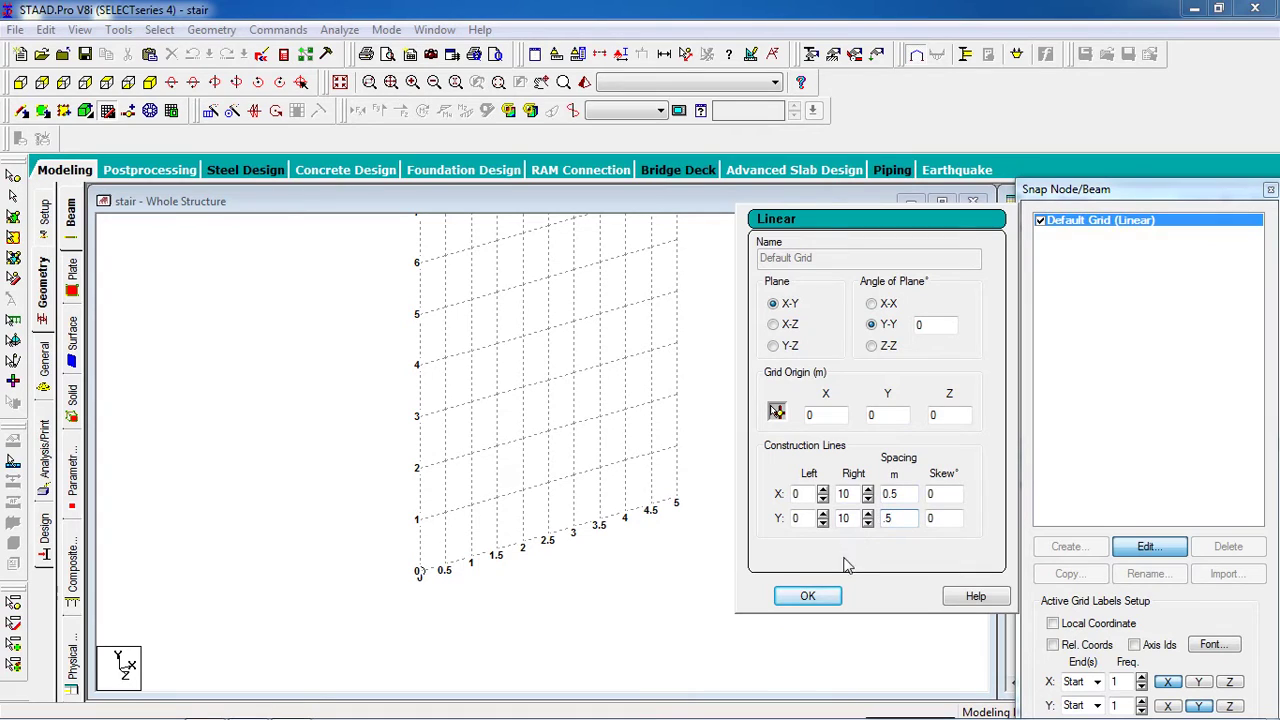
click(808, 596)
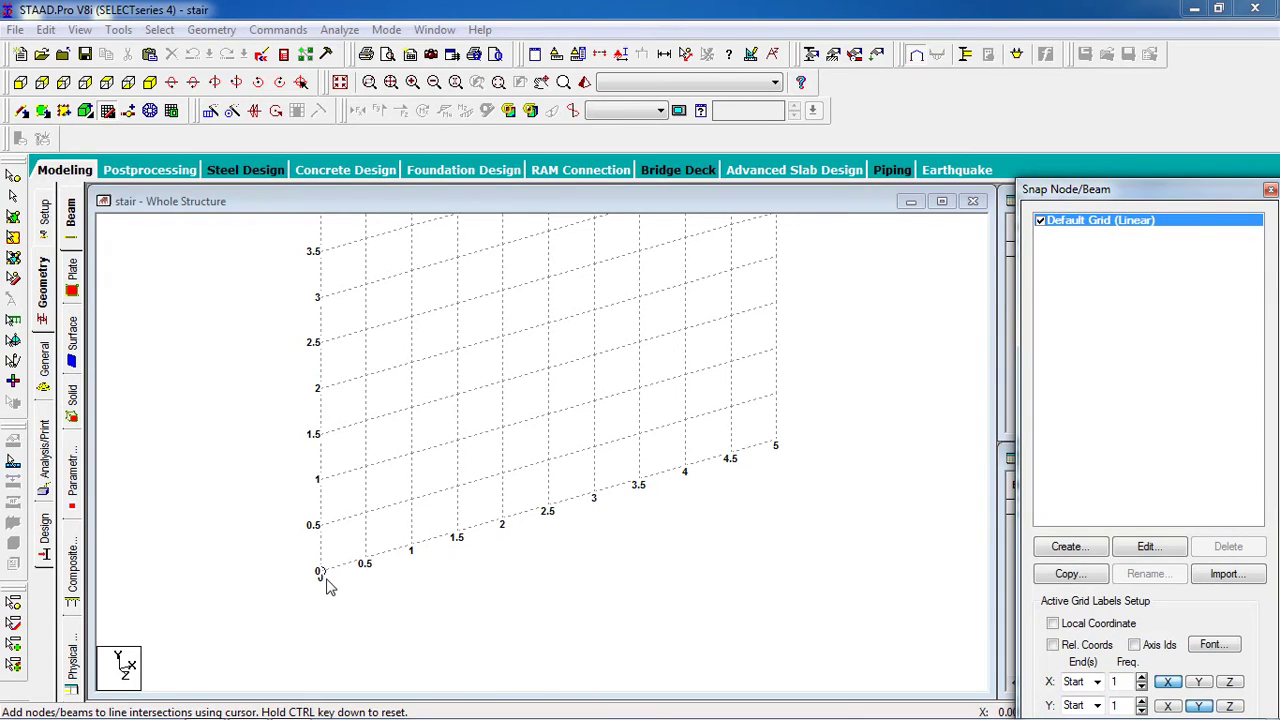
Place unconnected nodes at X-Y grid points (0, 0), (2.5, 1.5), (3, 1.5) and (4.5, 1.5) m, and close the snap grid
click(323, 577)
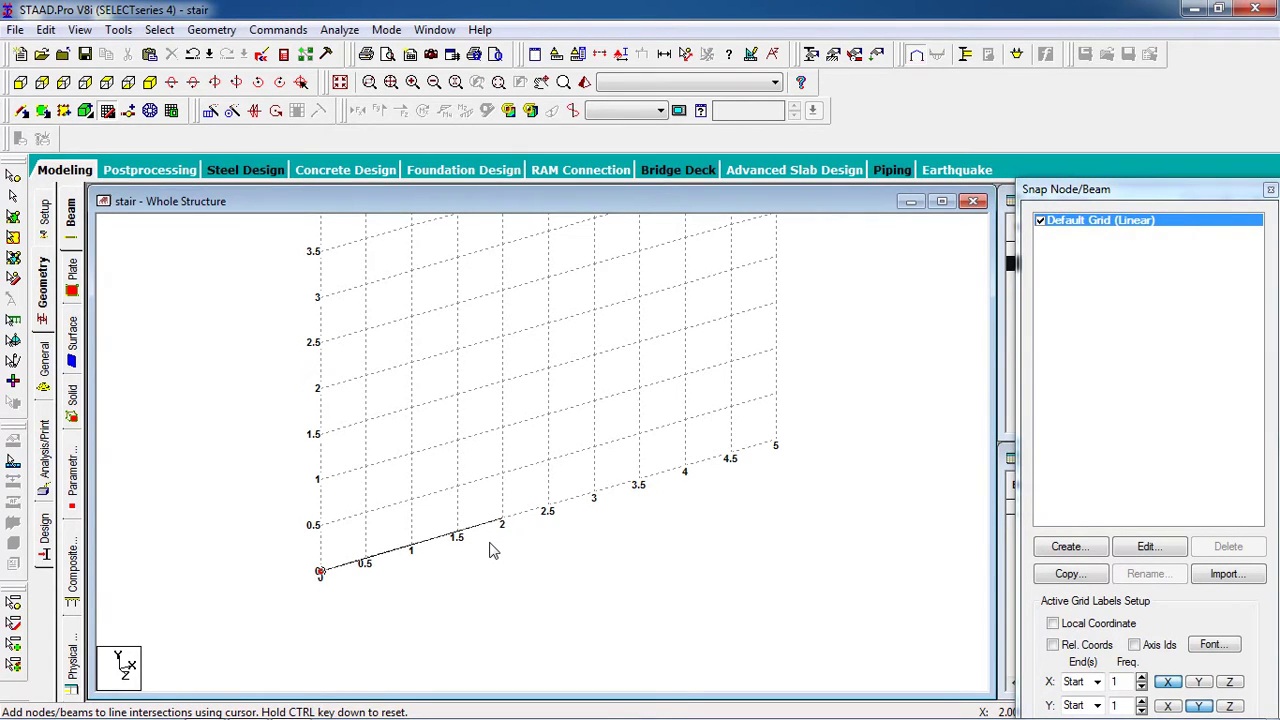
click(548, 370)
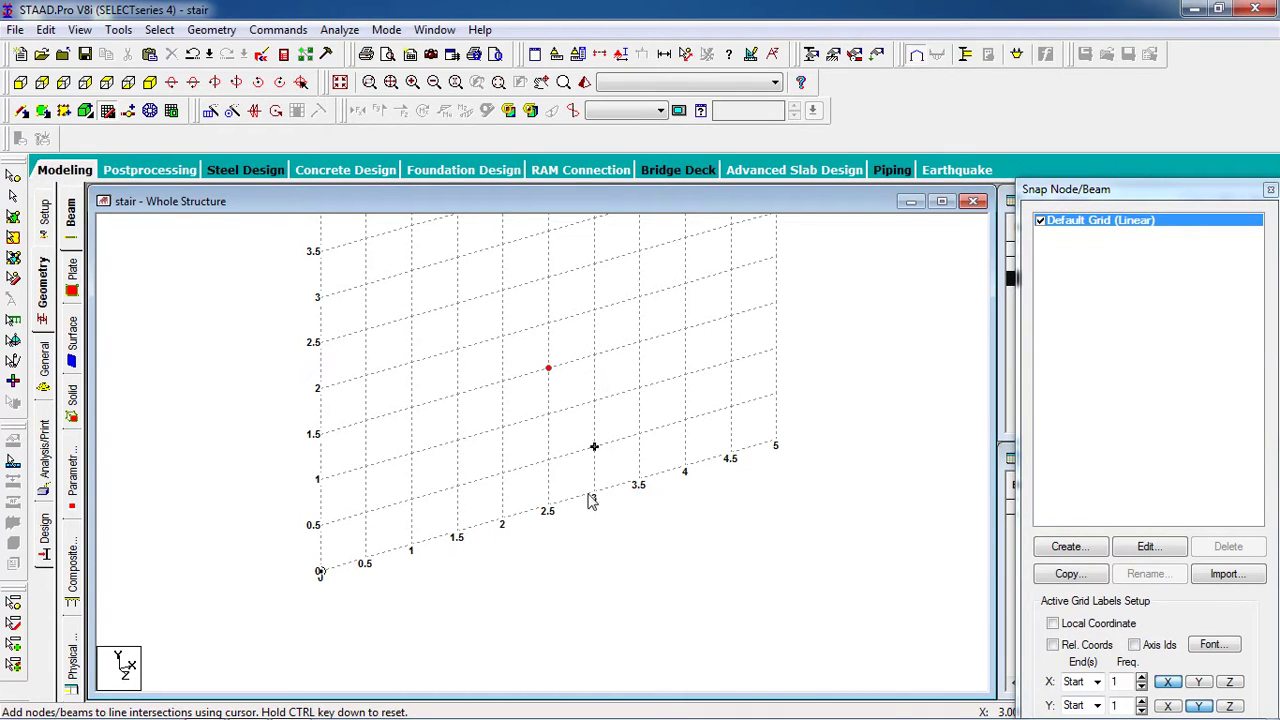
click(594, 356)
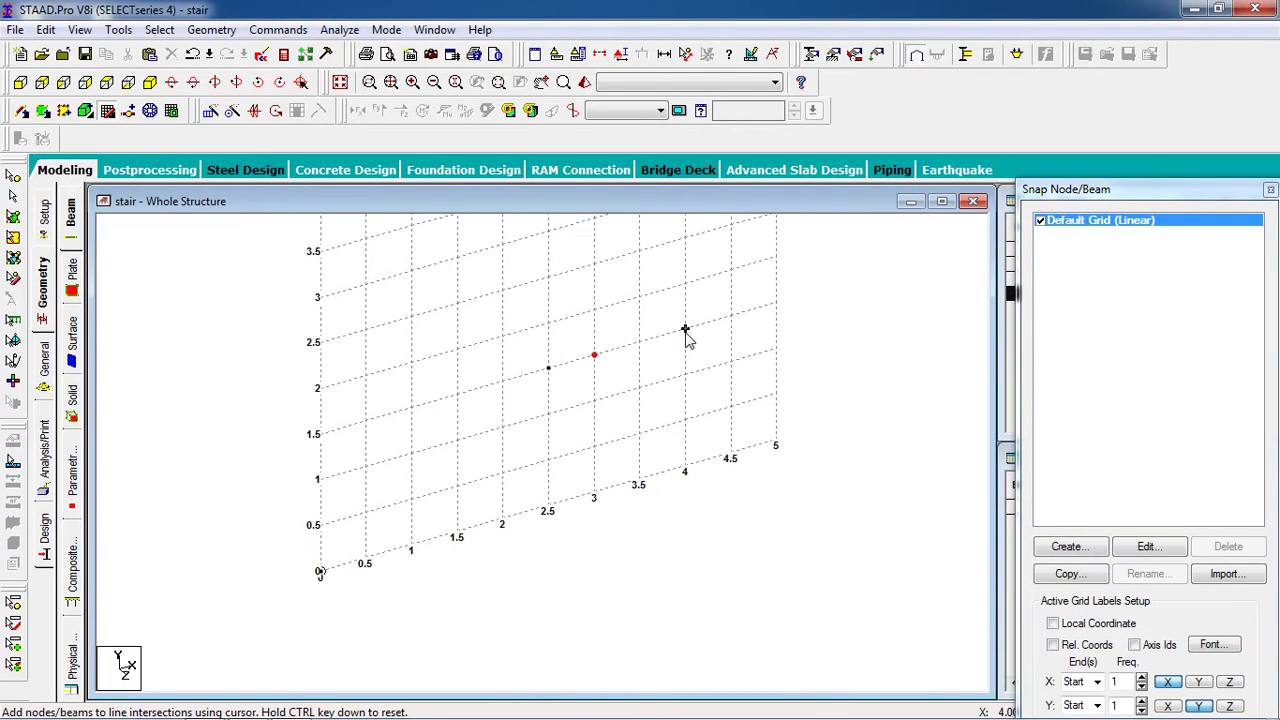
click(731, 317)
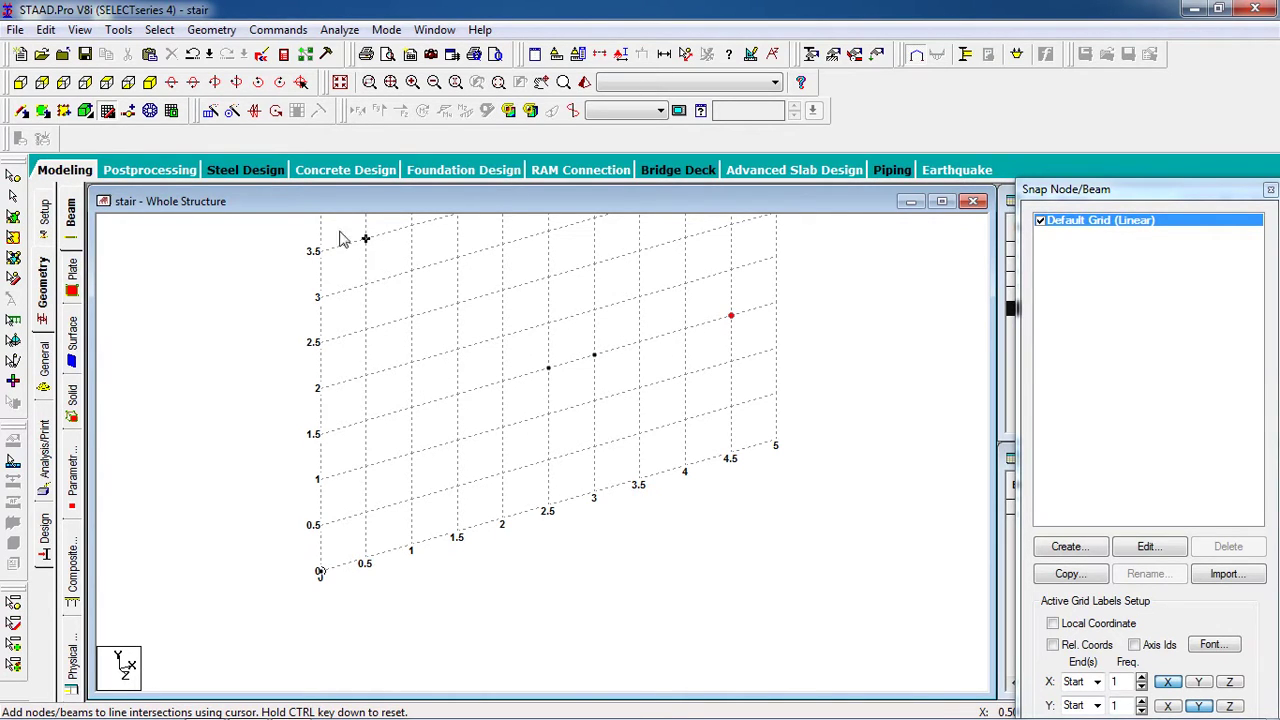
click(112, 110)
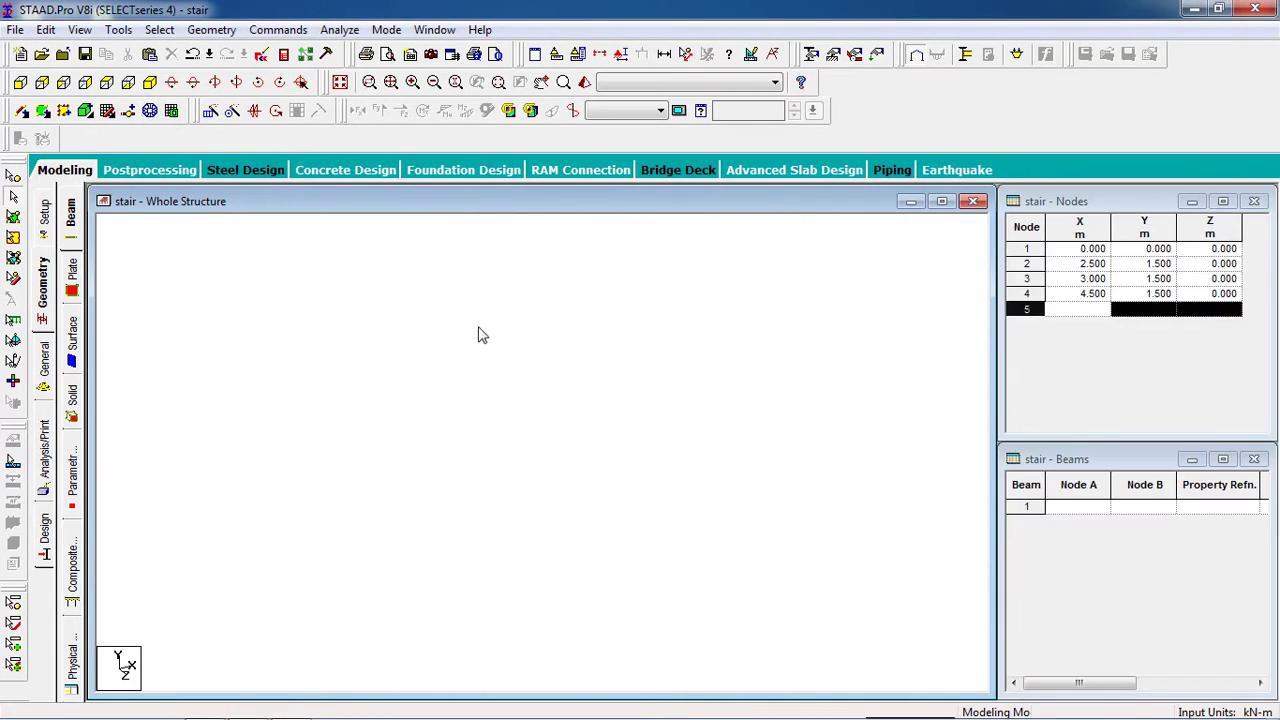
Delete the node at X 2.5 m, Y 1.5 m
click(13, 196)
click(525, 408)
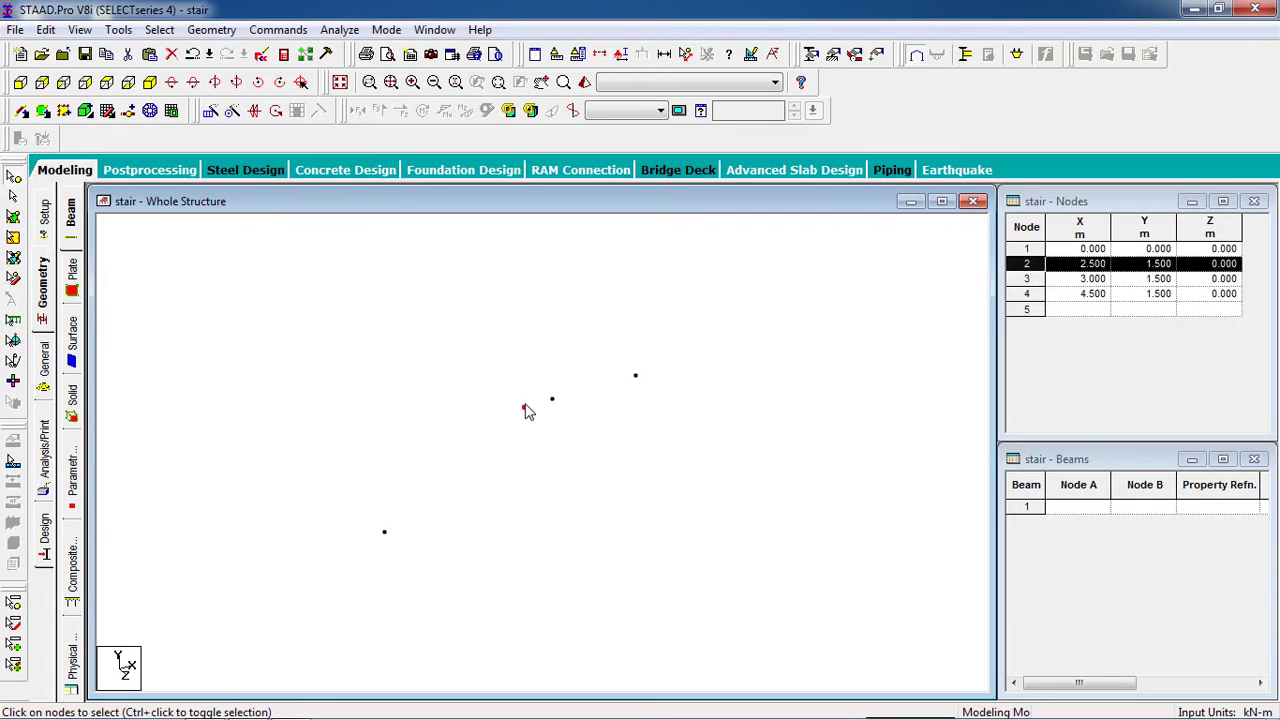
key(Delete)
key(Return)
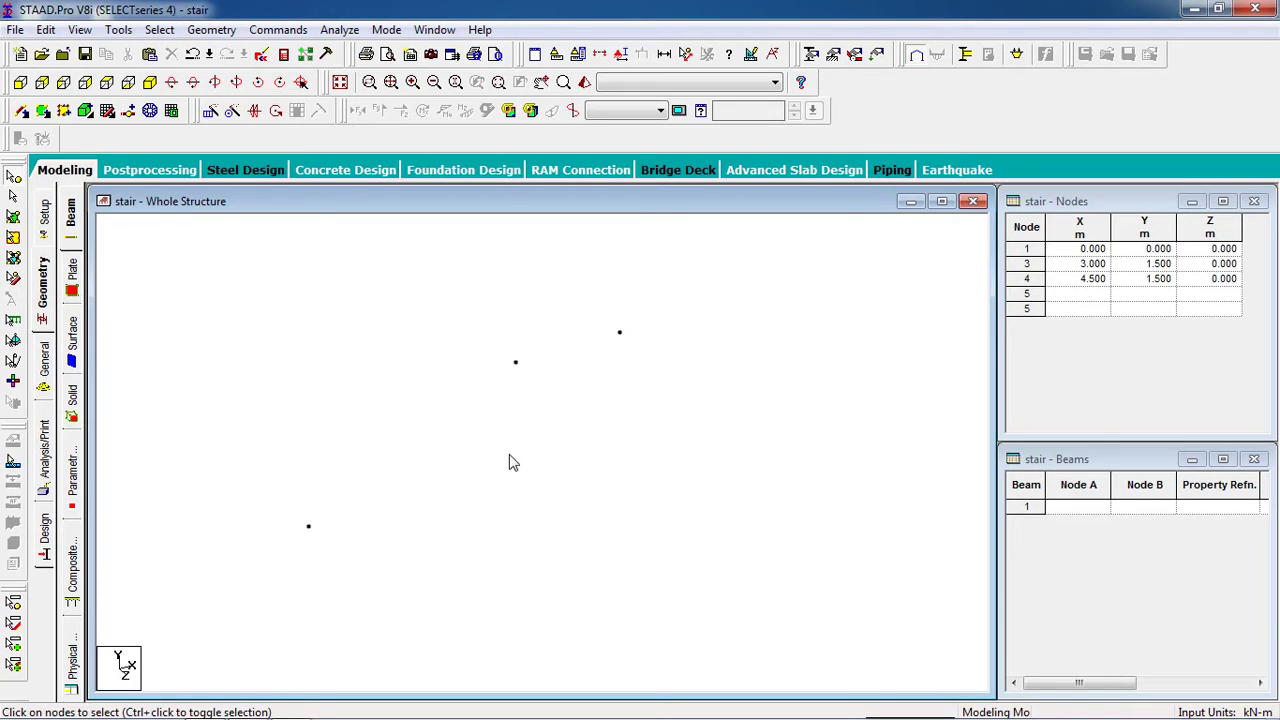
Copy the three remaining nodes and paste them with a 1.5 m offset in Z
drag(660, 290, 141, 600)
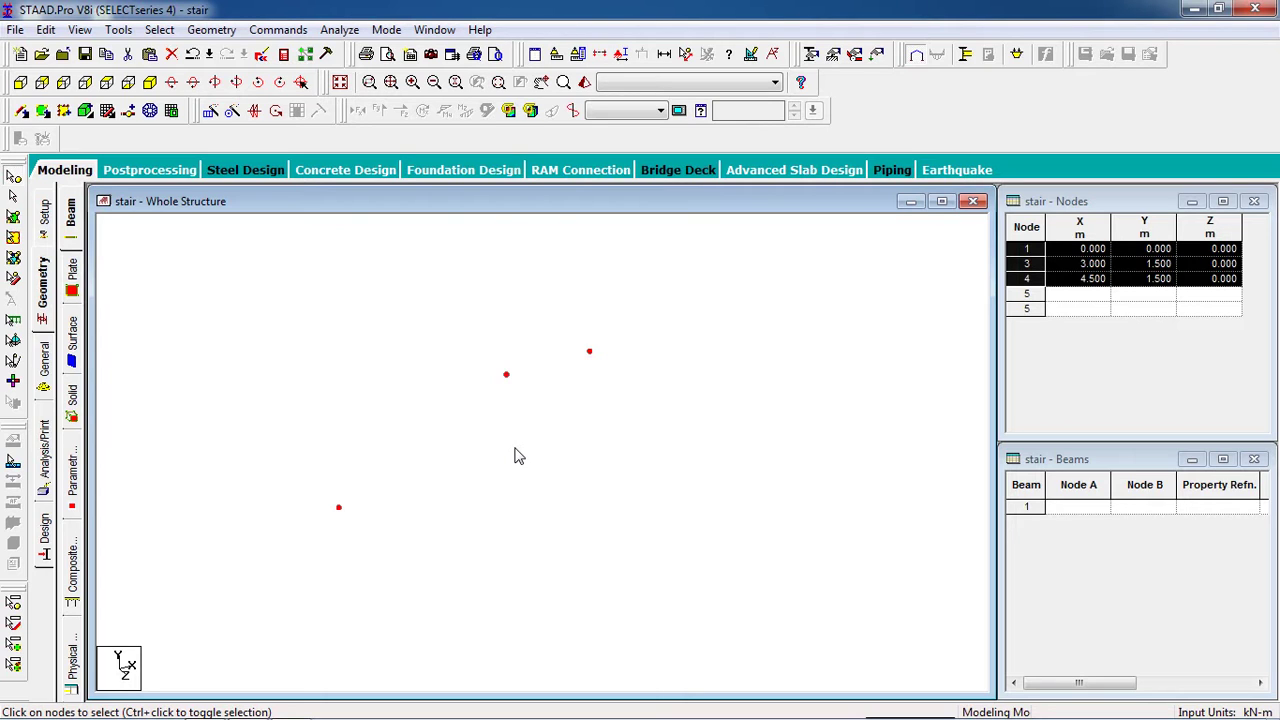
key(ctrl+v)
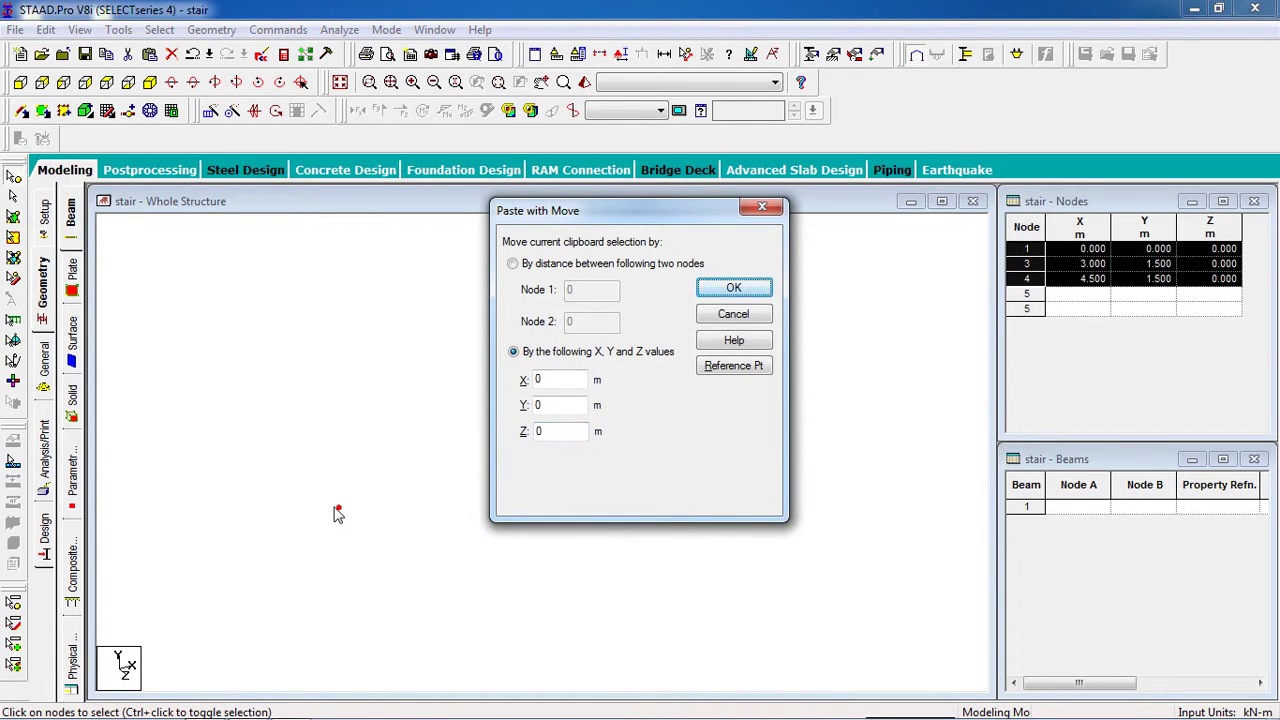
double_click(548, 433)
click(738, 289)
click(500, 428)
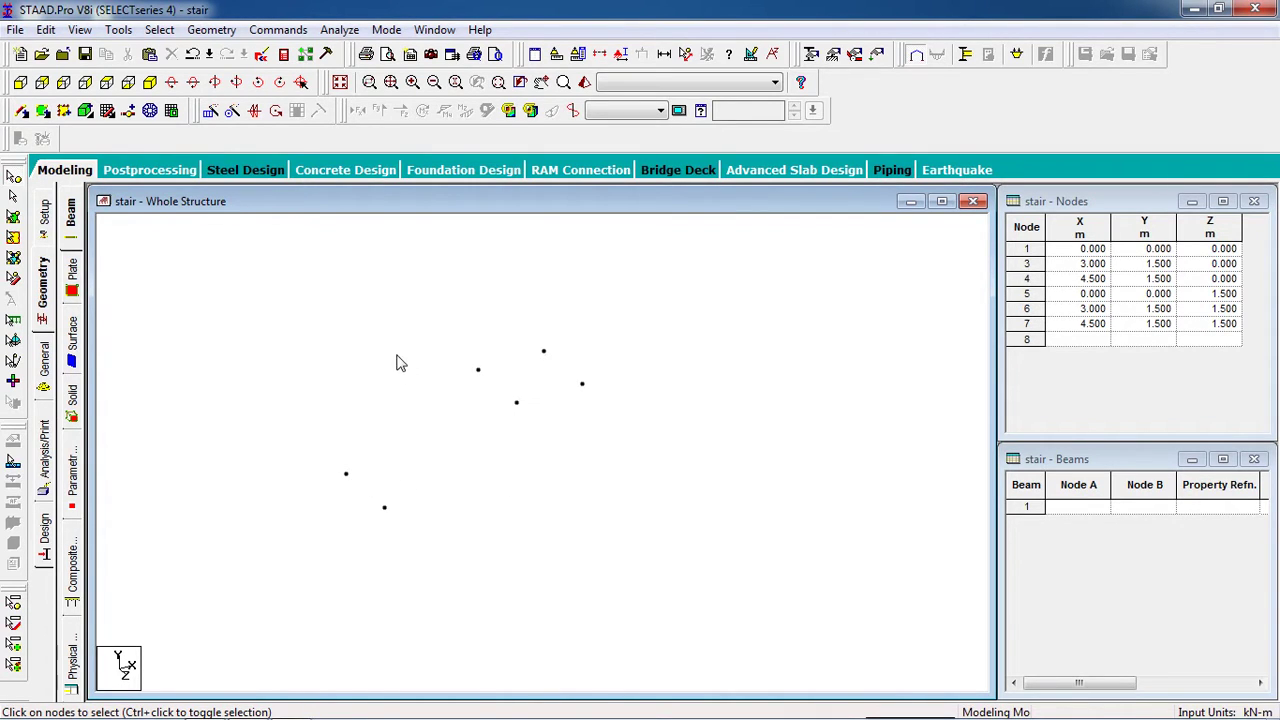
Outline the inclined flight through its four corner nodes with the plate mesh generator and choose quadrilateral meshing
click(150, 111)
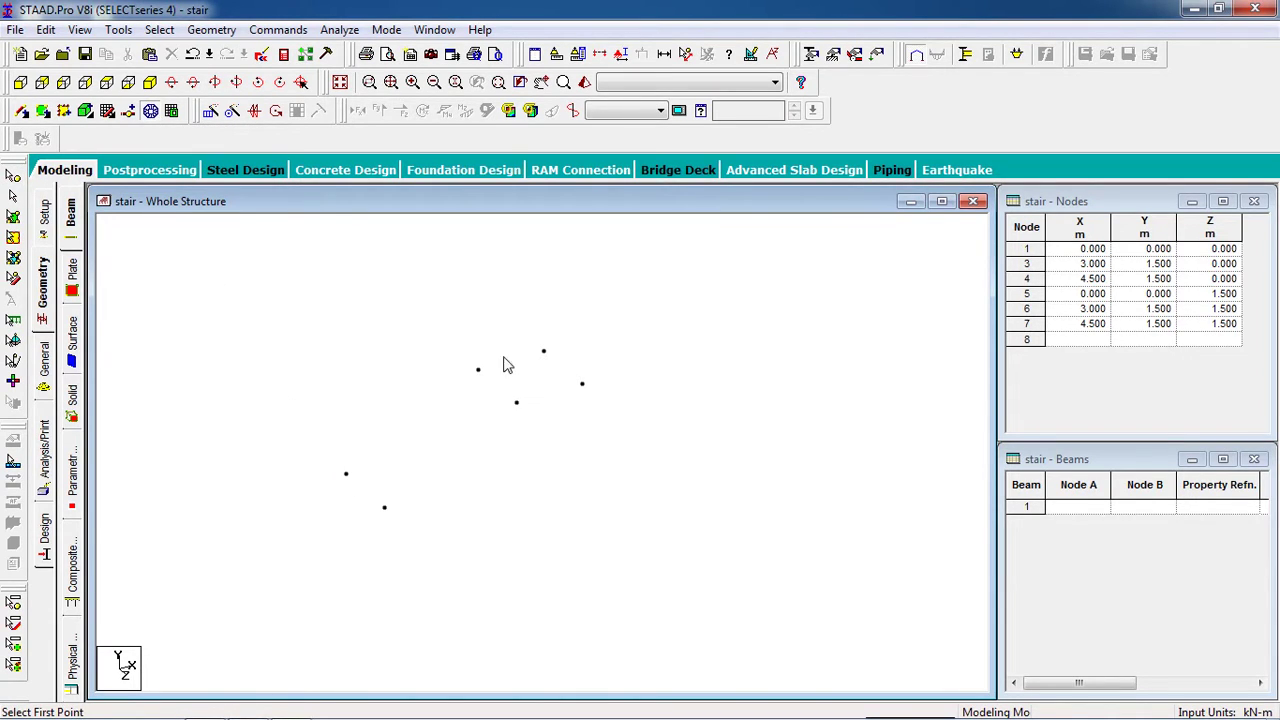
click(346, 474)
click(478, 371)
click(516, 403)
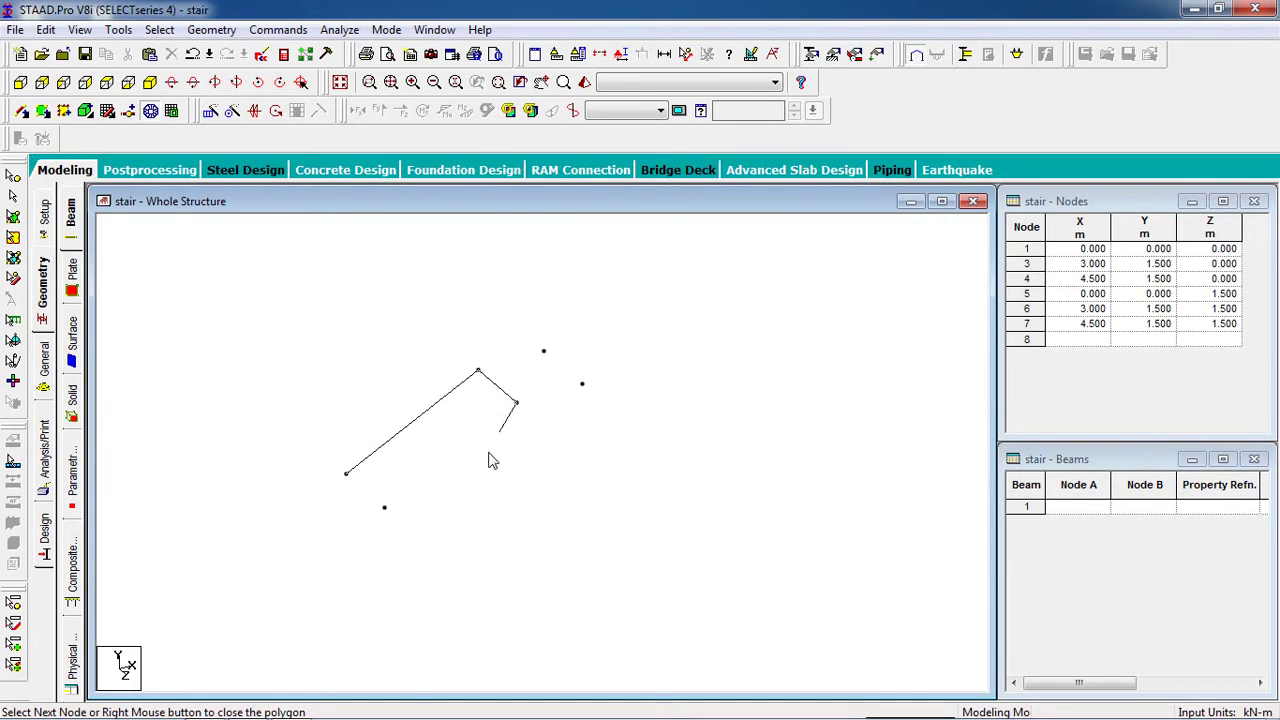
click(384, 507)
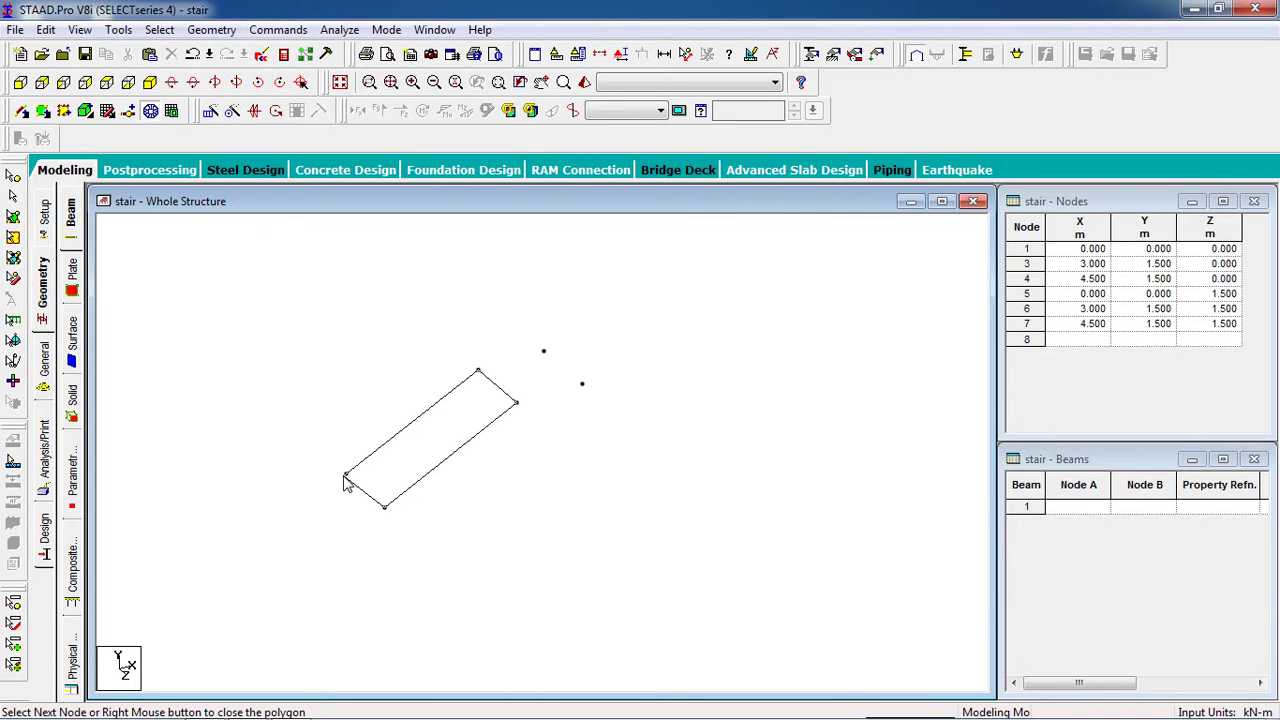
click(345, 477)
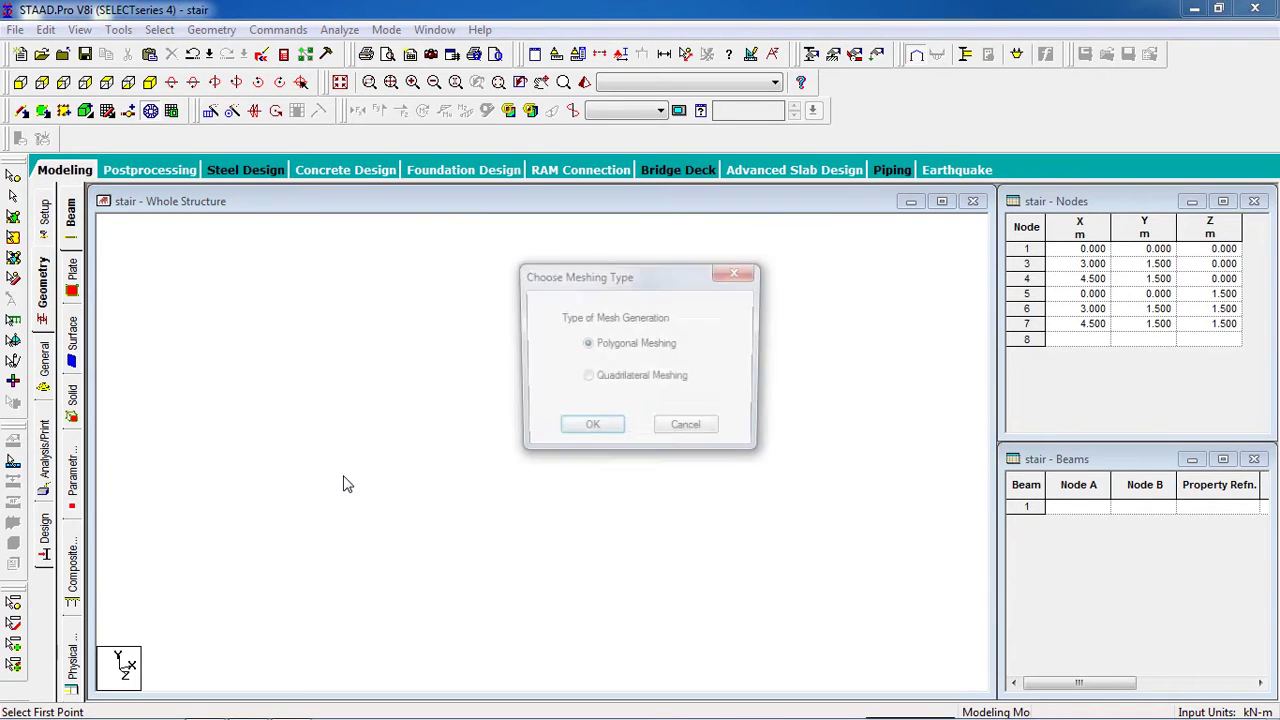
click(587, 379)
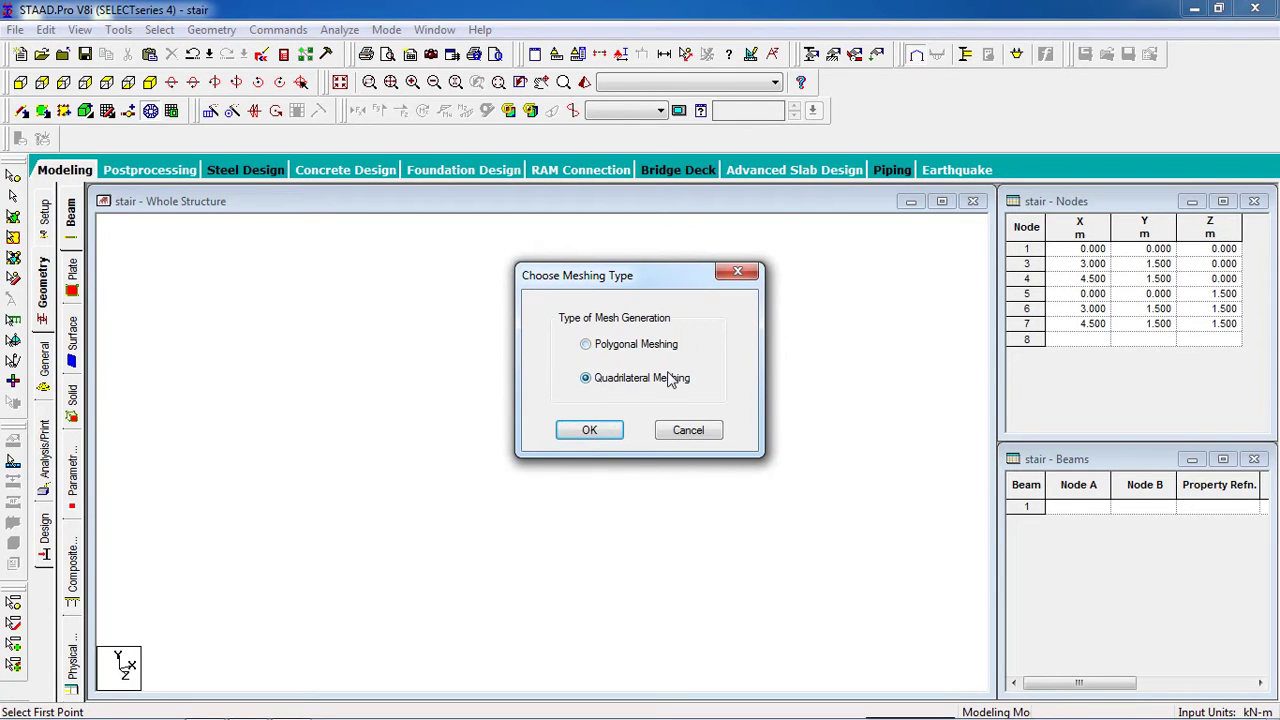
click(590, 432)
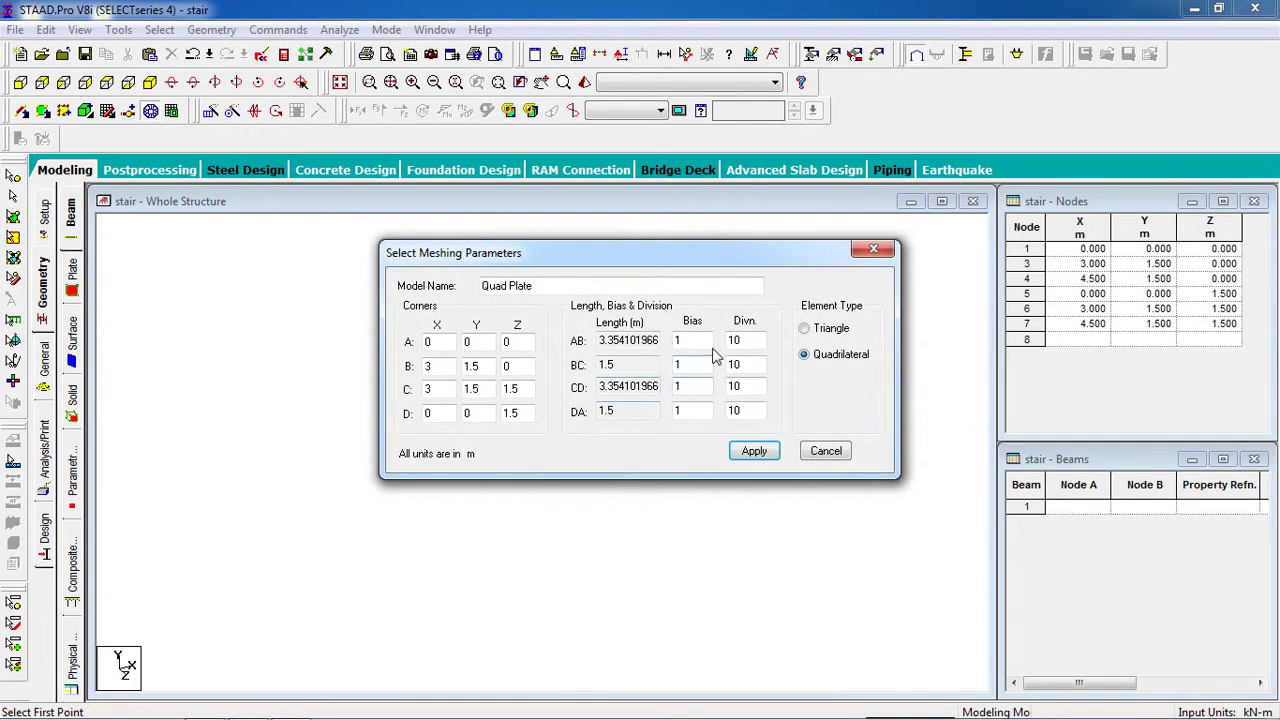
Set 5 divisions on all four sides of the inclined flight and generate its quadrilateral plate mesh
double_click(745, 343)
key(Tab)
text(5)
key(Tab)
text(5)
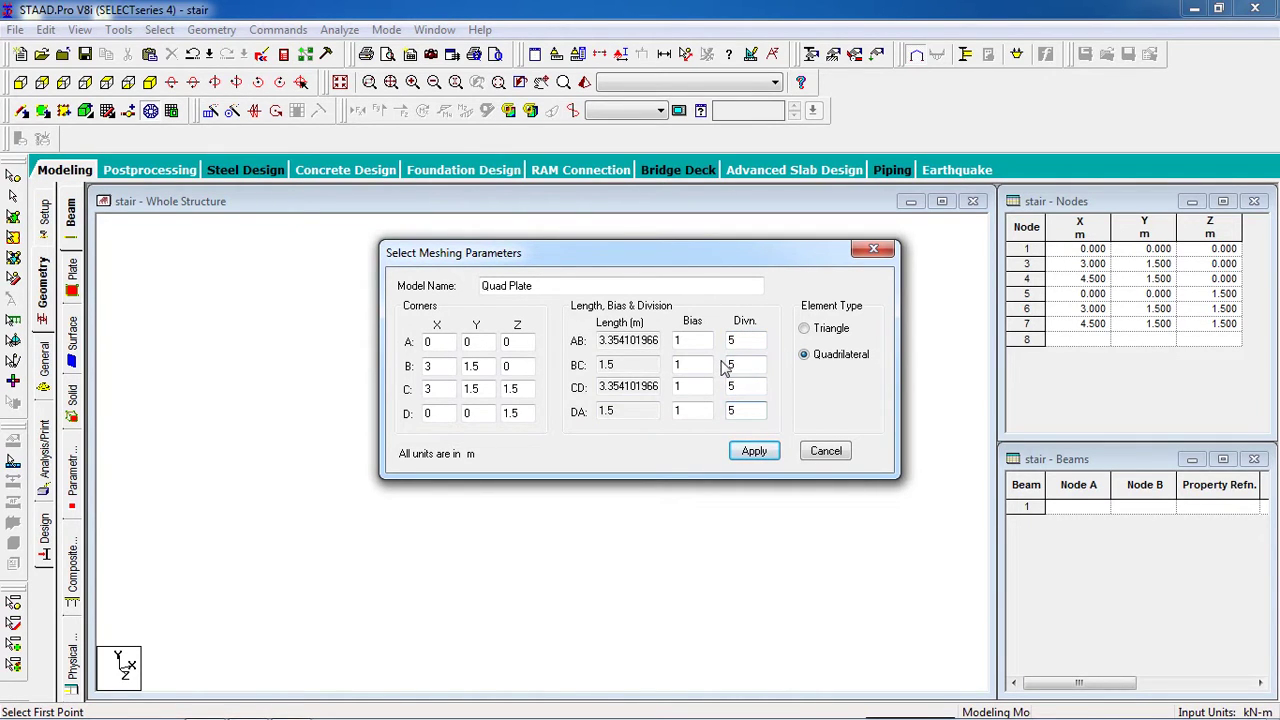
click(754, 451)
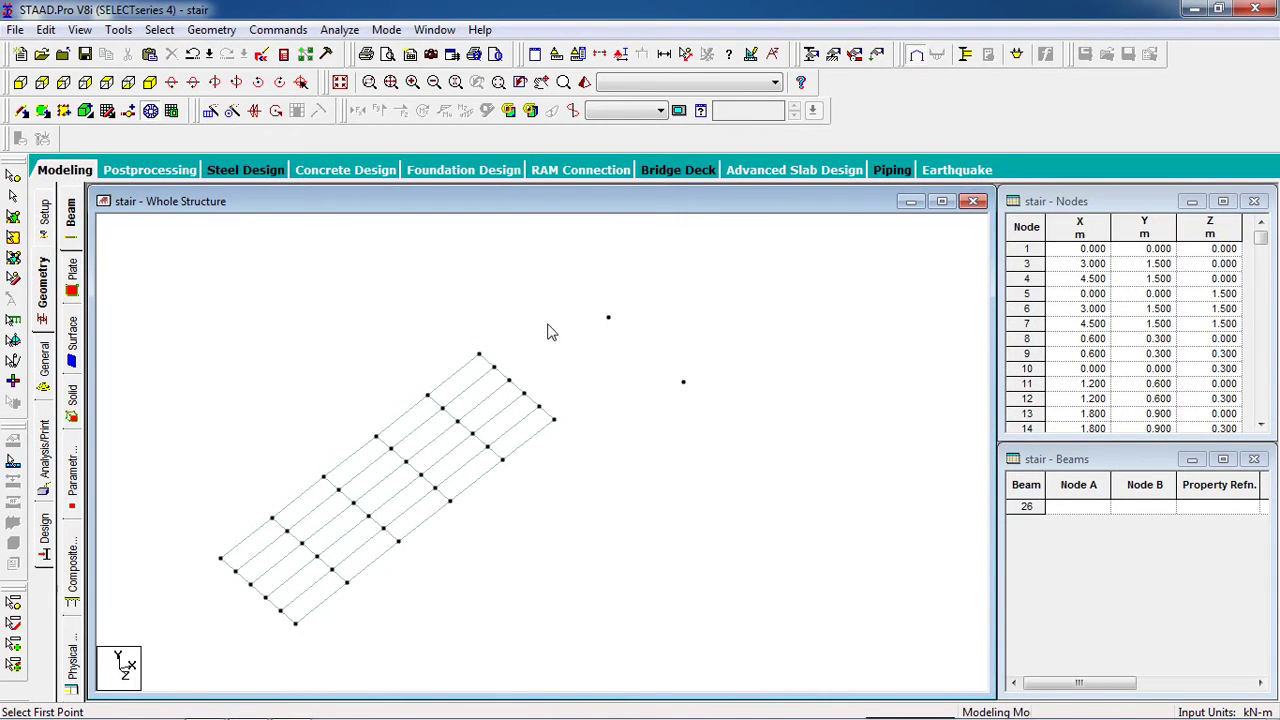
Outline the horizontal landing through its four corner nodes at Y 1.5 m and choose quadrilateral meshing
click(480, 355)
click(608, 318)
click(683, 382)
click(553, 418)
click(480, 355)
click(598, 382)
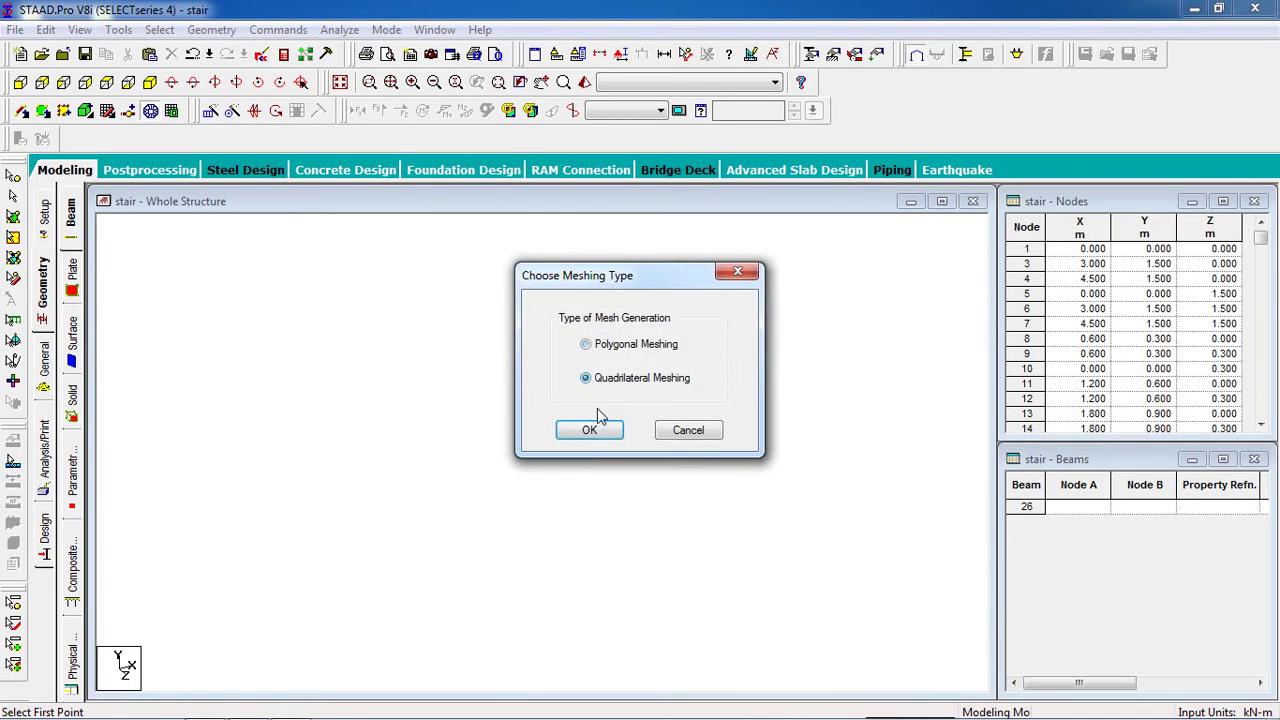
click(590, 430)
Set 5 divisions on all four sides of the landing and generate its quadrilateral plate mesh
double_click(735, 341)
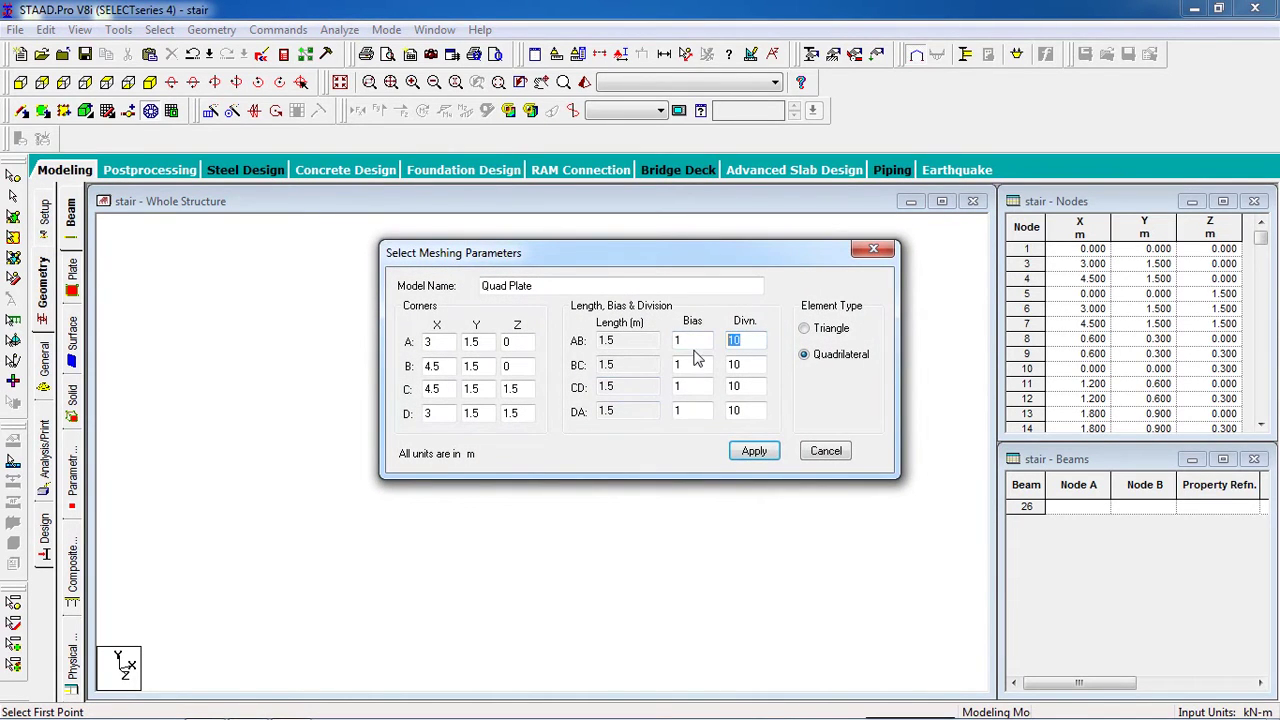
text(5)
key(Tab)
text(5)
key(Tab)
text(5)
key(Tab)
text(5)
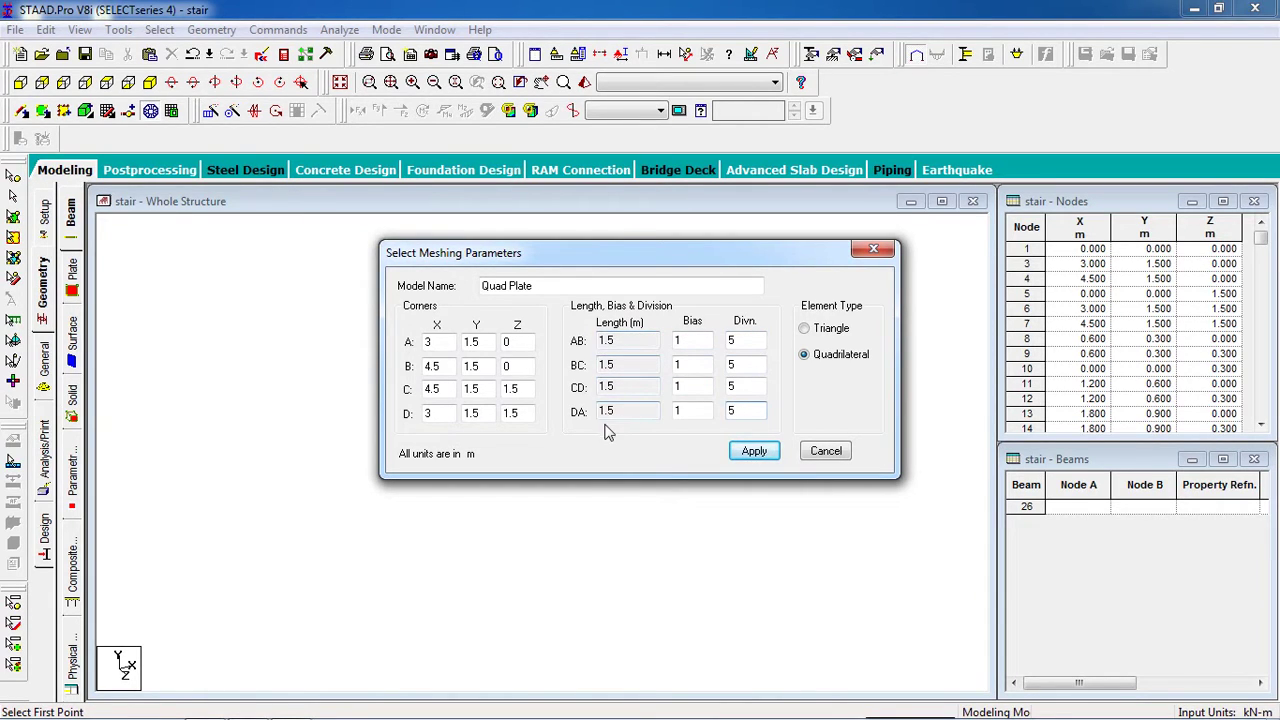
click(752, 451)
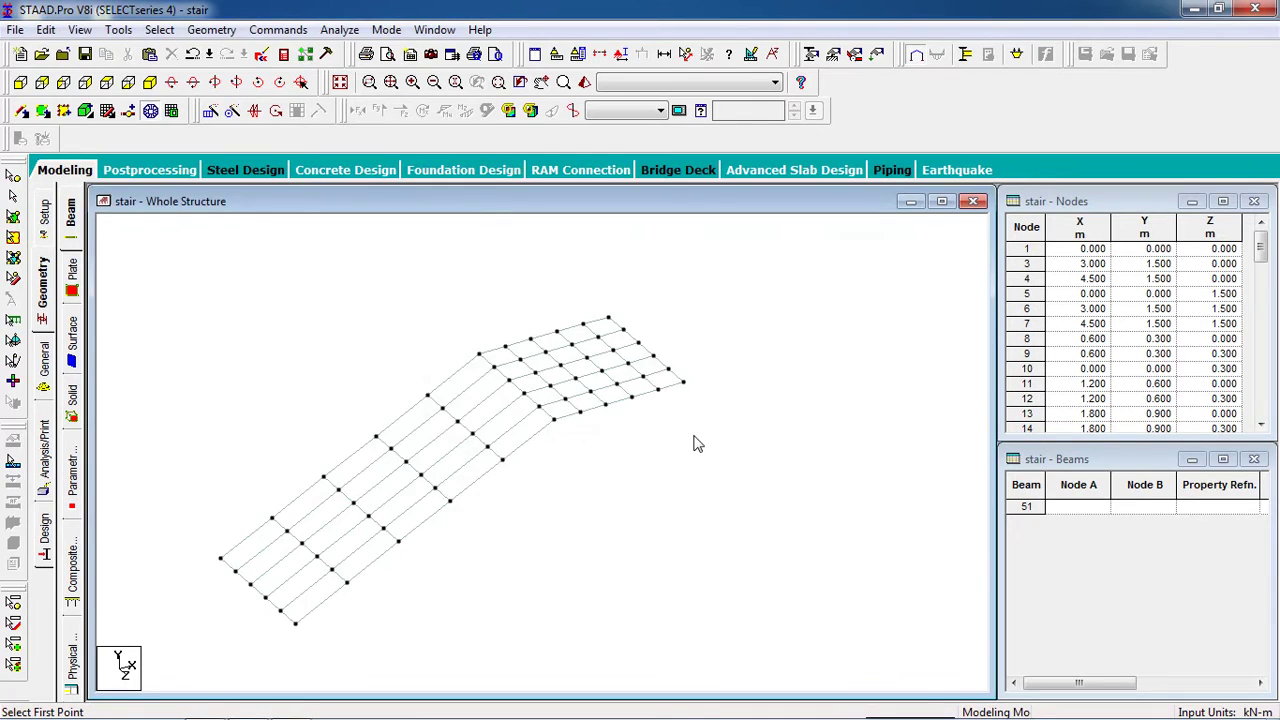
scroll(565, 388, down, 1)
scroll(760, 483, up, 1)
scroll(775, 490, down, 3)
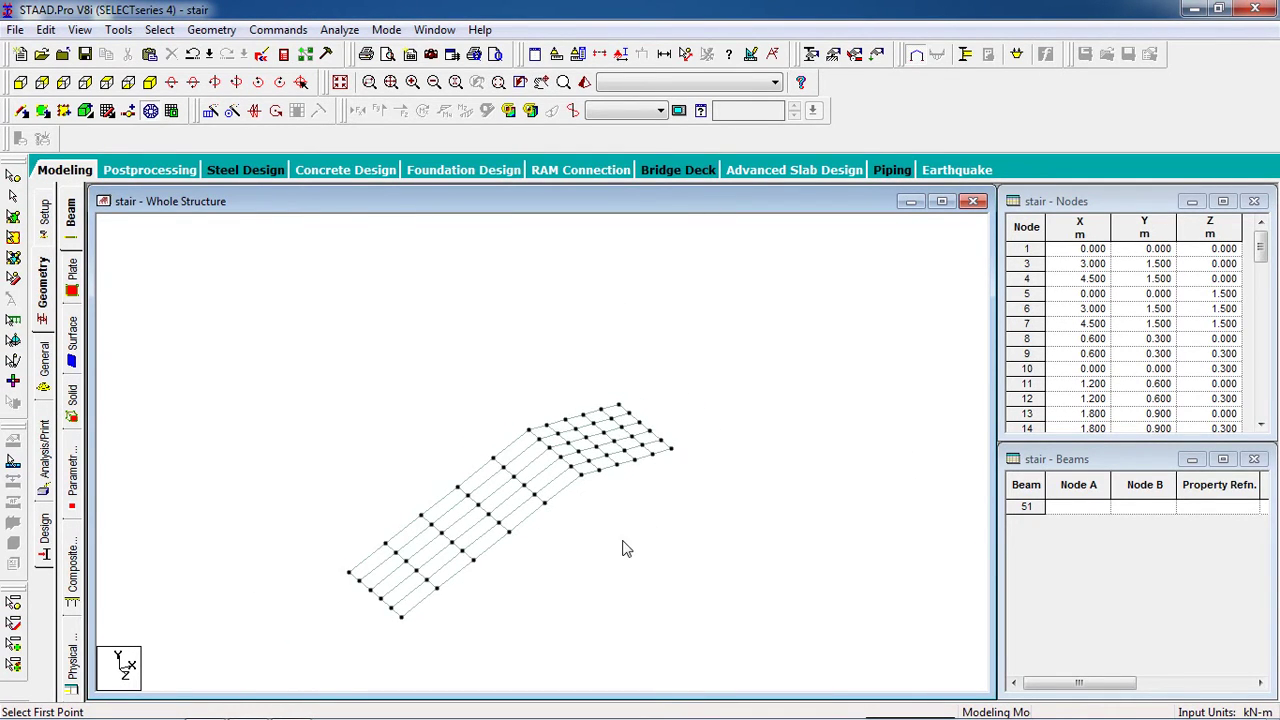
scroll(605, 532, down, 2)
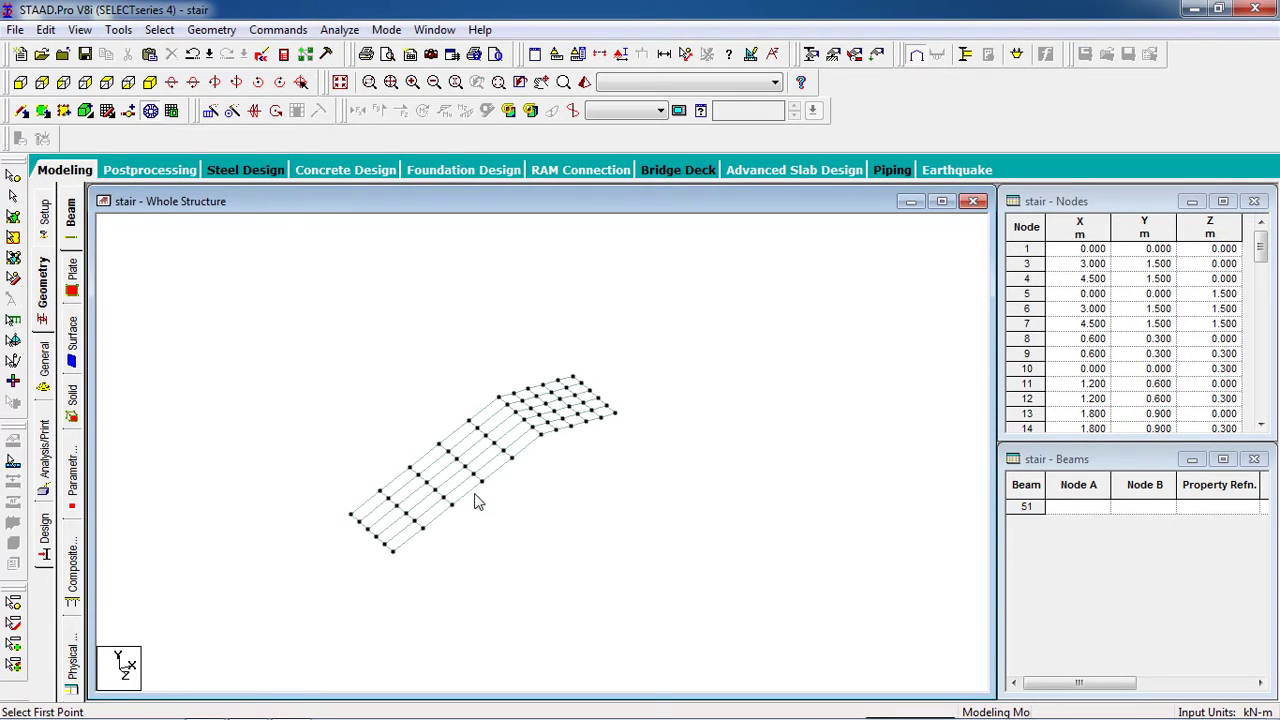
Create a fixed support definition for the structure
click(10, 177)
scroll(428, 423, up, 4)
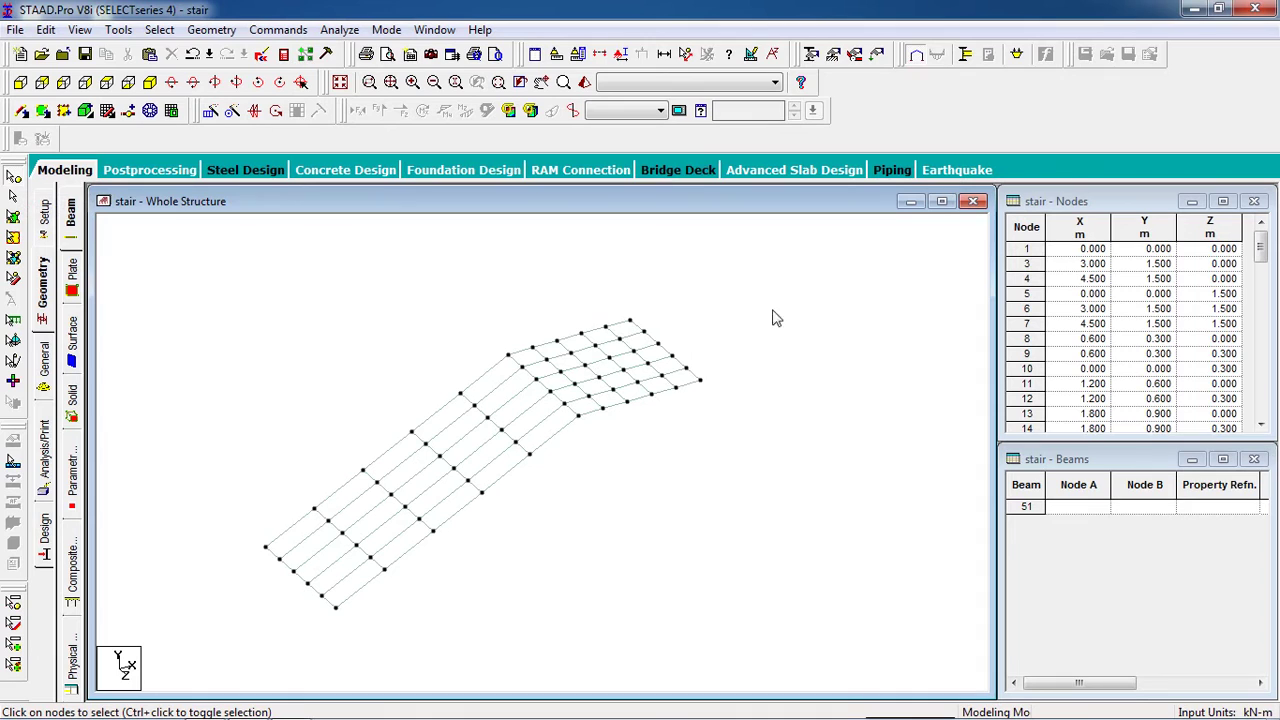
click(833, 54)
drag(110, 50, 1088, 140)
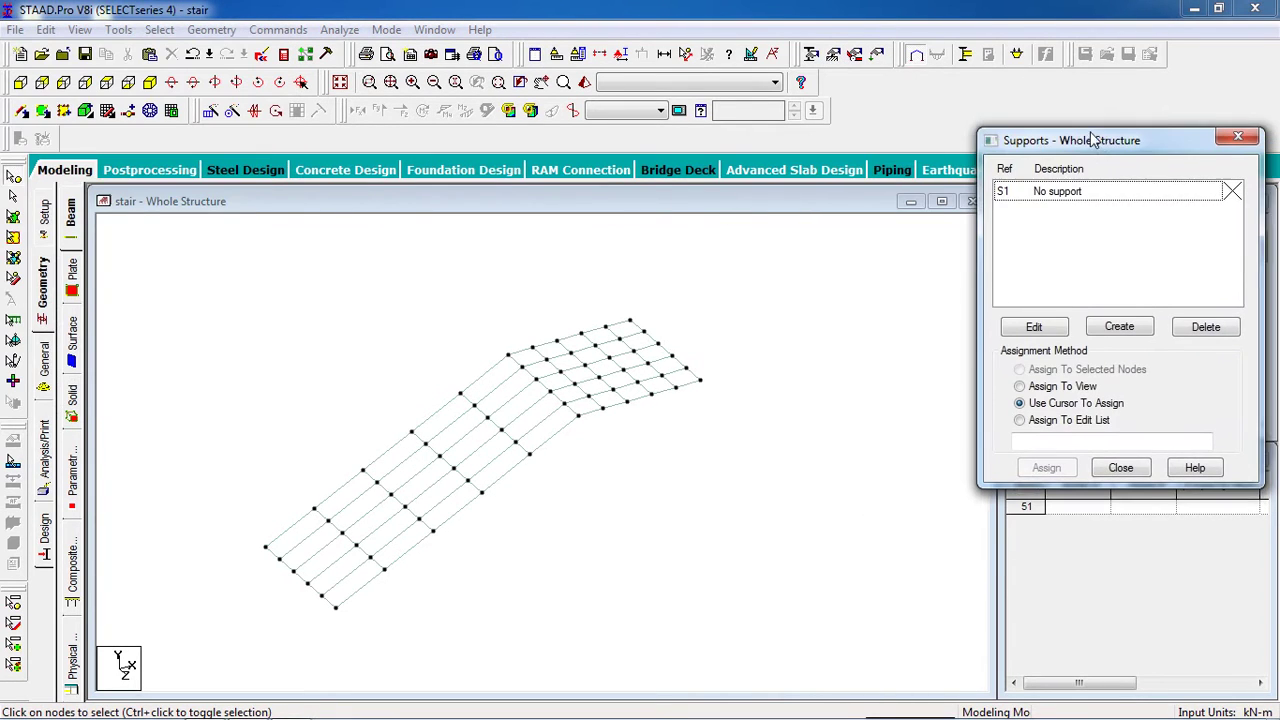
click(1120, 325)
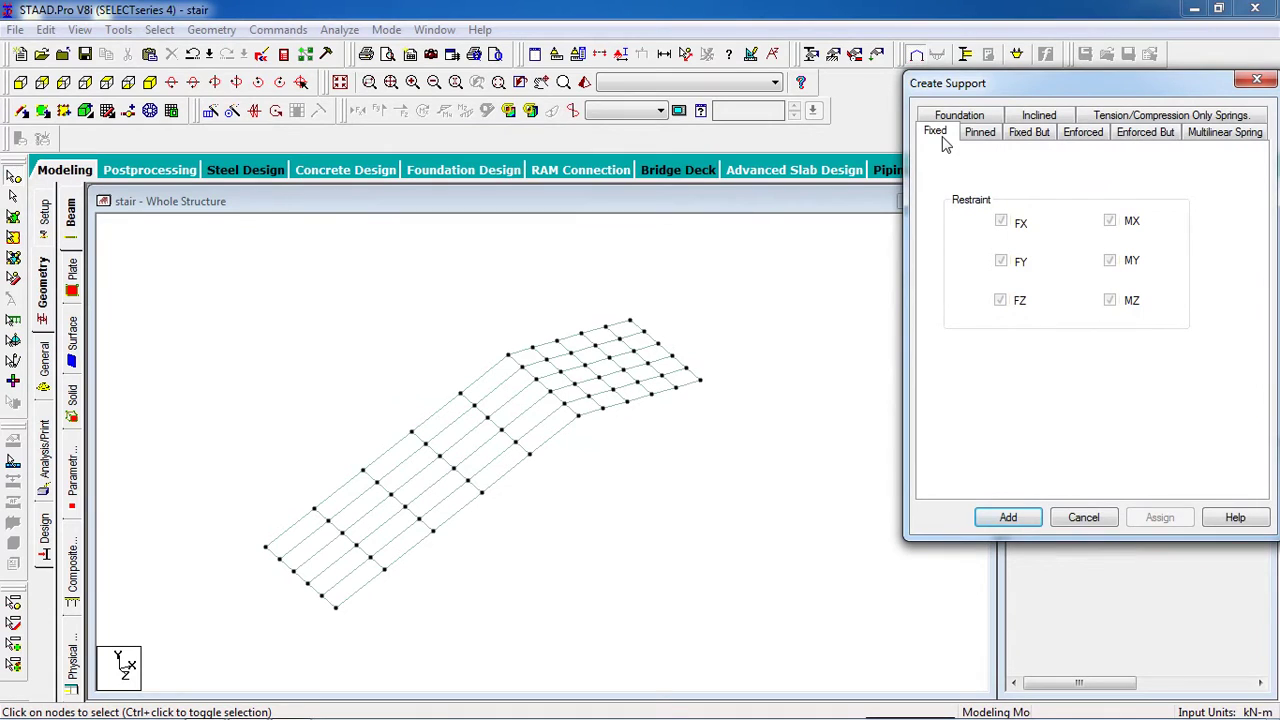
click(1008, 517)
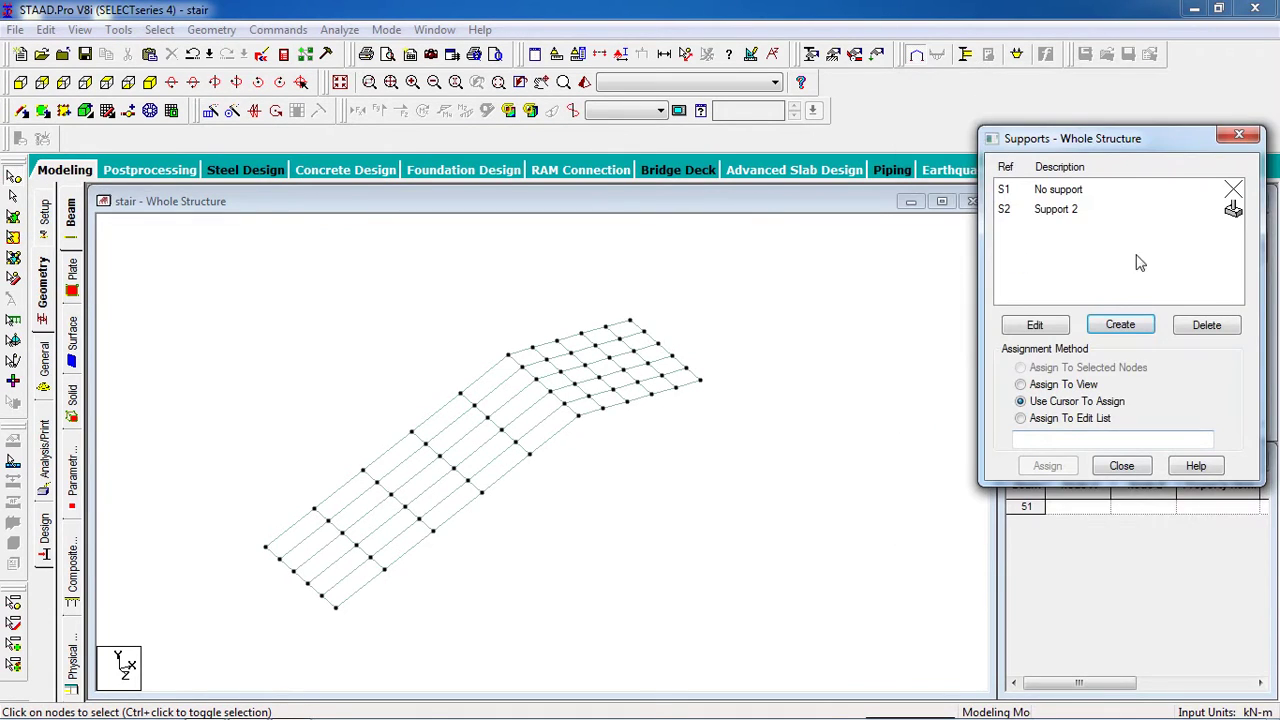
Assign the fixed support to all nodes along the inclined flight's lower end edge and the landing's far end edge
click(1126, 212)
key(Down)
key(Down)
key(Down)
key(Down)
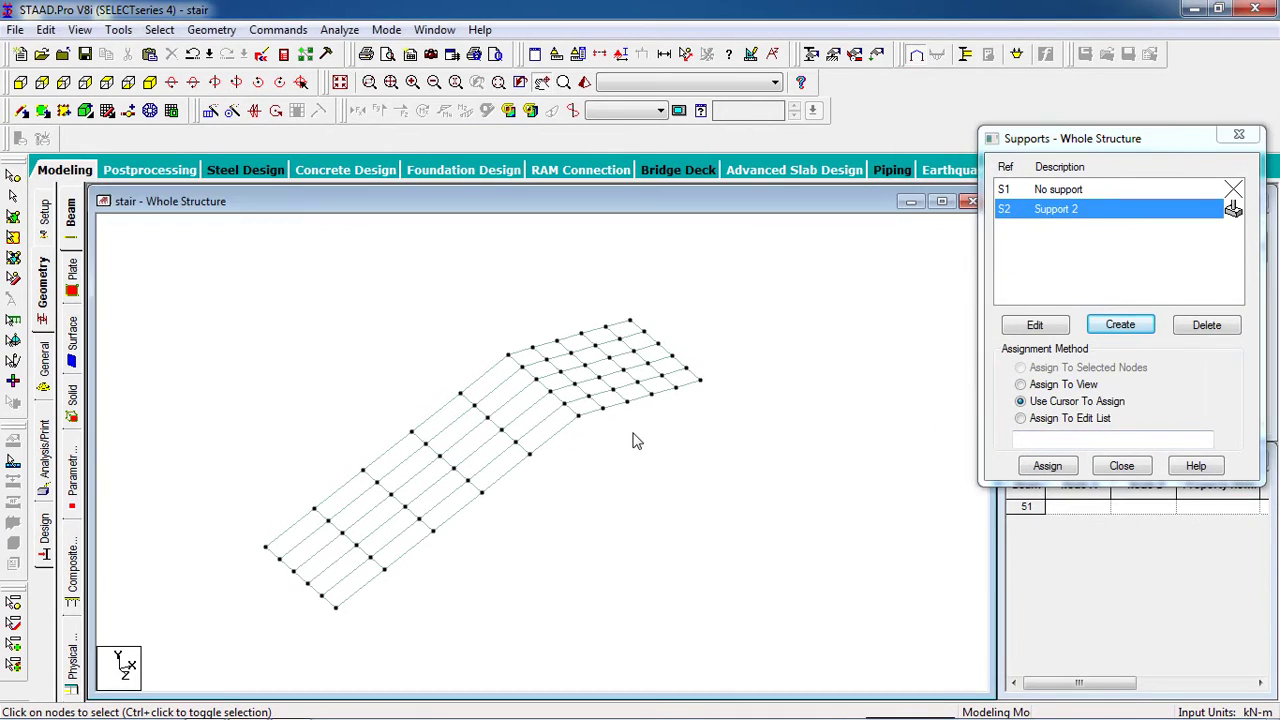
key(Left)
key(Left)
key(Left)
key(Left)
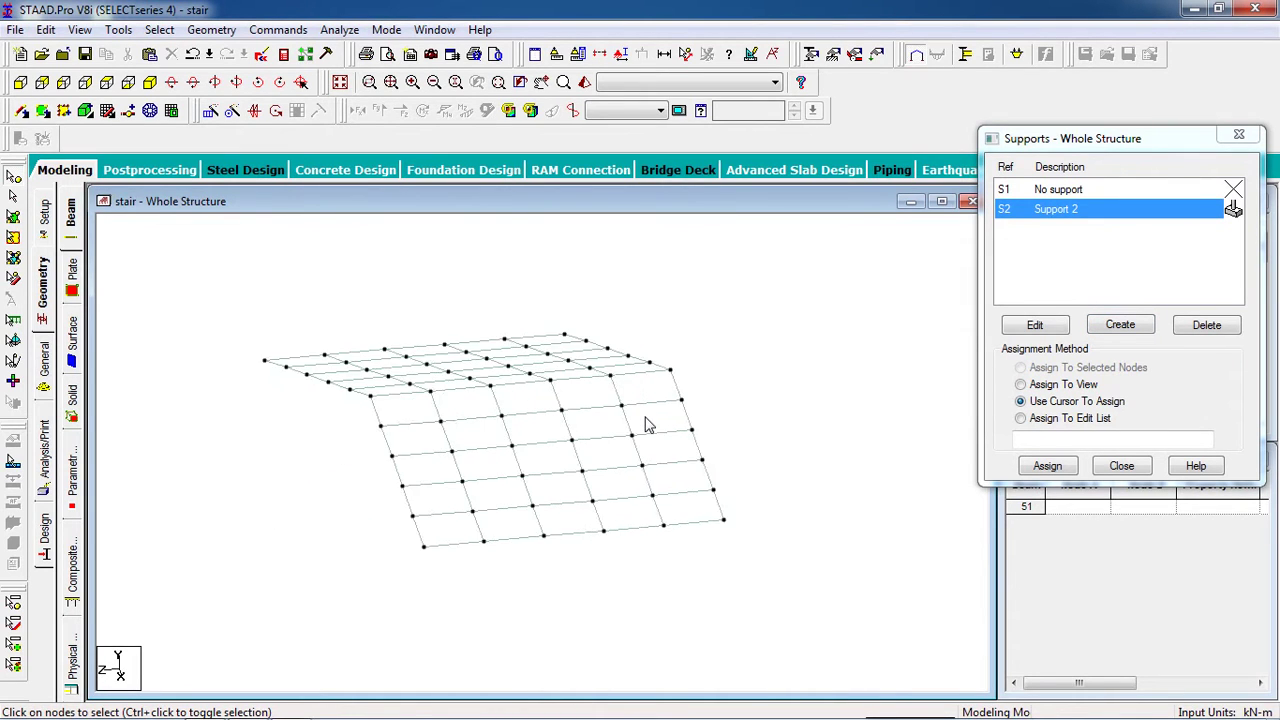
key(Left)
key(Left)
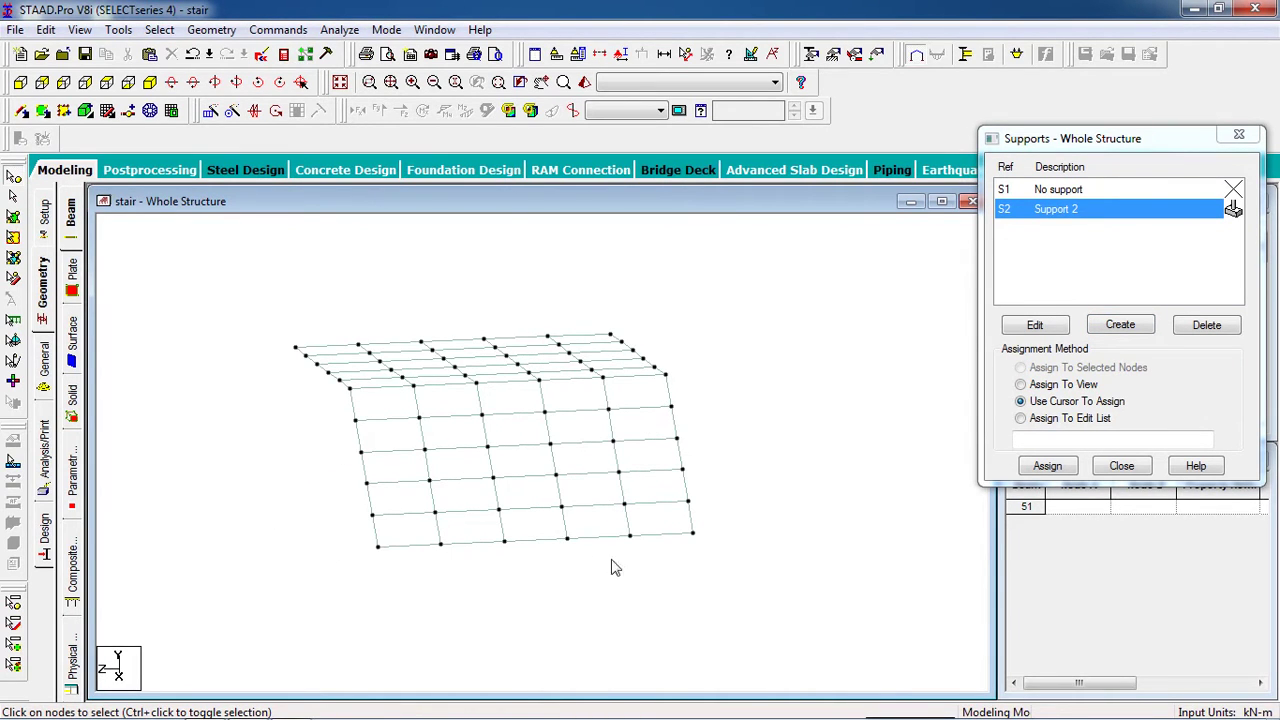
drag(727, 527, 282, 627)
drag(262, 307, 716, 348)
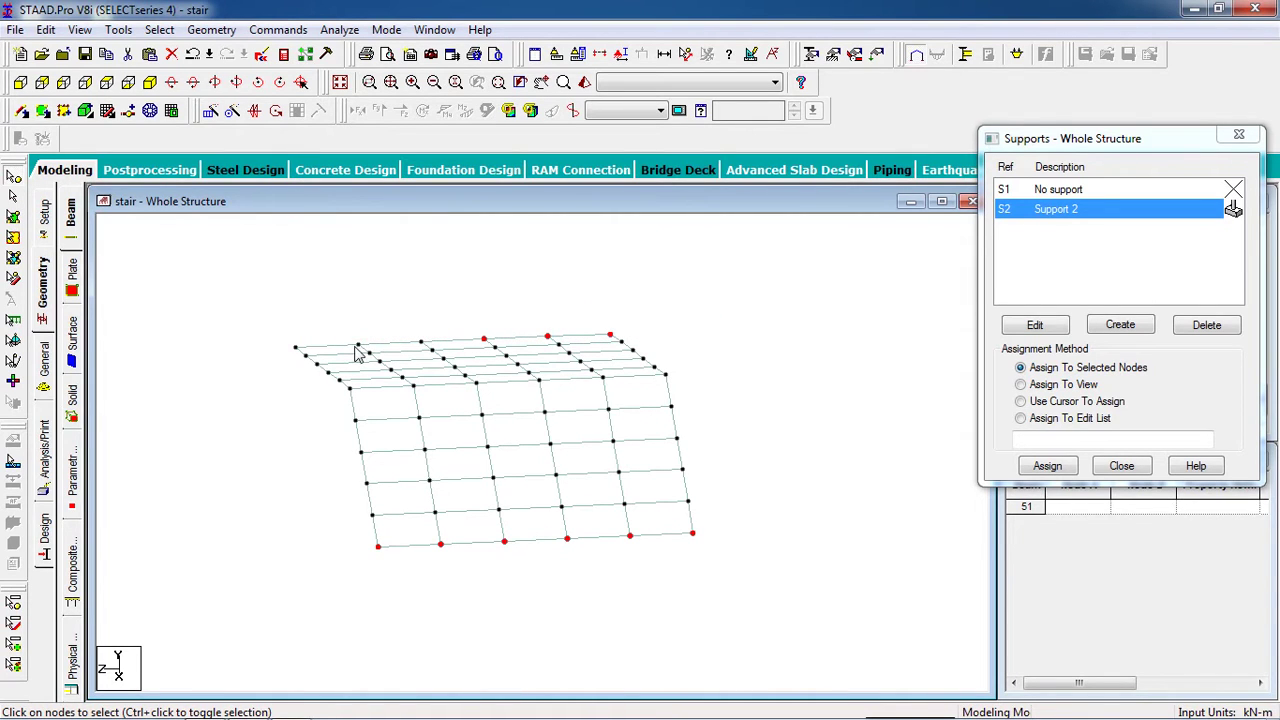
key(Down)
key(Down)
key(Down)
key(Down)
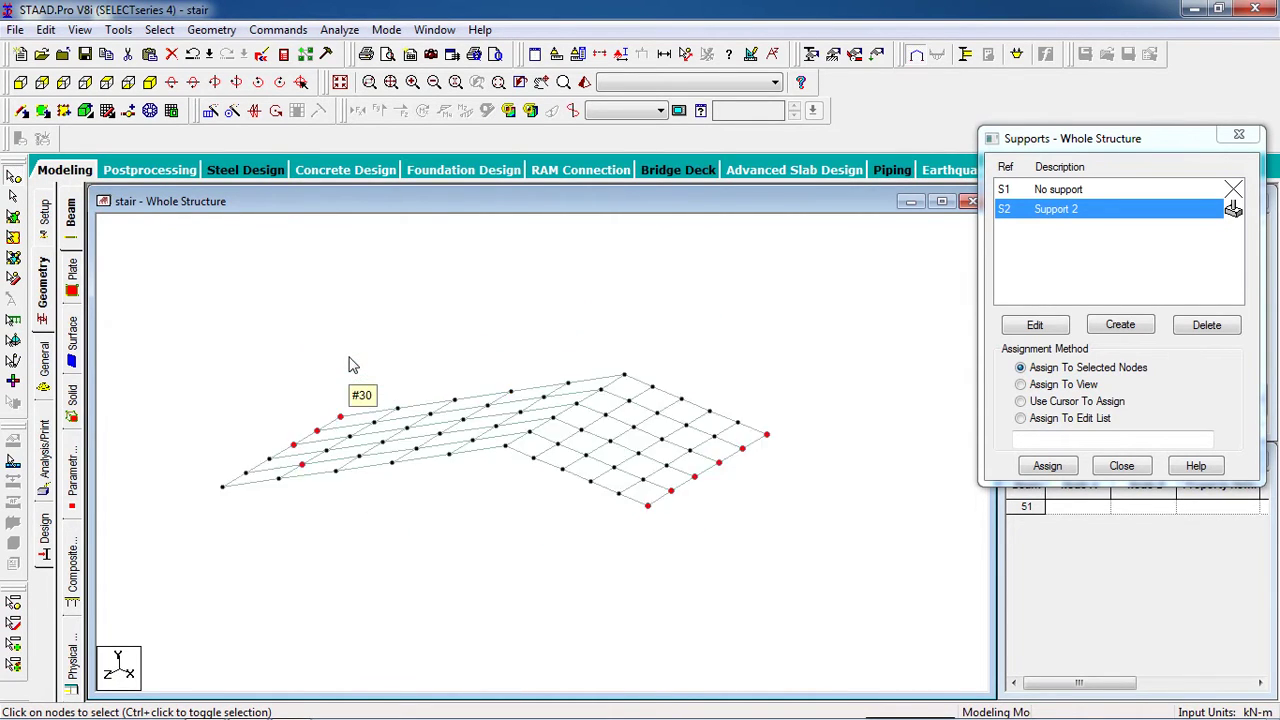
key(Down)
key(Down)
key(Down)
key(Down)
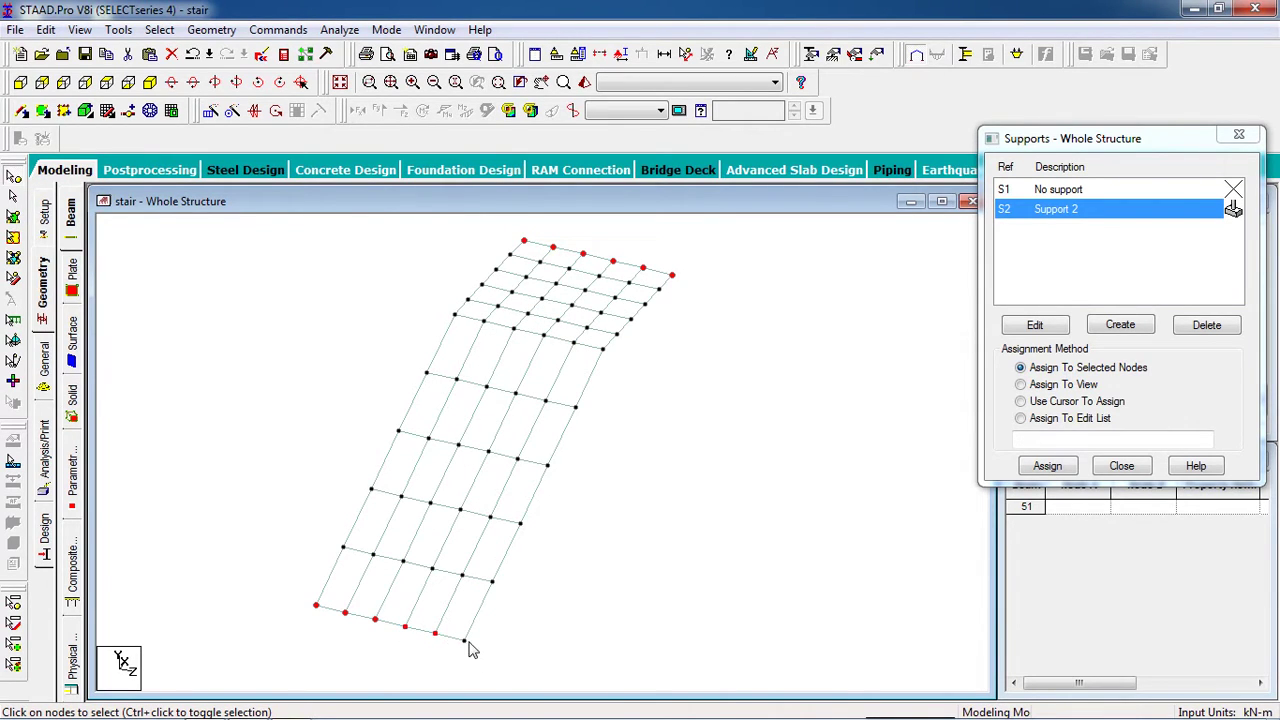
scroll(632, 550, down, 1)
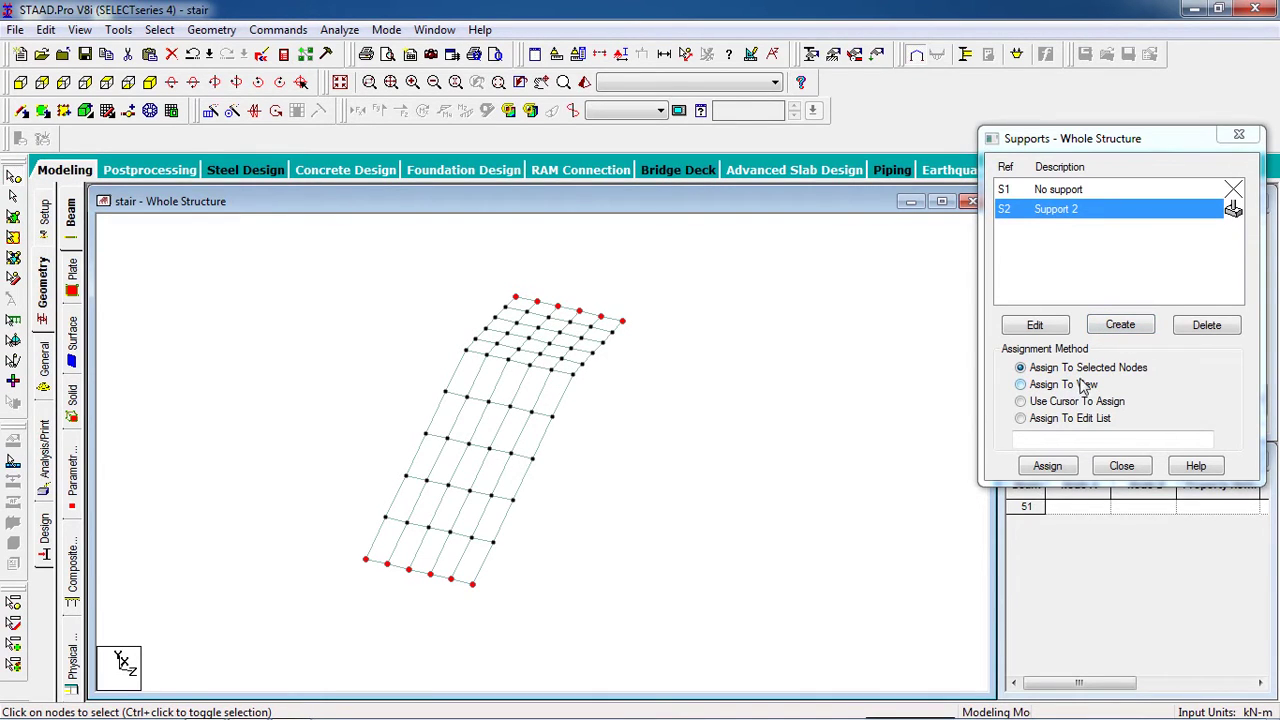
click(1047, 466)
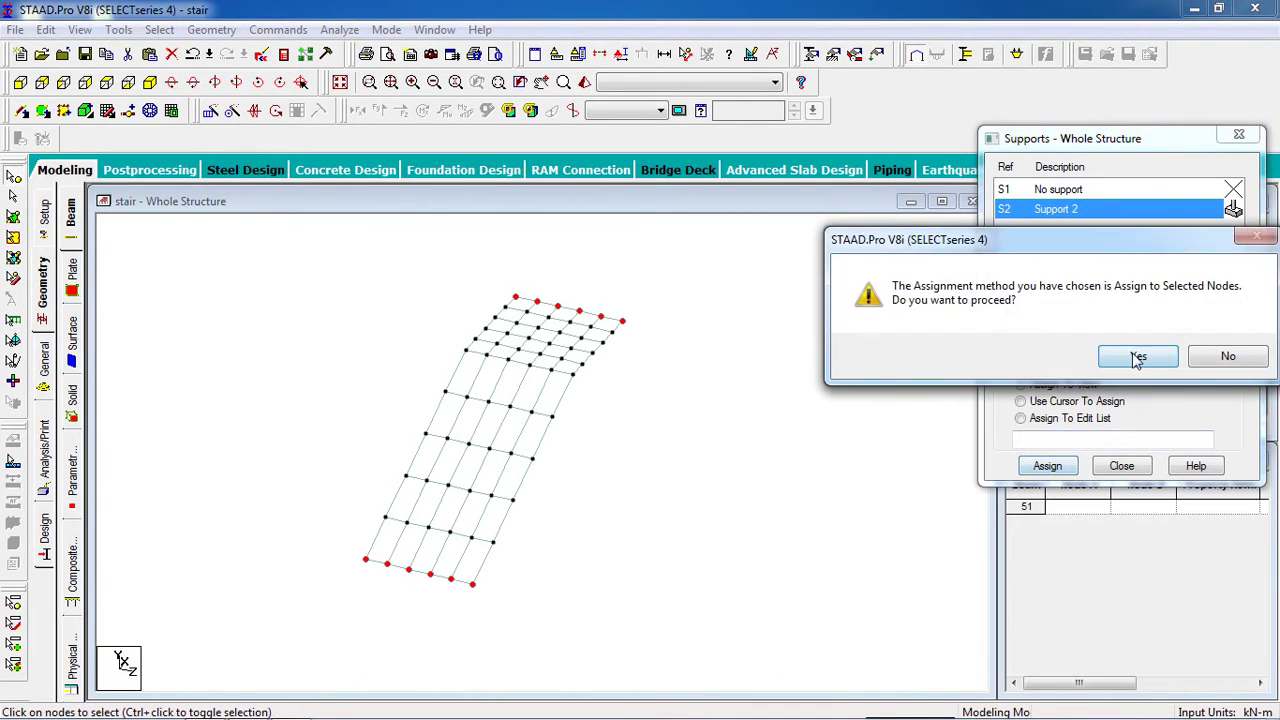
click(1137, 358)
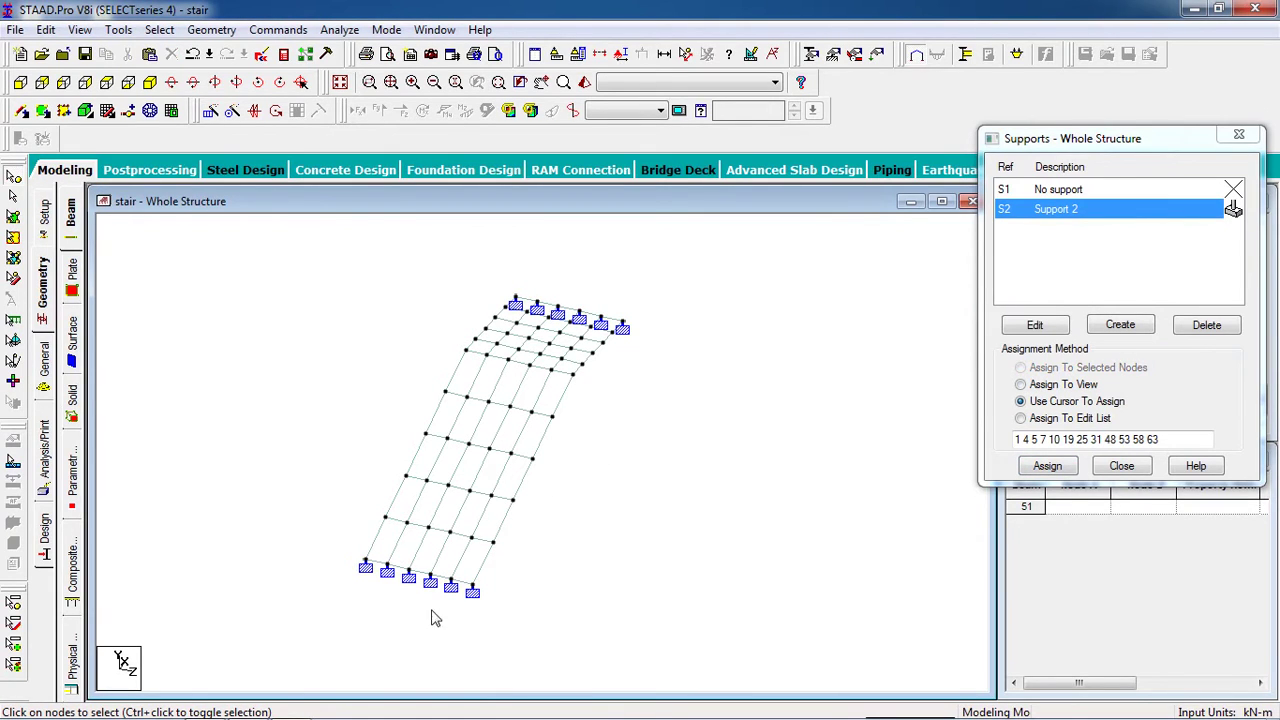
Define a concrete plate element thickness of 0.15 m at all four nodes and add it to the properties
middle_drag(661, 401, 785, 412)
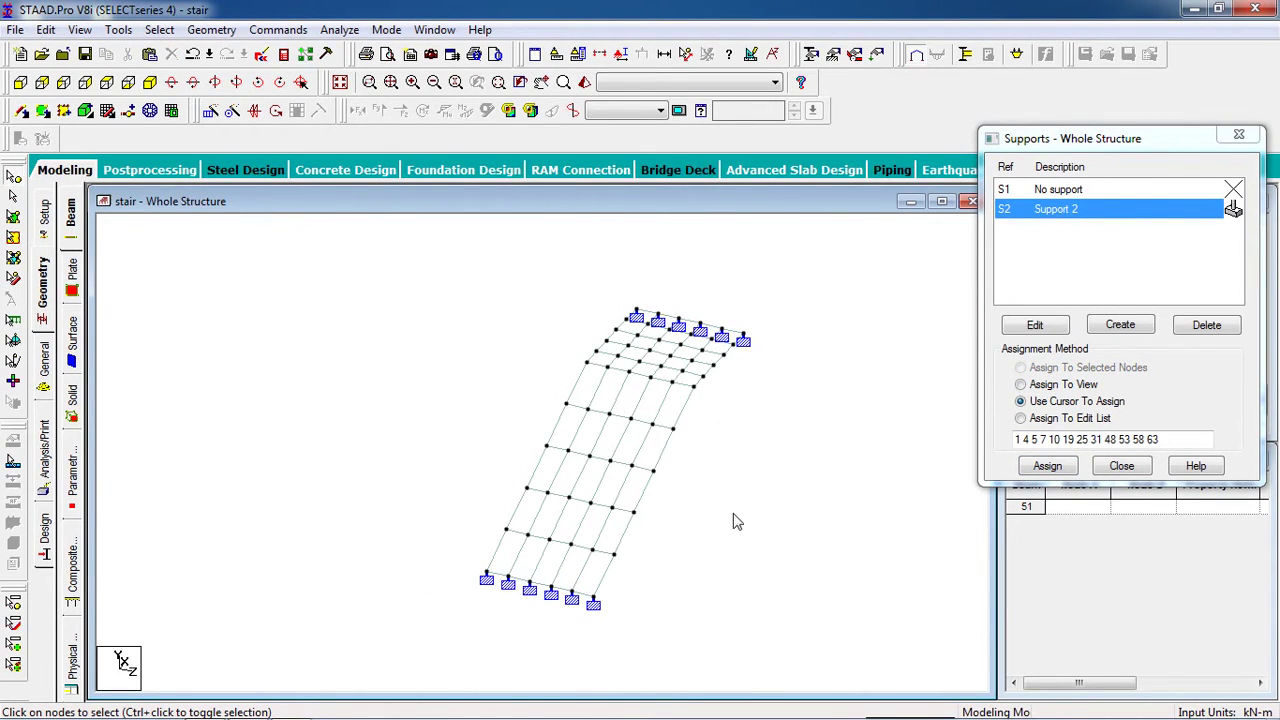
middle_drag(735, 521, 643, 491)
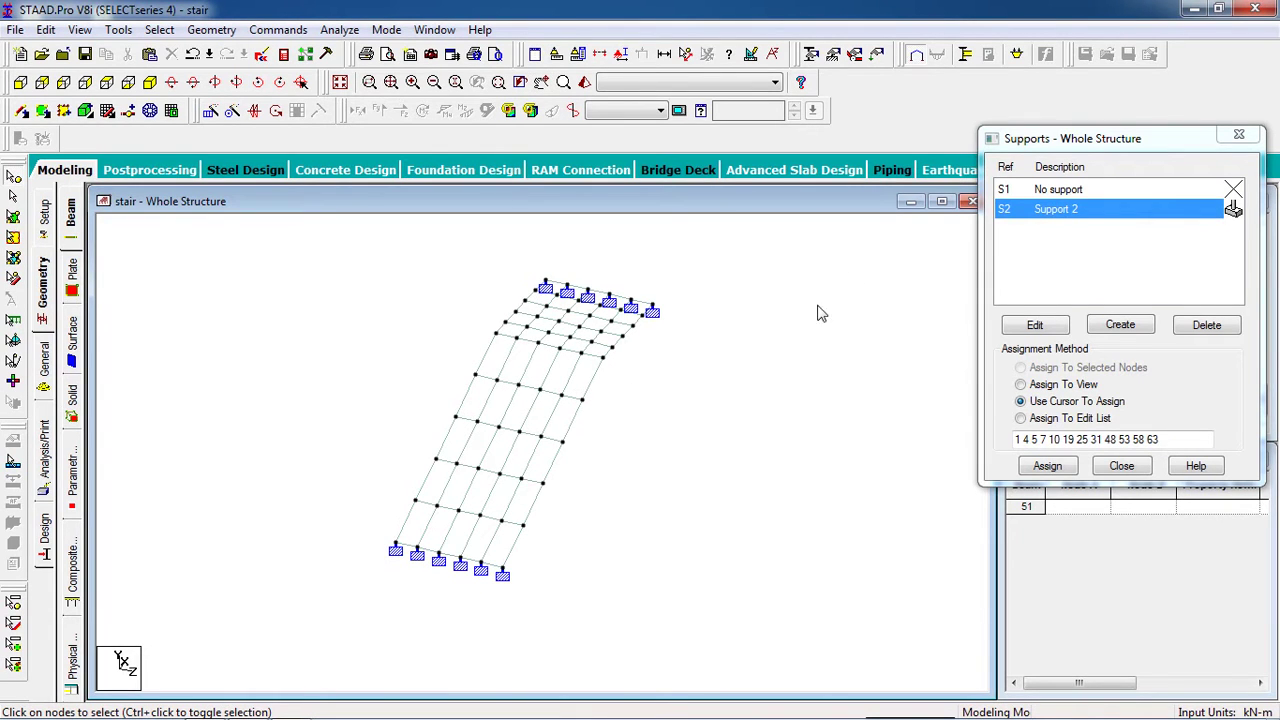
click(811, 54)
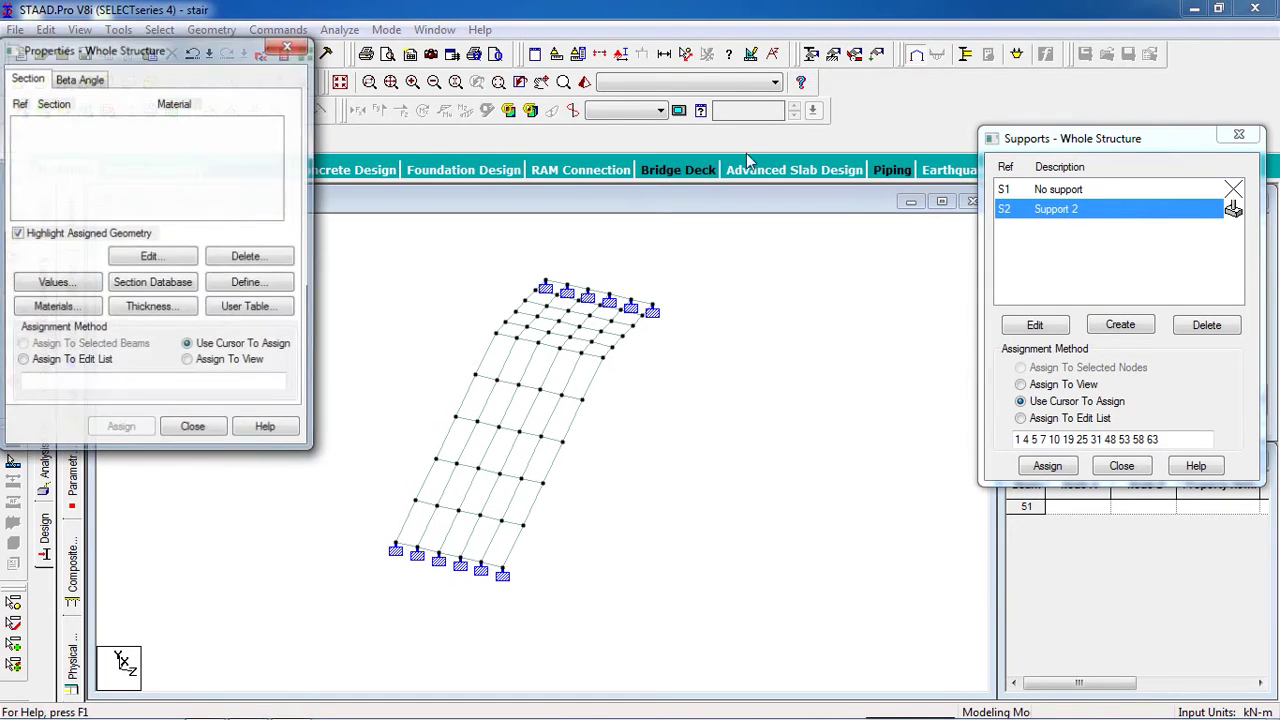
drag(76, 52, 1048, 84)
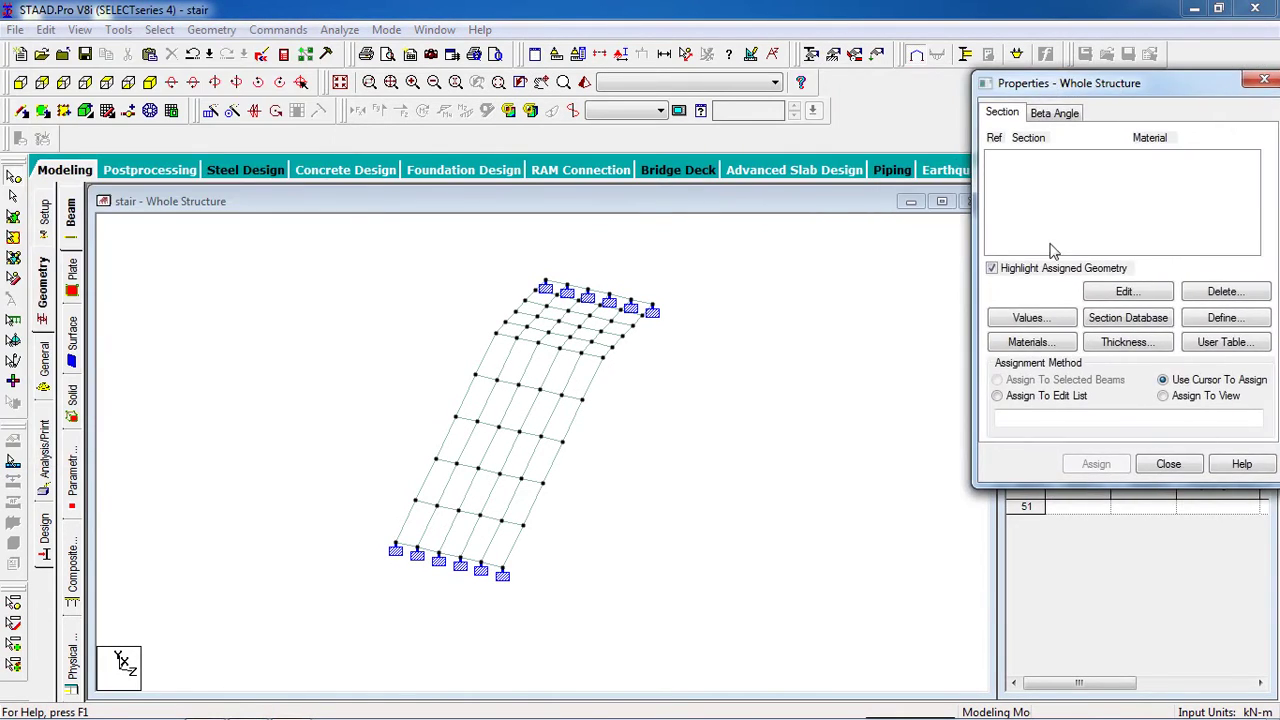
click(1148, 345)
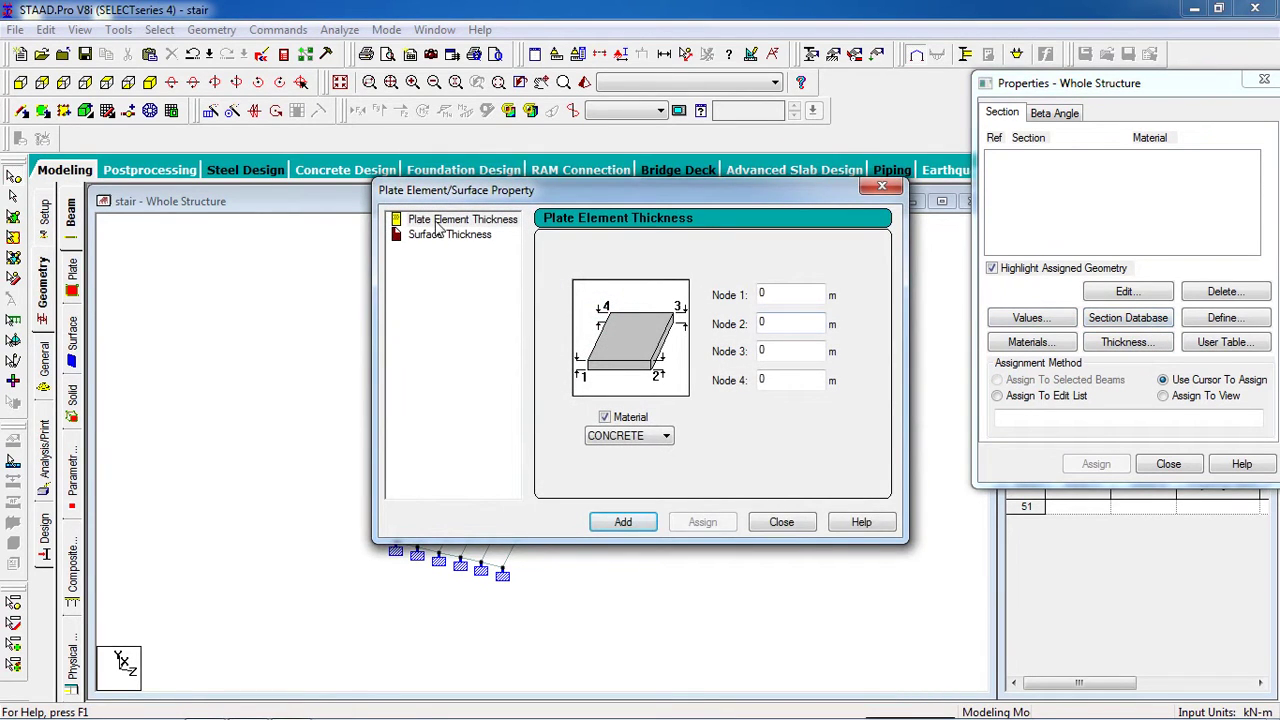
double_click(766, 292)
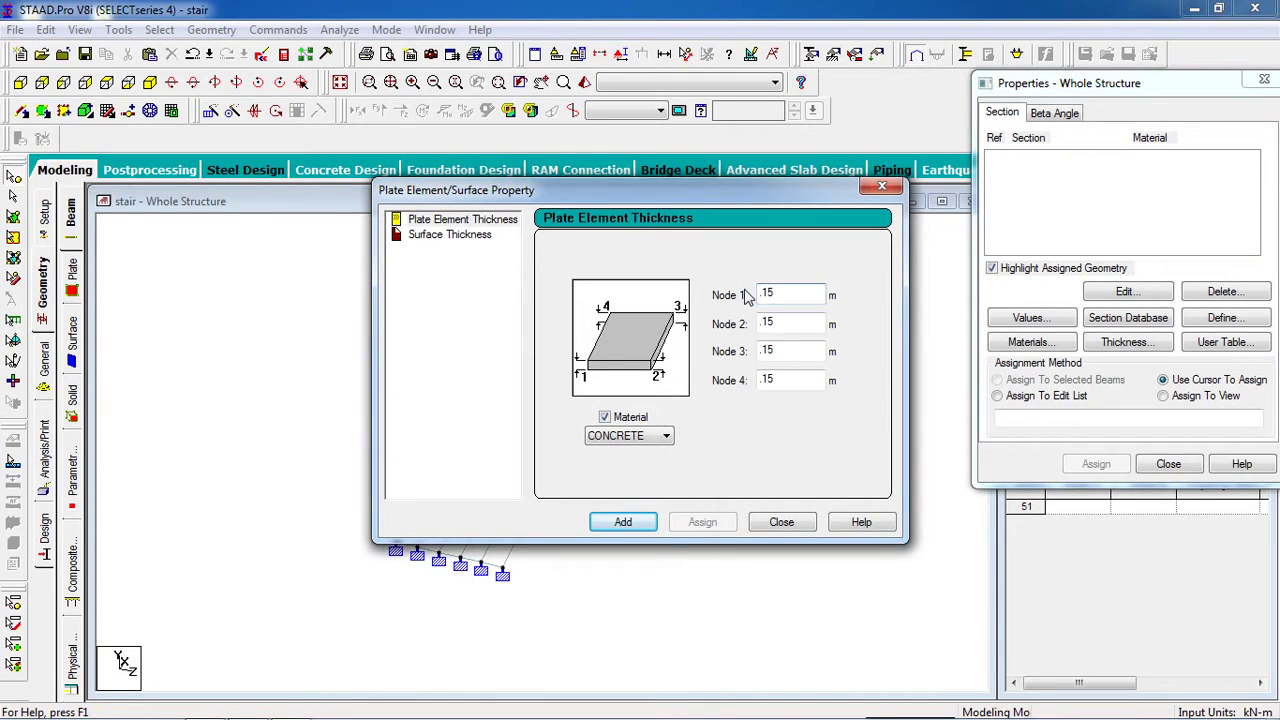
click(608, 520)
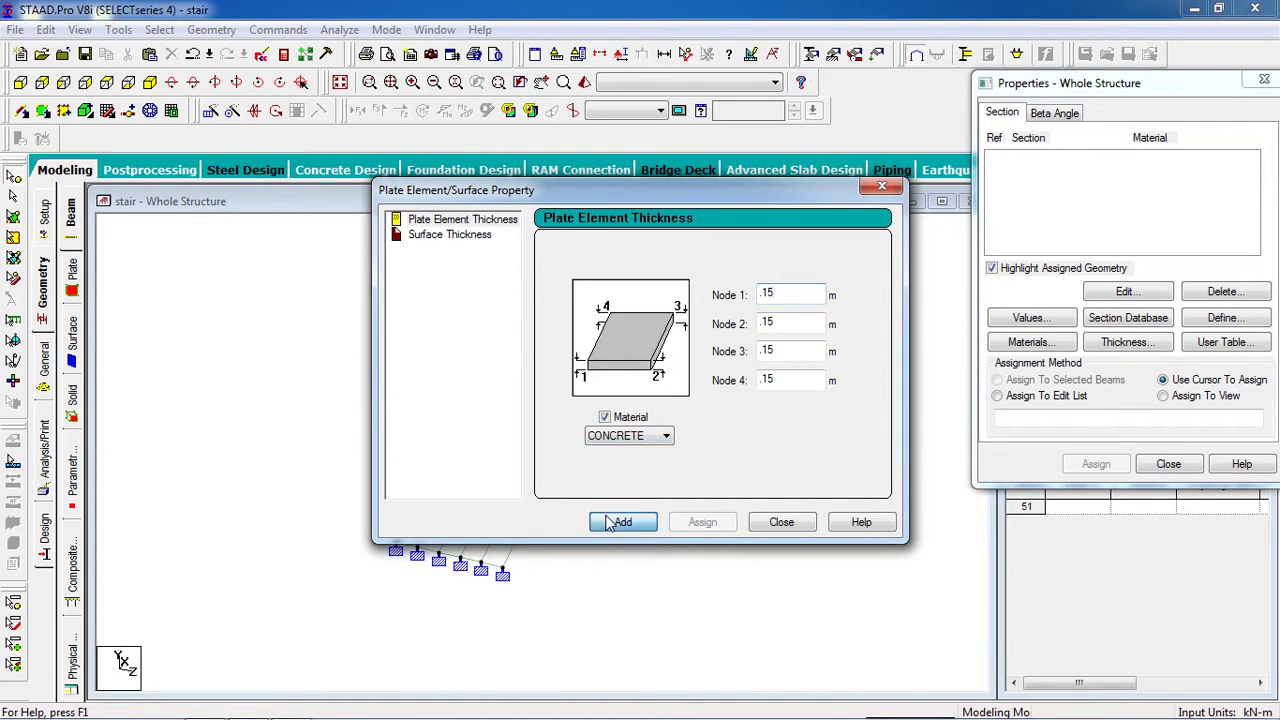
click(781, 522)
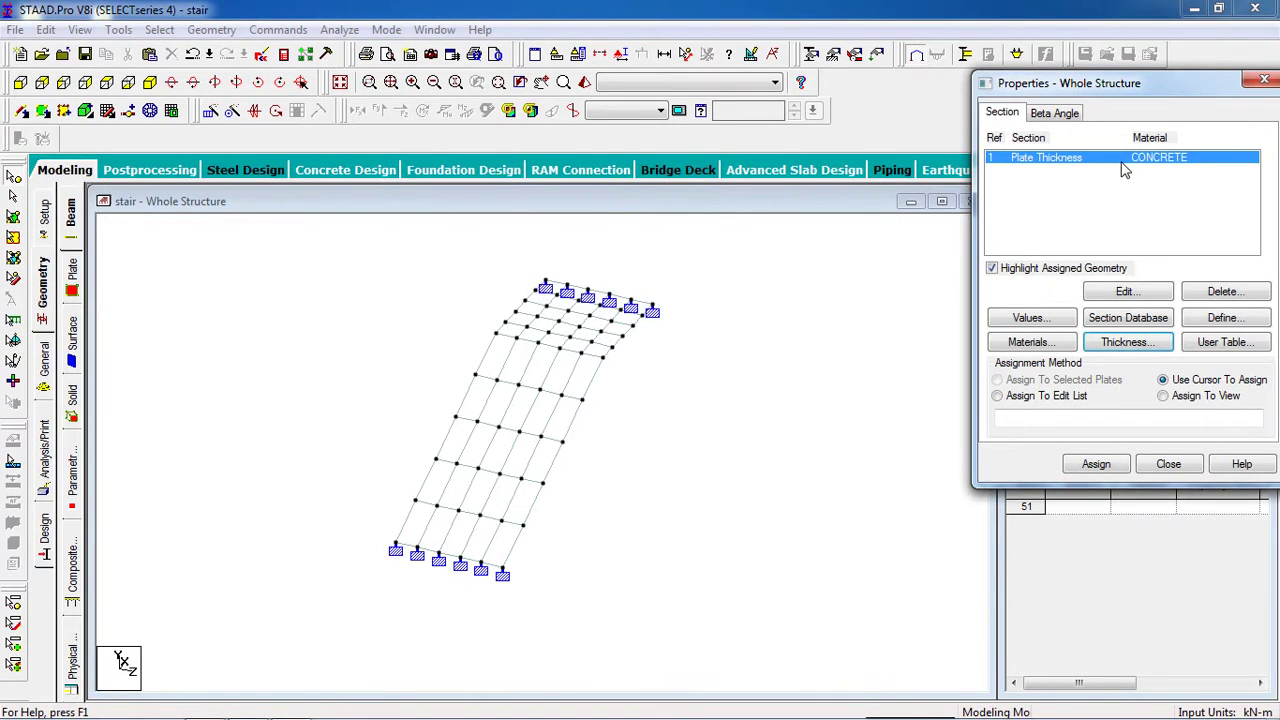
Select all plates of the flight and landing and assign the concrete plate thickness to them
middle_drag(730, 418, 634, 451)
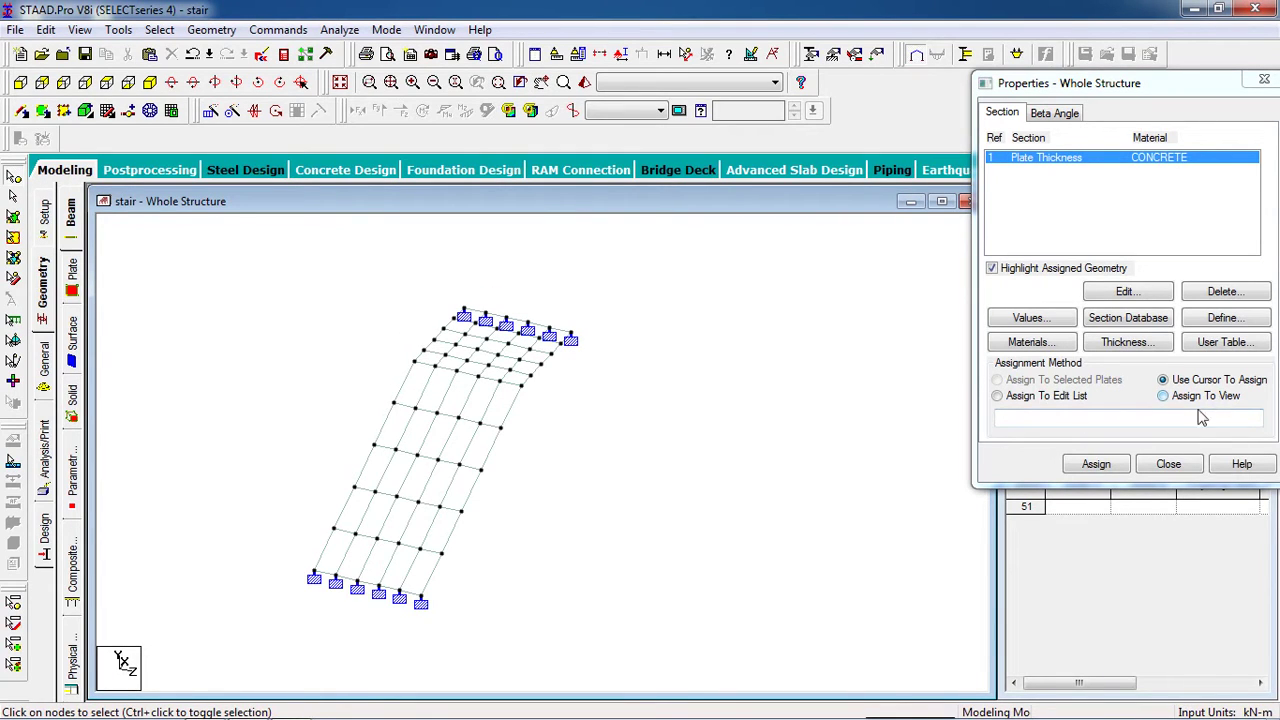
click(13, 218)
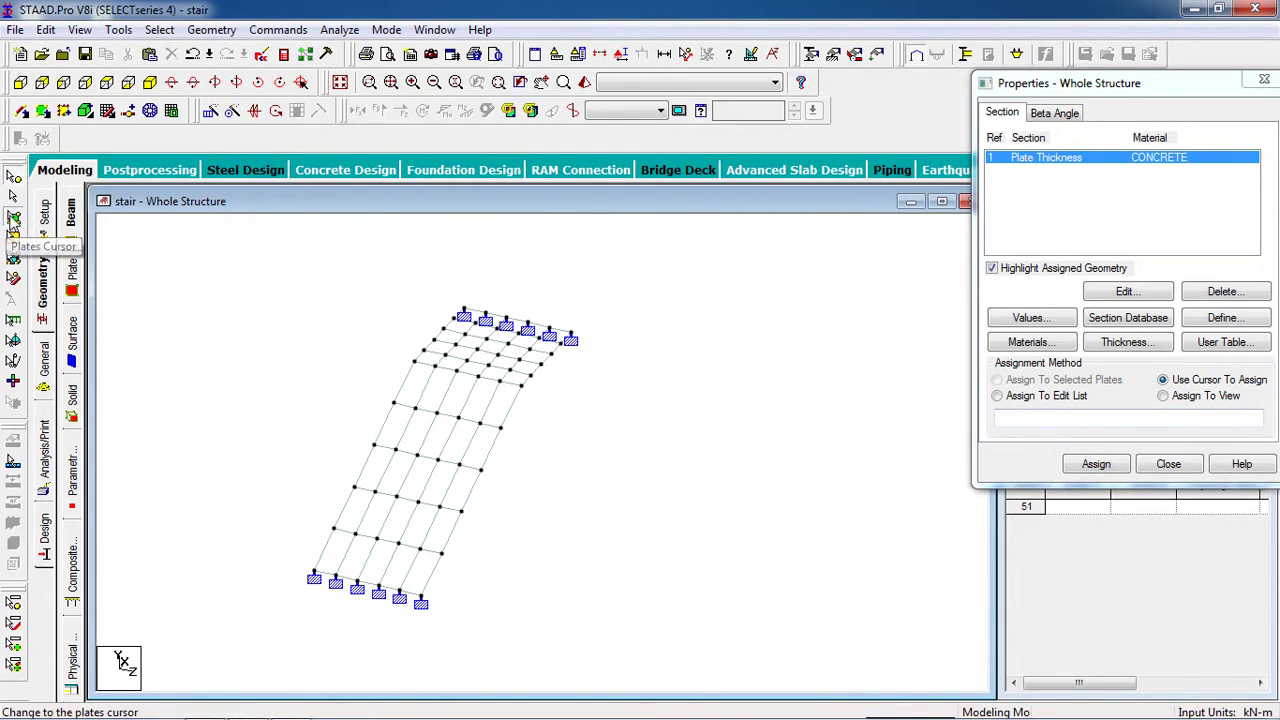
scroll(663, 303, down, 1)
key(ctrl+a)
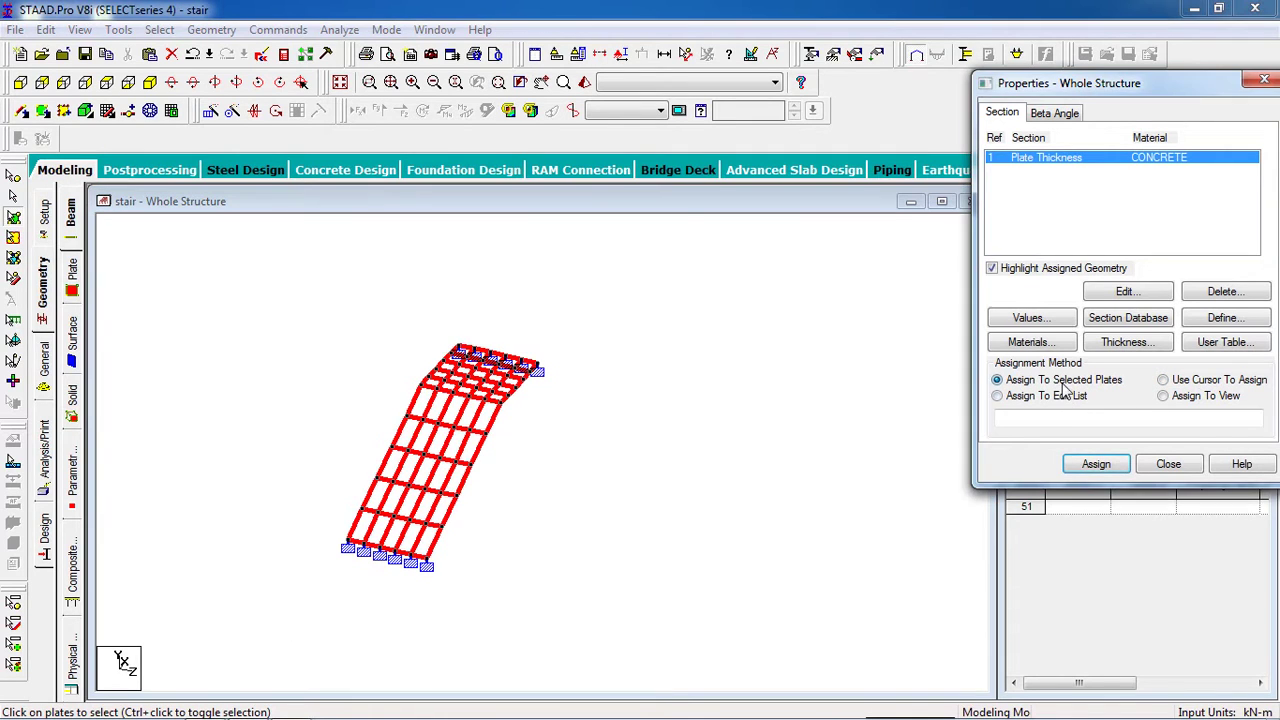
click(1096, 463)
click(1046, 329)
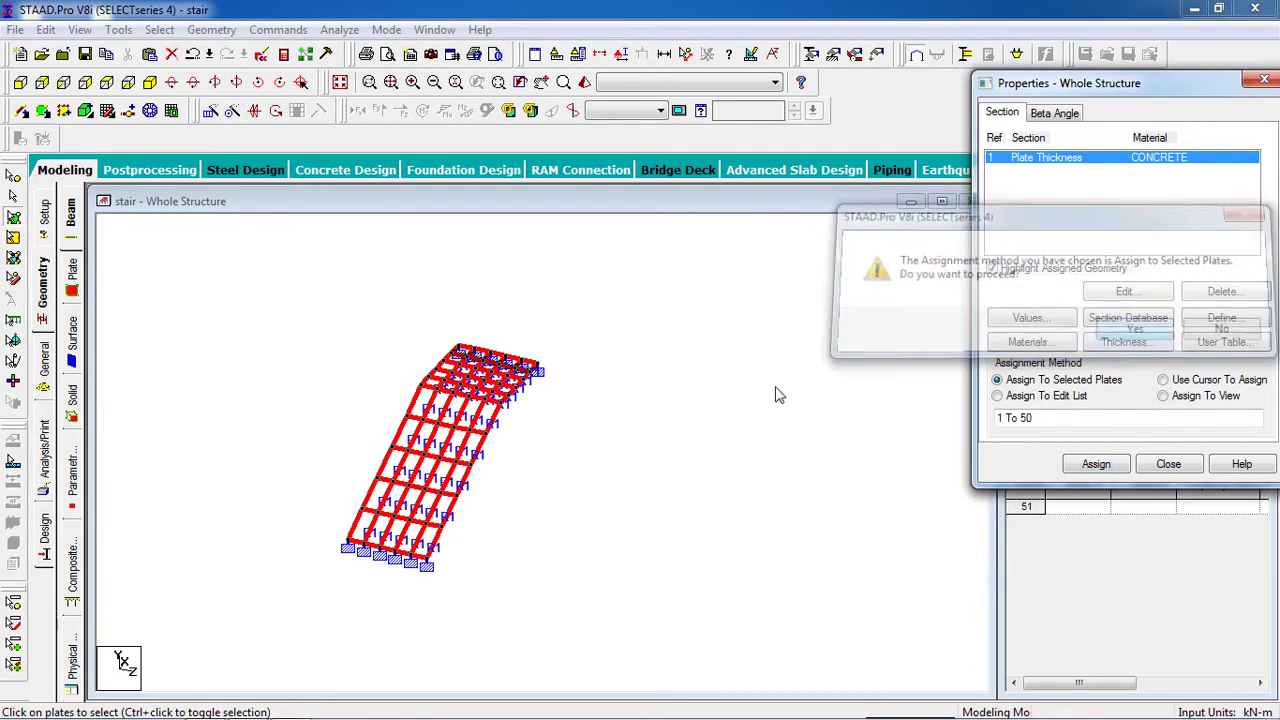
Inspect the staircase slab's thickness in a 3D rendered view from several angles, and close that view
click(585, 84)
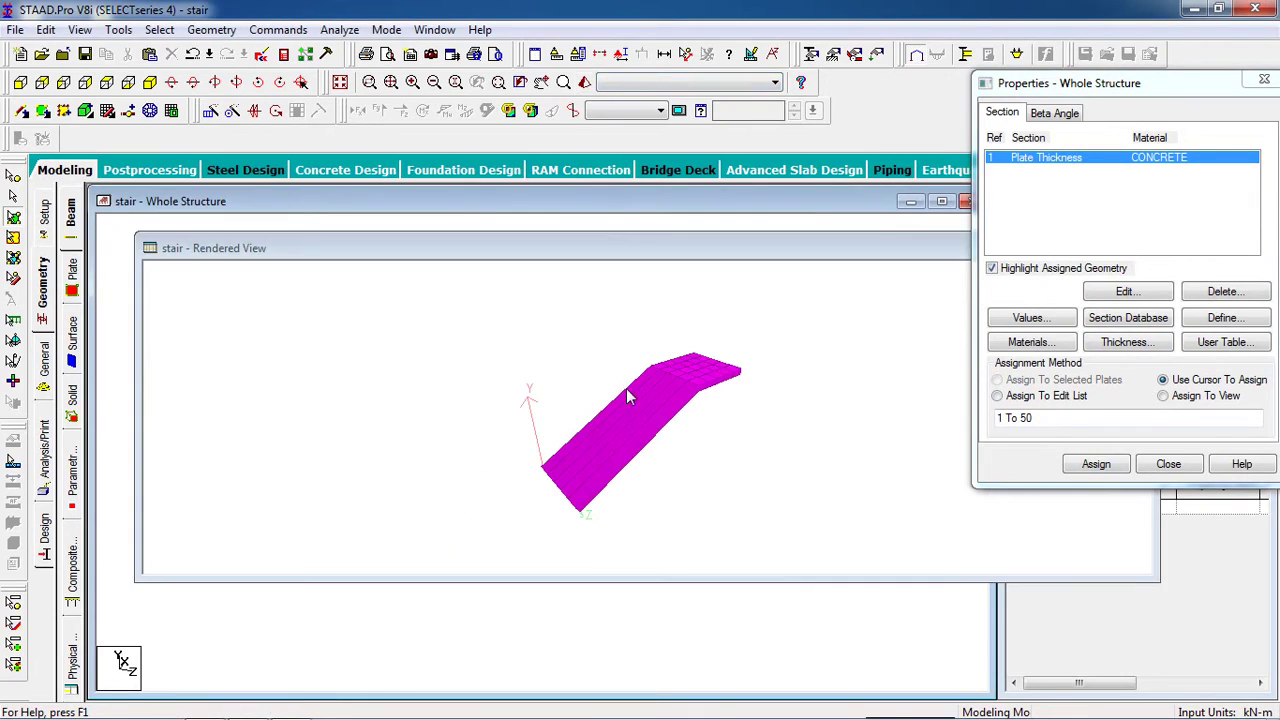
drag(557, 397, 812, 685)
drag(743, 460, 683, 494)
click(698, 418)
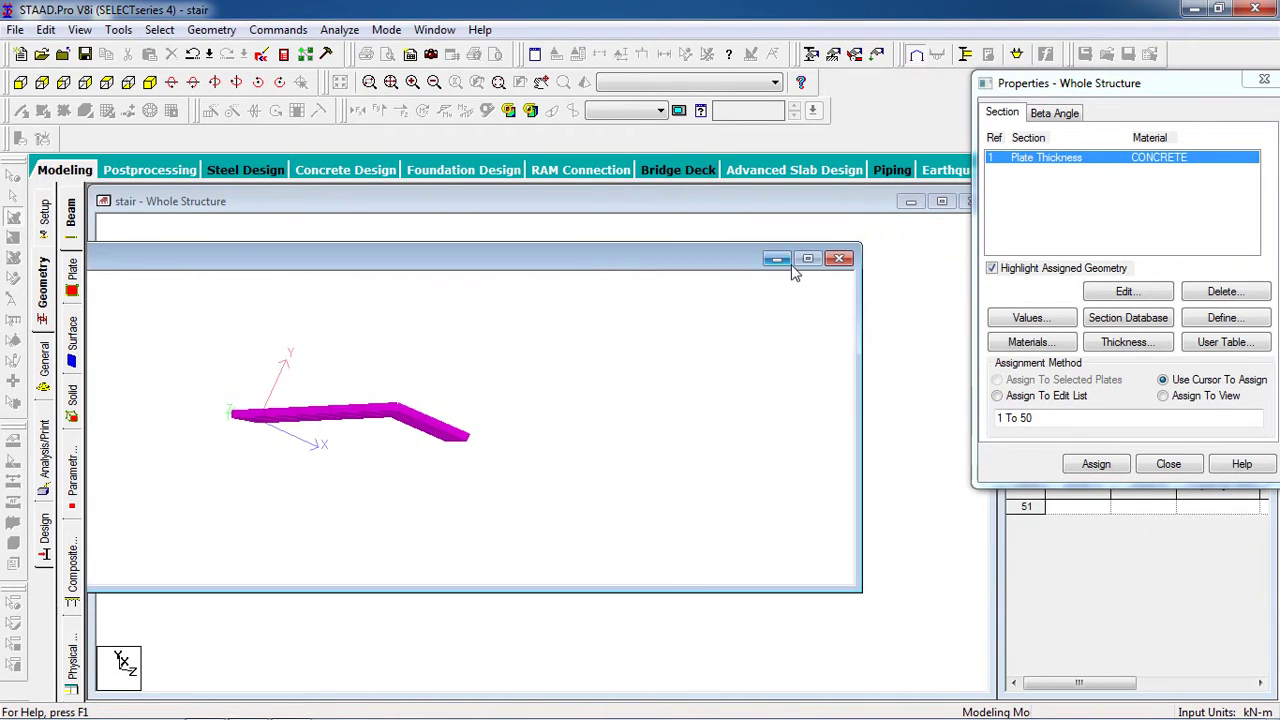
click(837, 260)
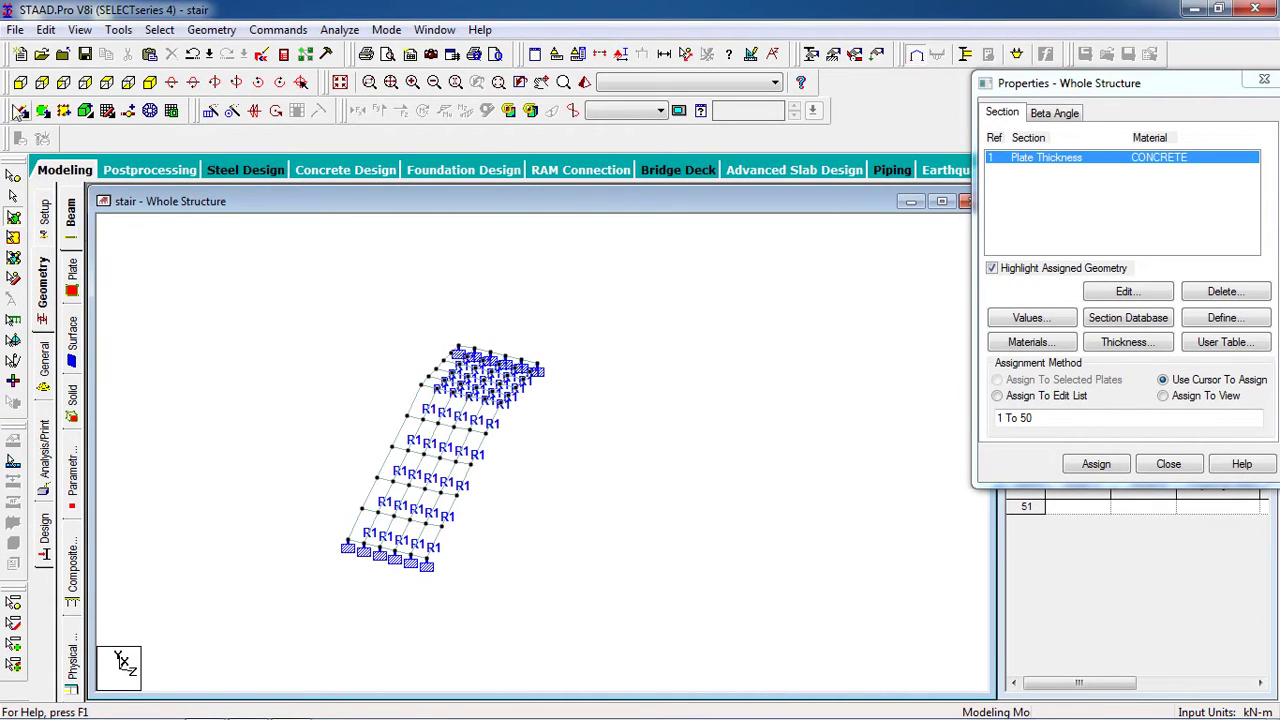
Create primary load case 1 with loading type Dead and the title "Dead"
click(150, 82)
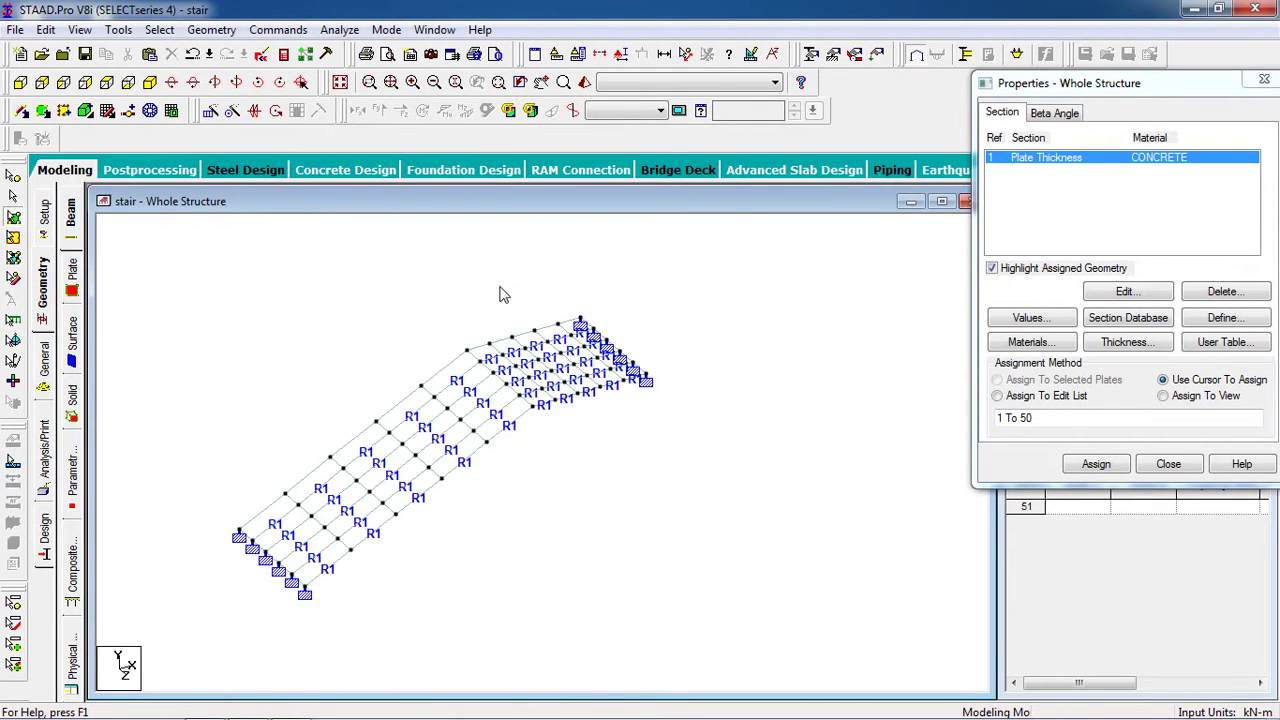
click(877, 56)
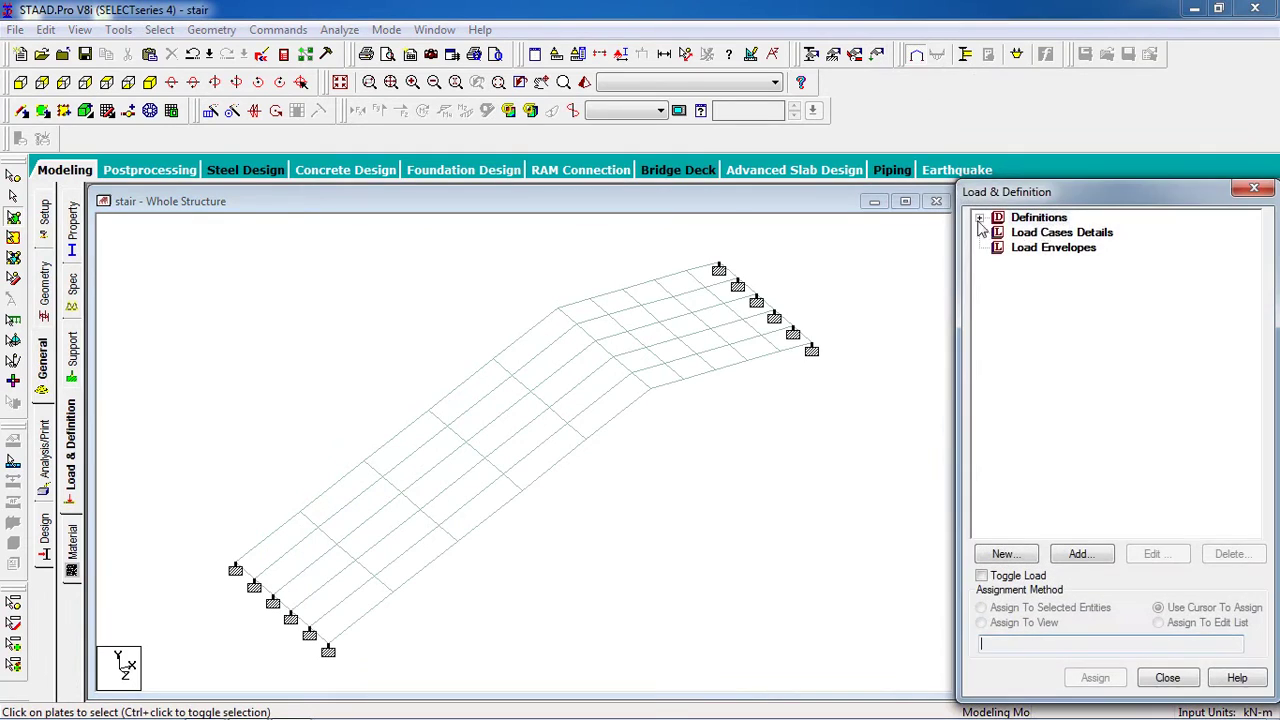
click(1058, 232)
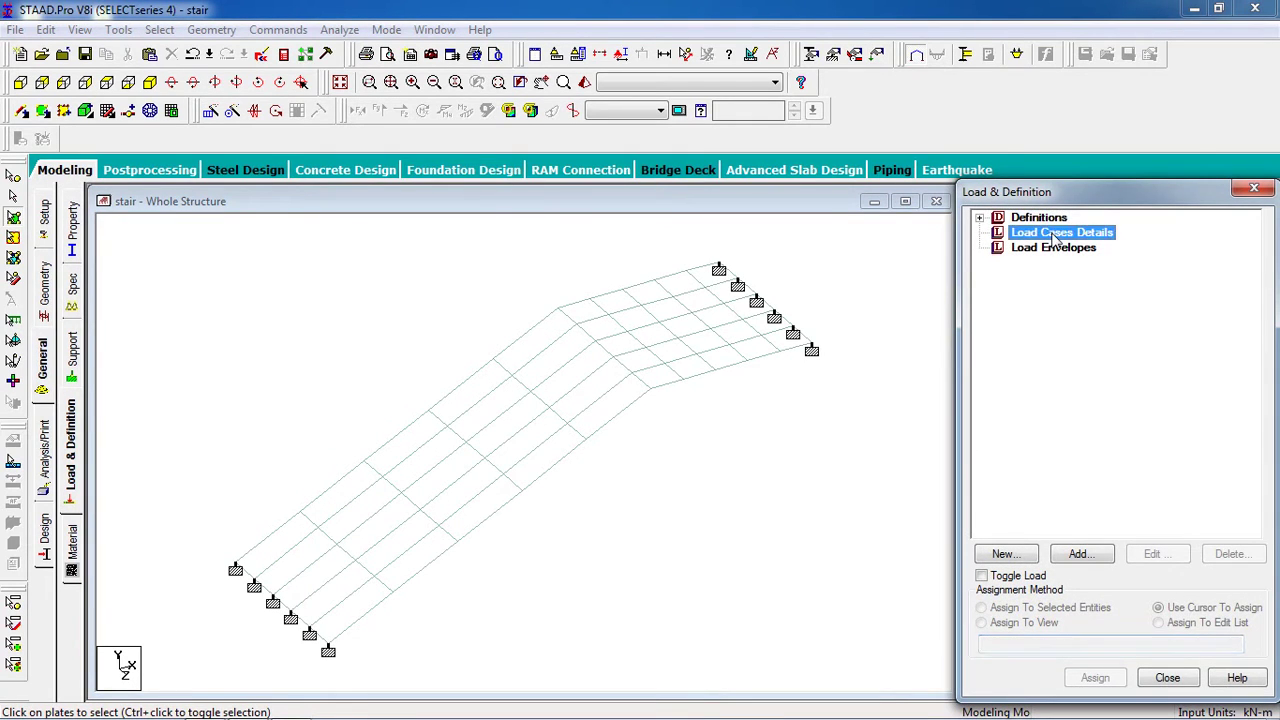
click(1068, 553)
click(733, 262)
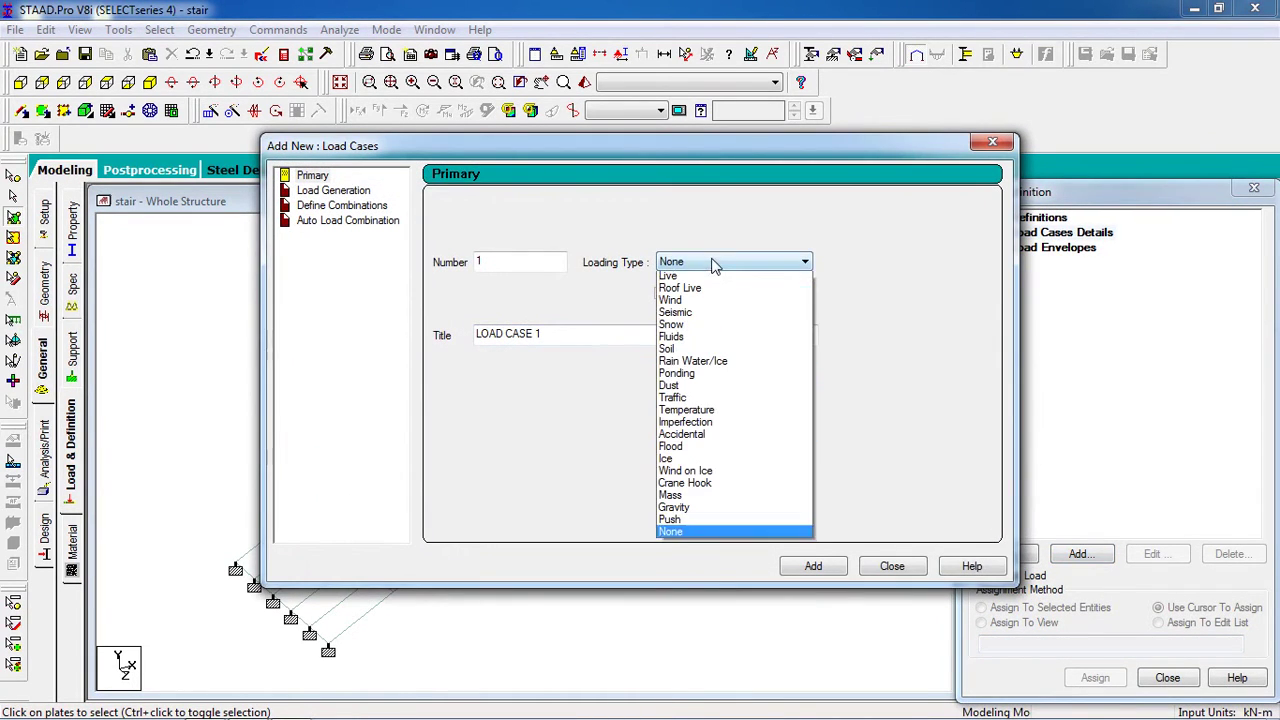
click(705, 288)
drag(586, 340, 355, 352)
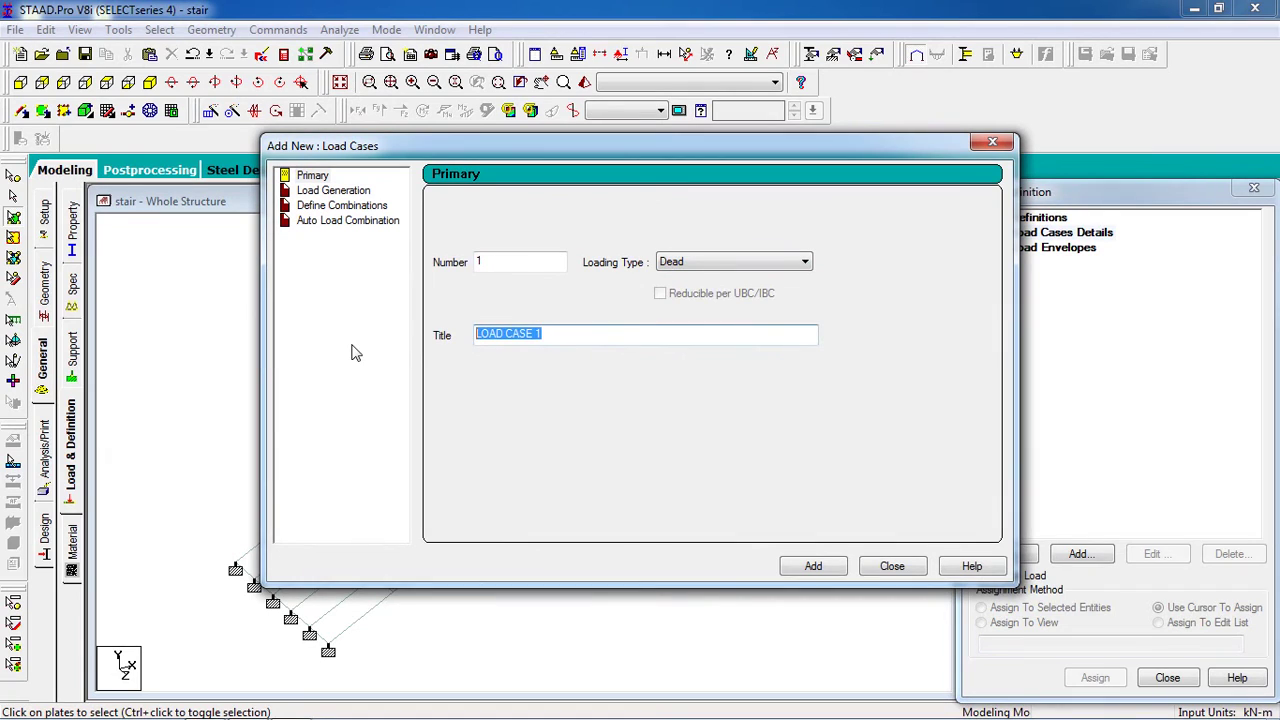
text(Dead)
click(810, 567)
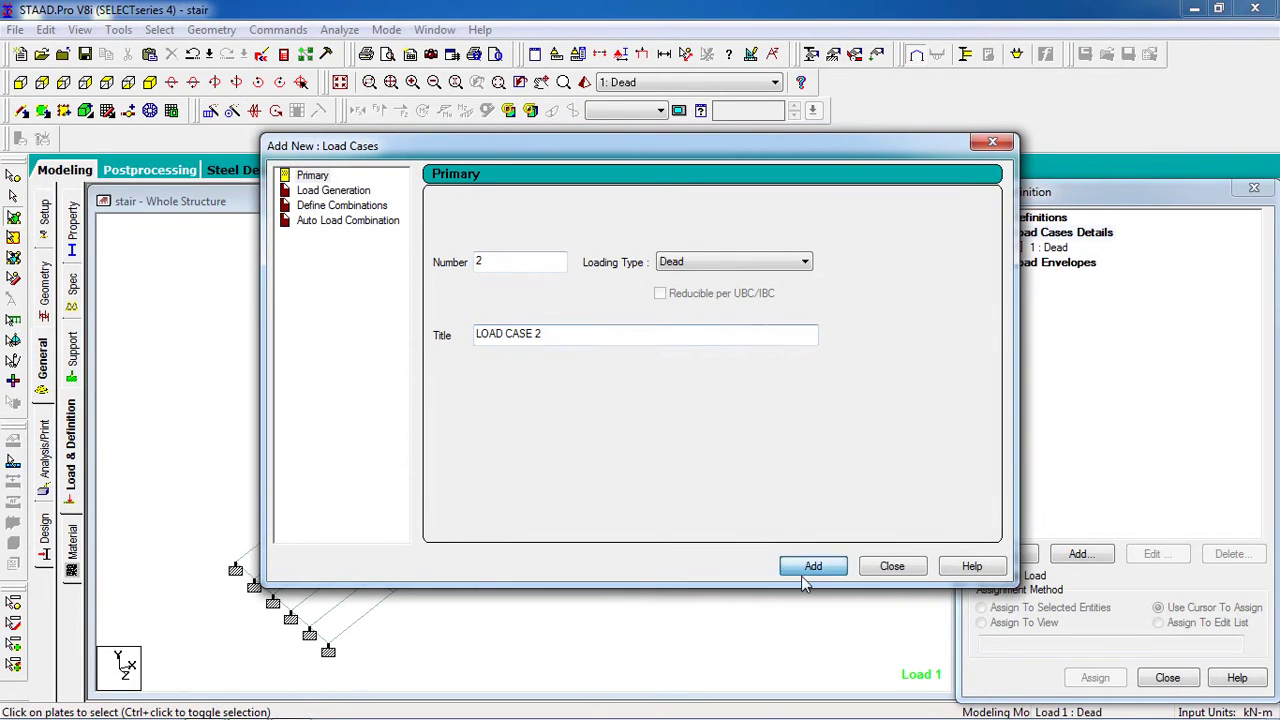
Create primary load case 2 with loading type Live and the title "Live", and finish adding load cases
click(684, 265)
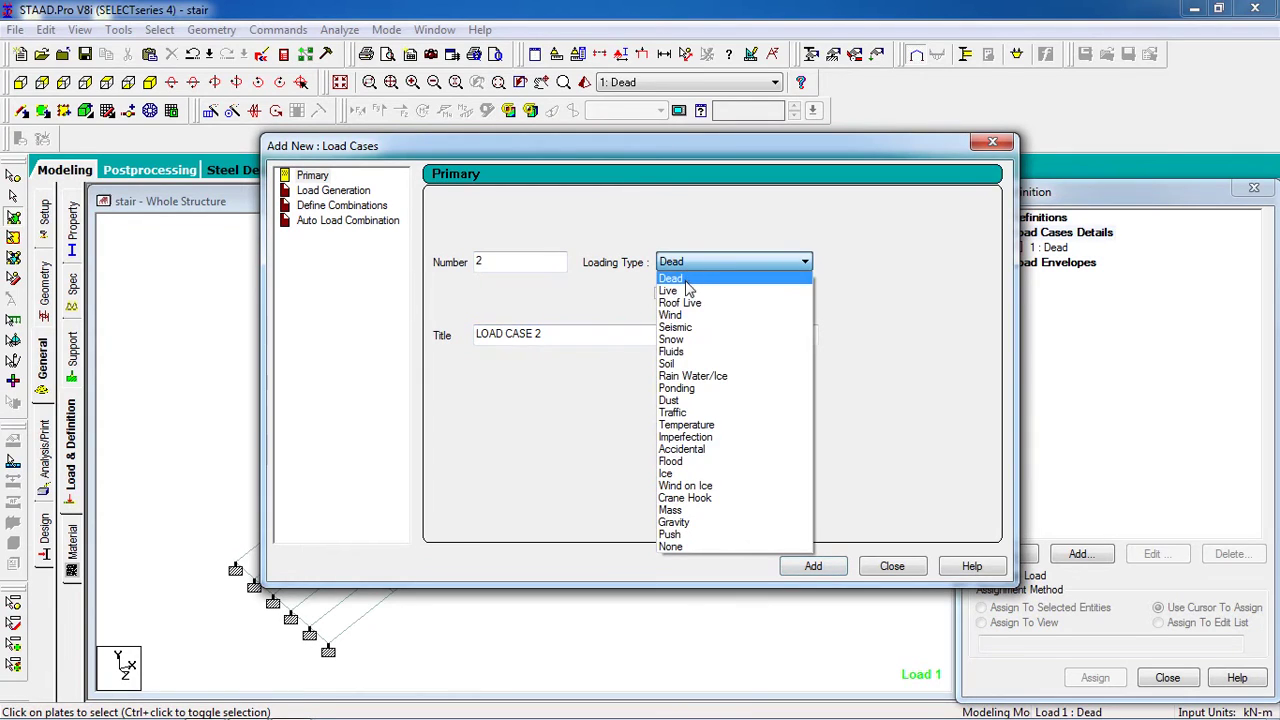
click(688, 289)
drag(571, 334, 389, 337)
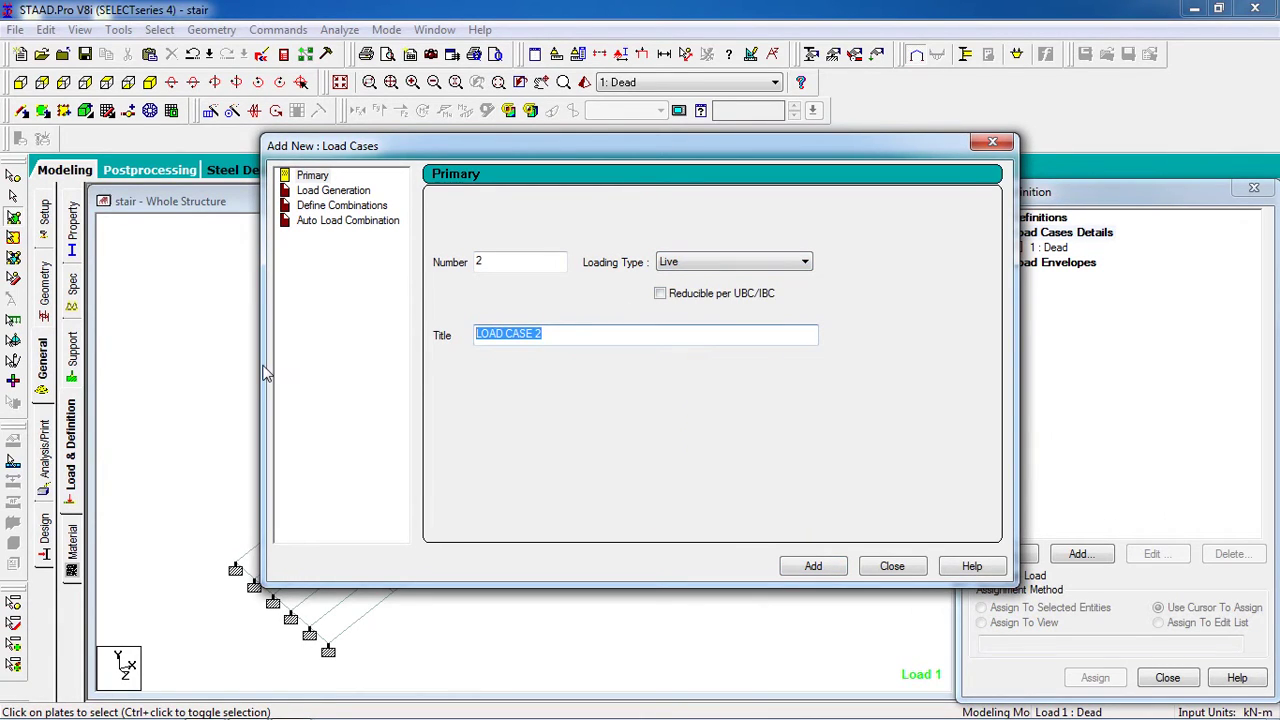
text(Live)
click(828, 563)
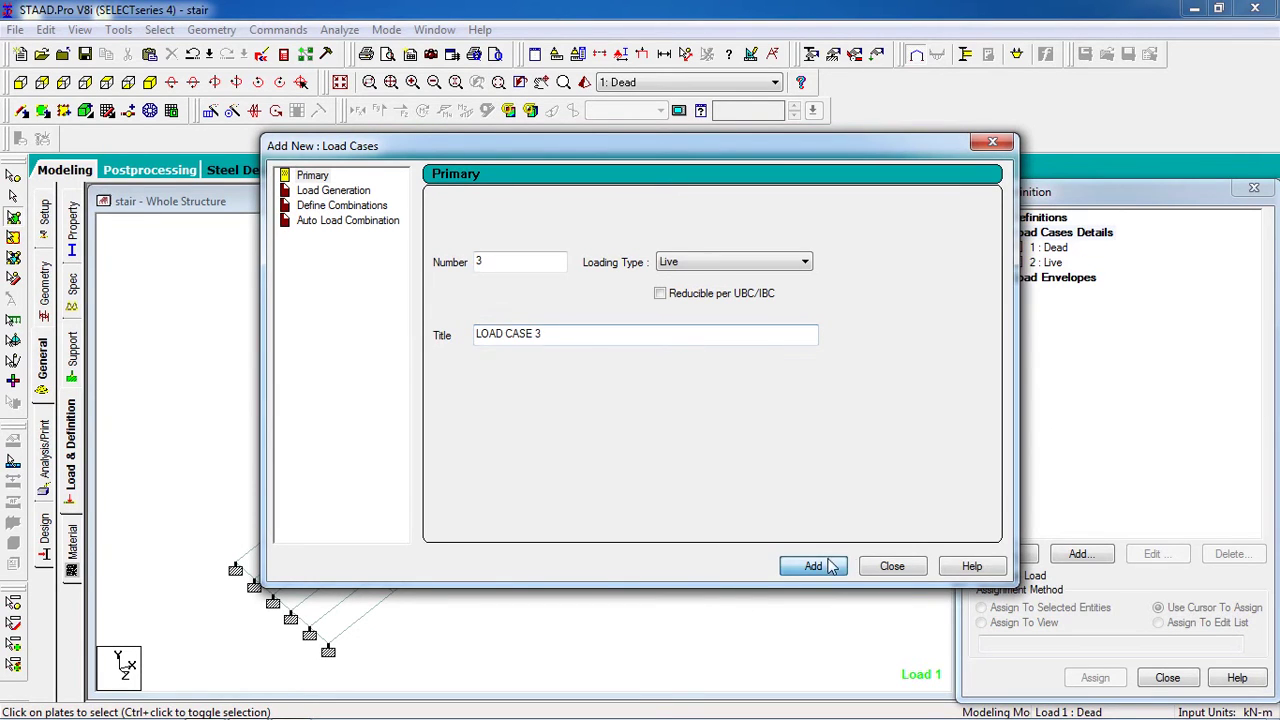
key(Escape)
Add a selfweight load in Y with factor -1 and a full-plate pressure of 1 kN/m2 in local Z to the Dead load case
click(1040, 248)
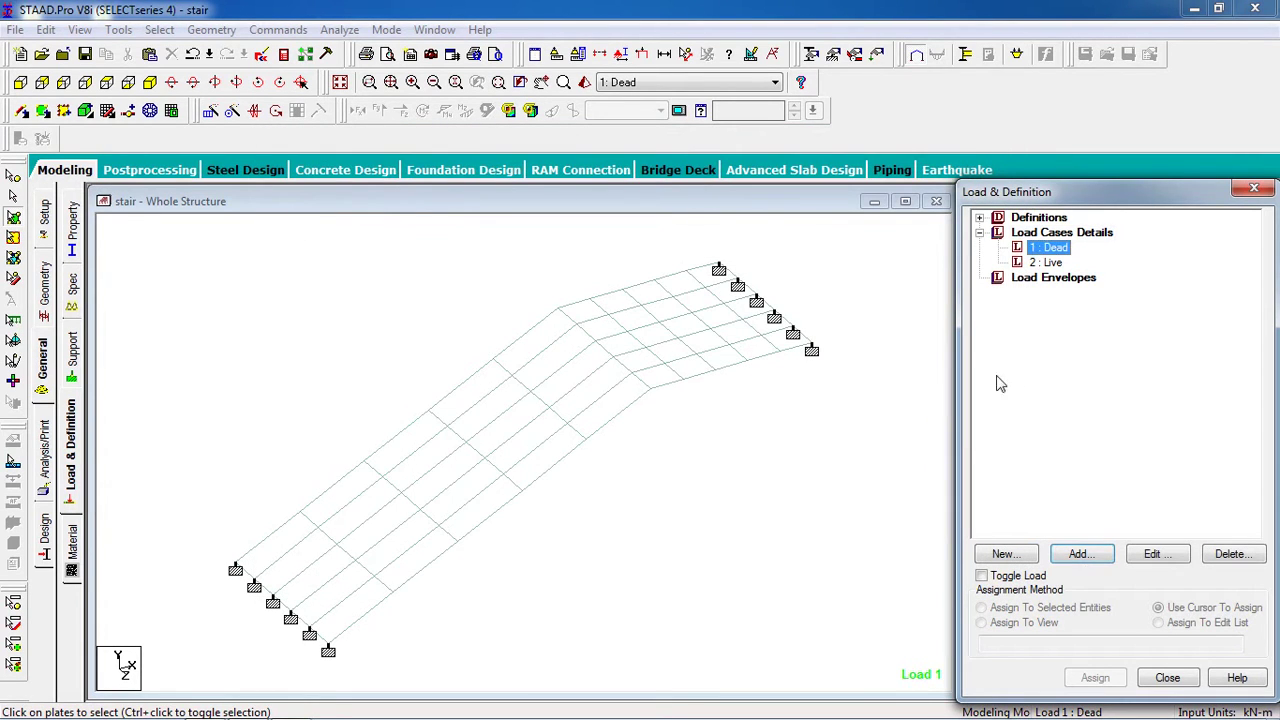
click(1084, 556)
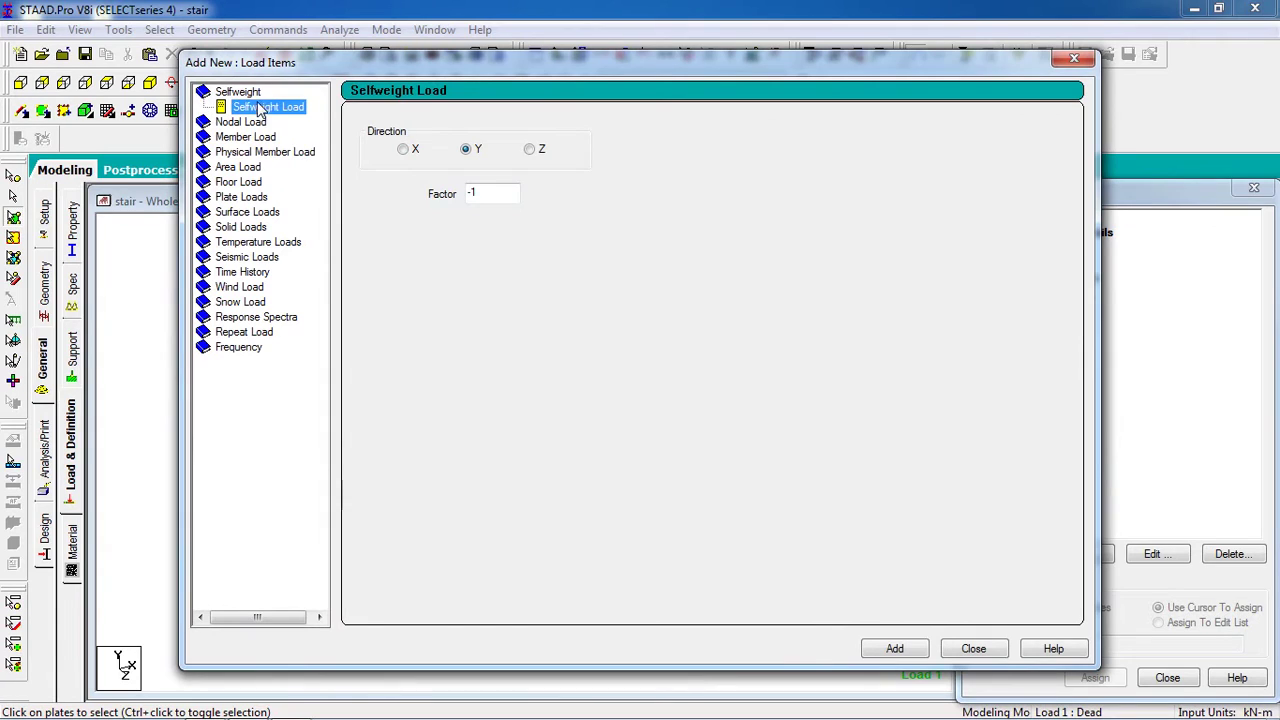
click(922, 646)
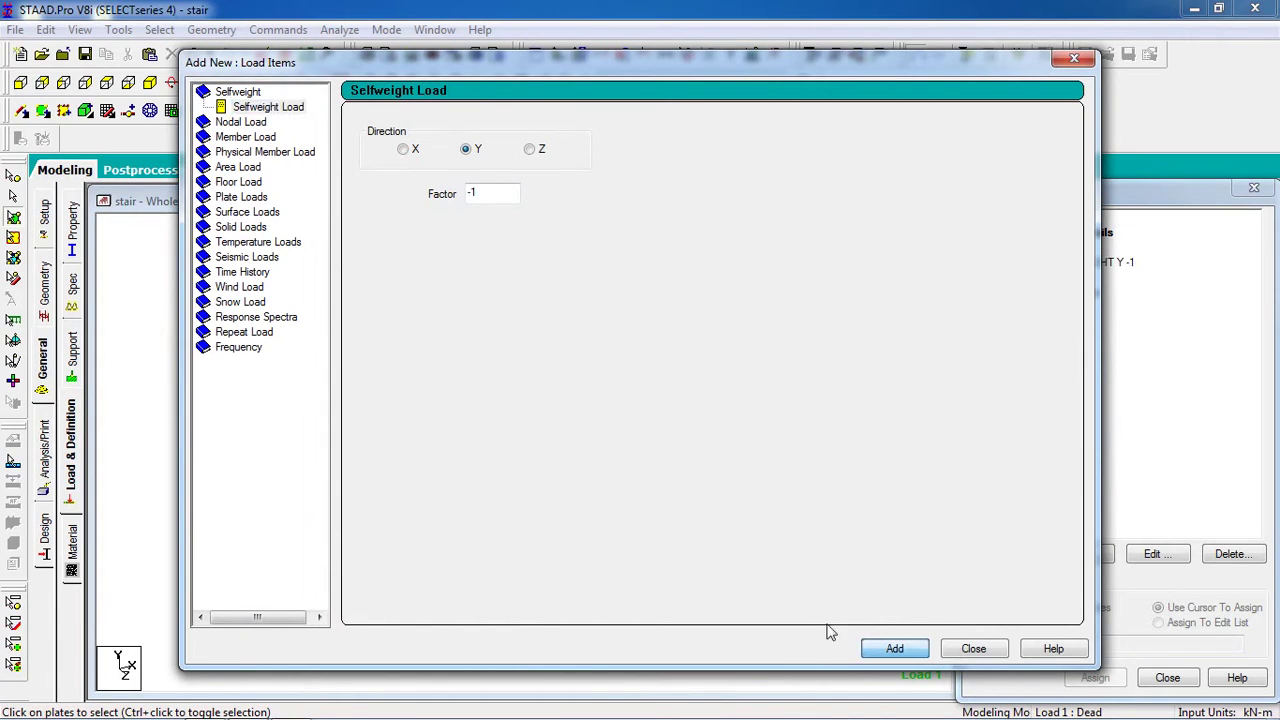
click(243, 198)
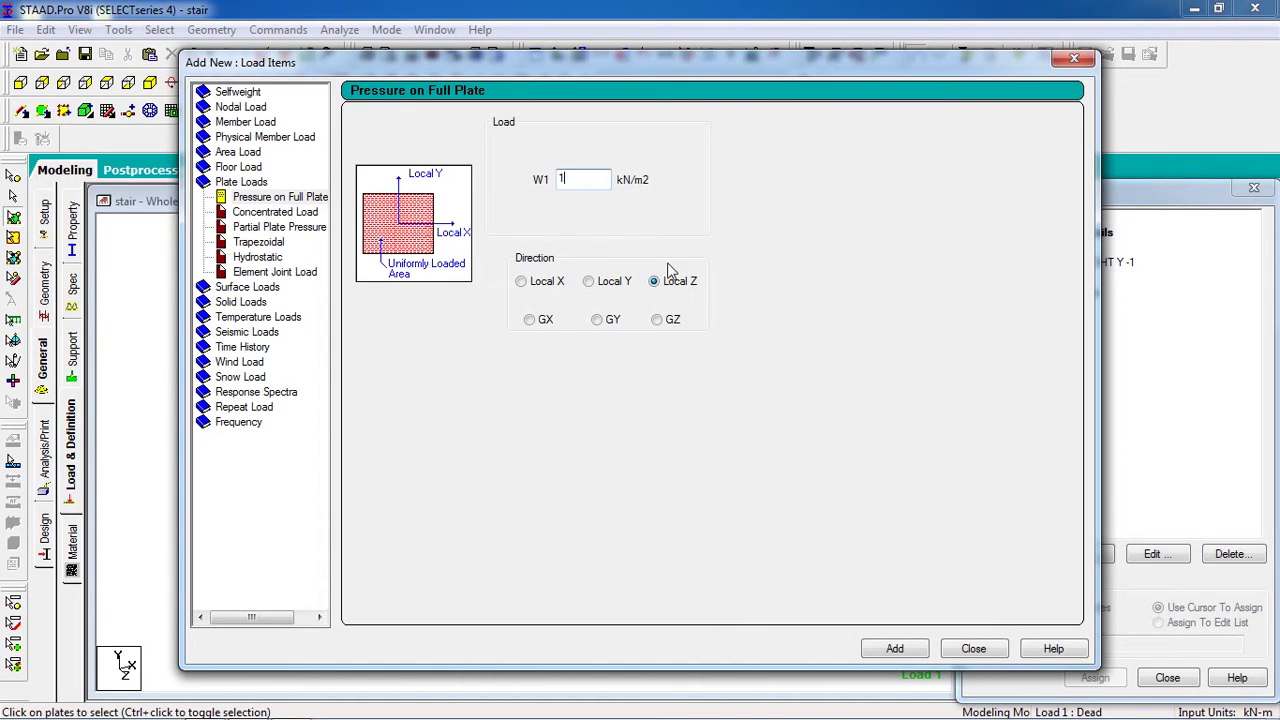
click(912, 648)
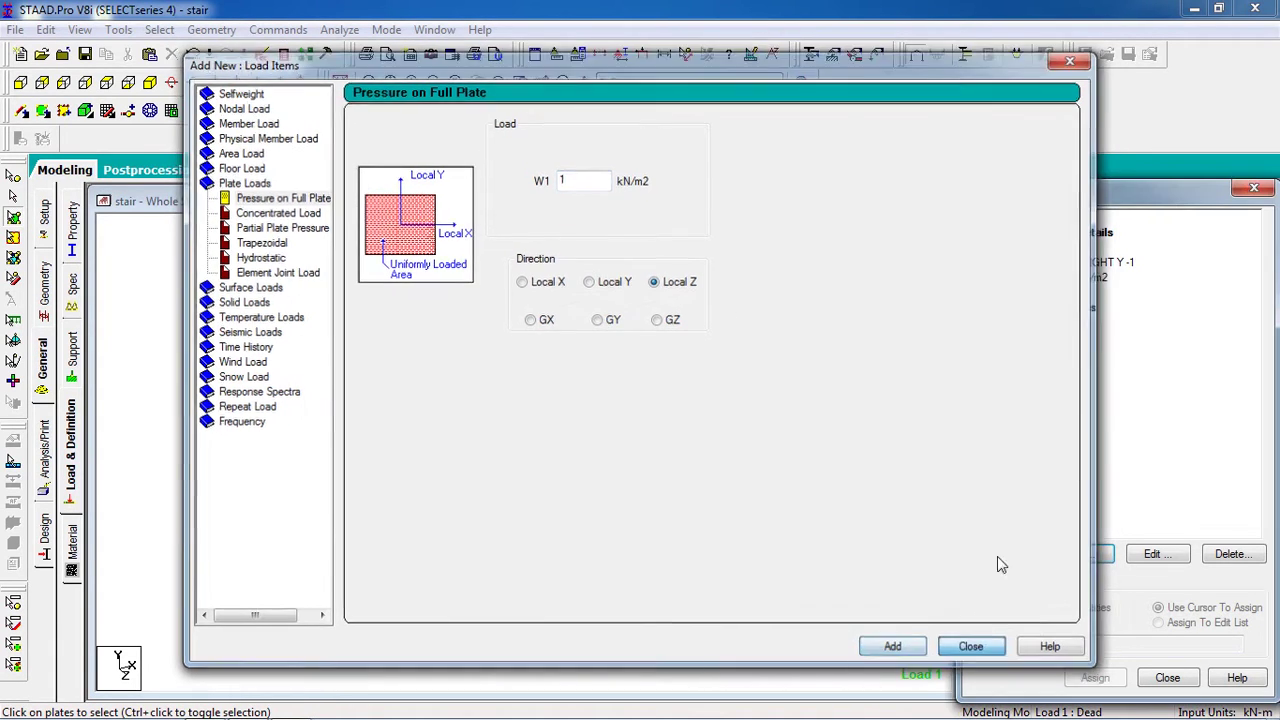
click(970, 648)
Assign the Dead case's selfweight load to the whole structure in view
click(1070, 262)
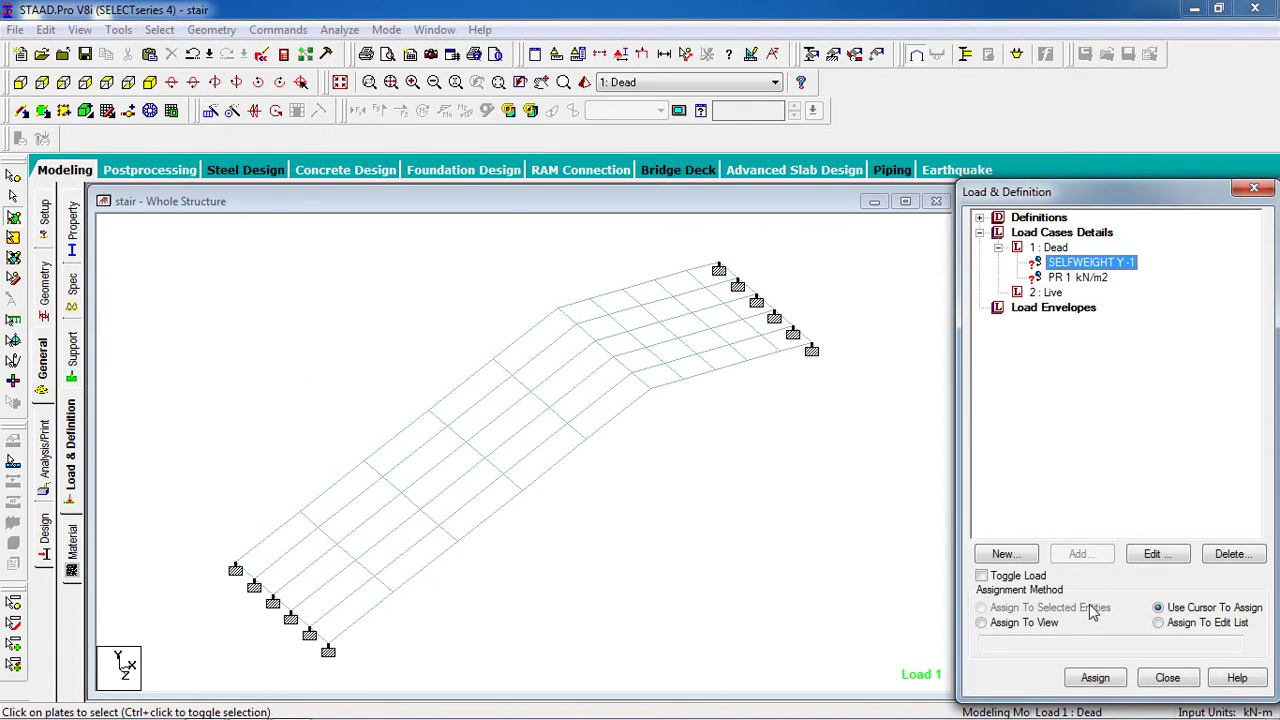
click(1050, 624)
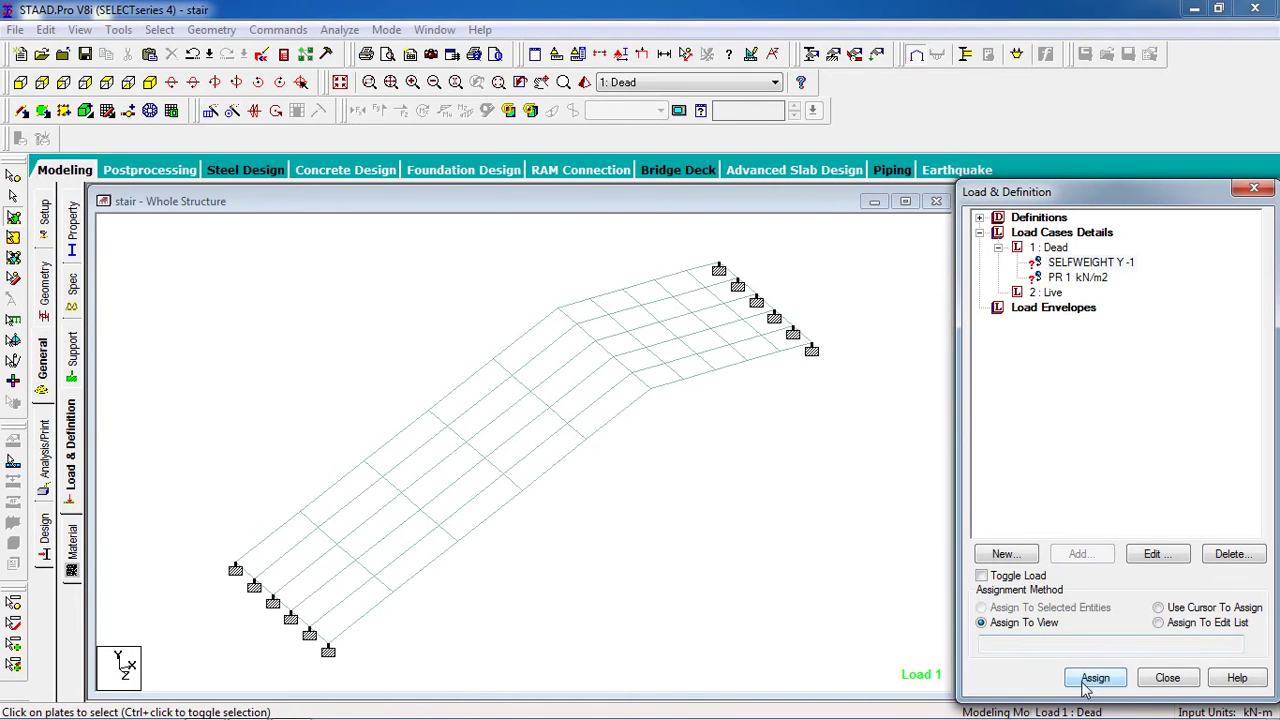
click(1092, 679)
click(1130, 494)
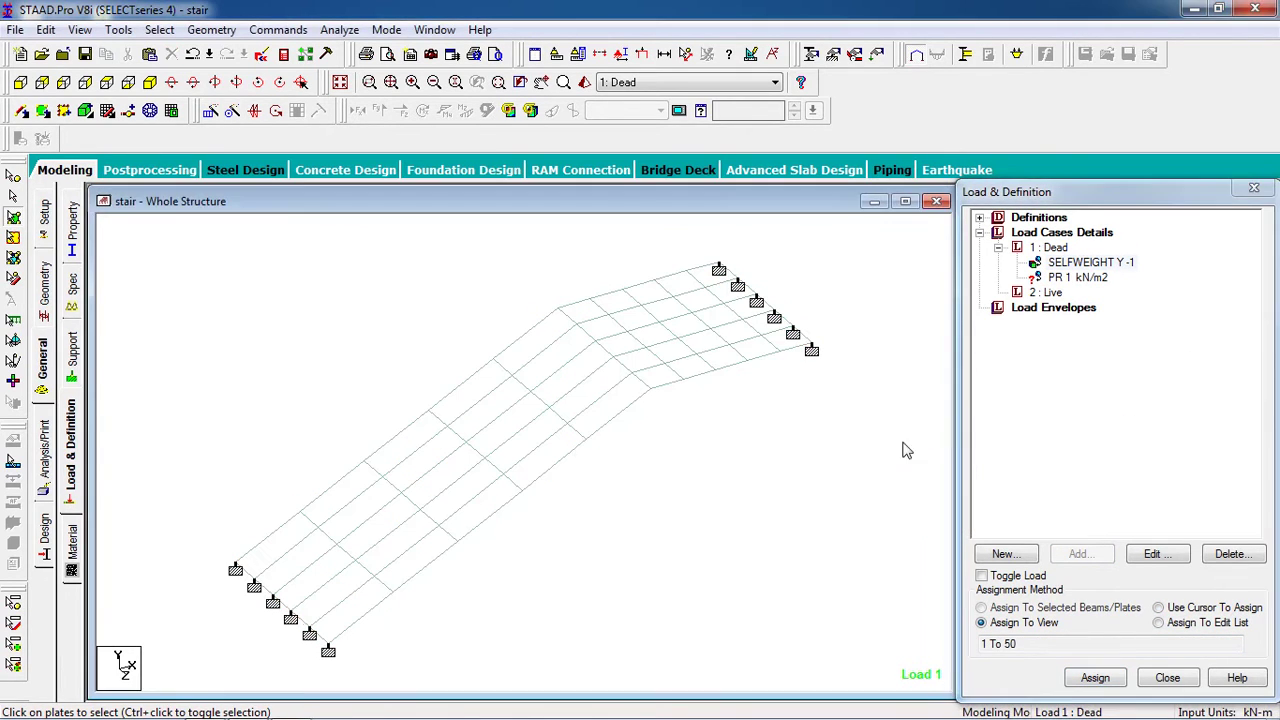
Select all plates of the flight and landing and assign the Dead case's 1 kN/m2 pressure load to them
click(1103, 281)
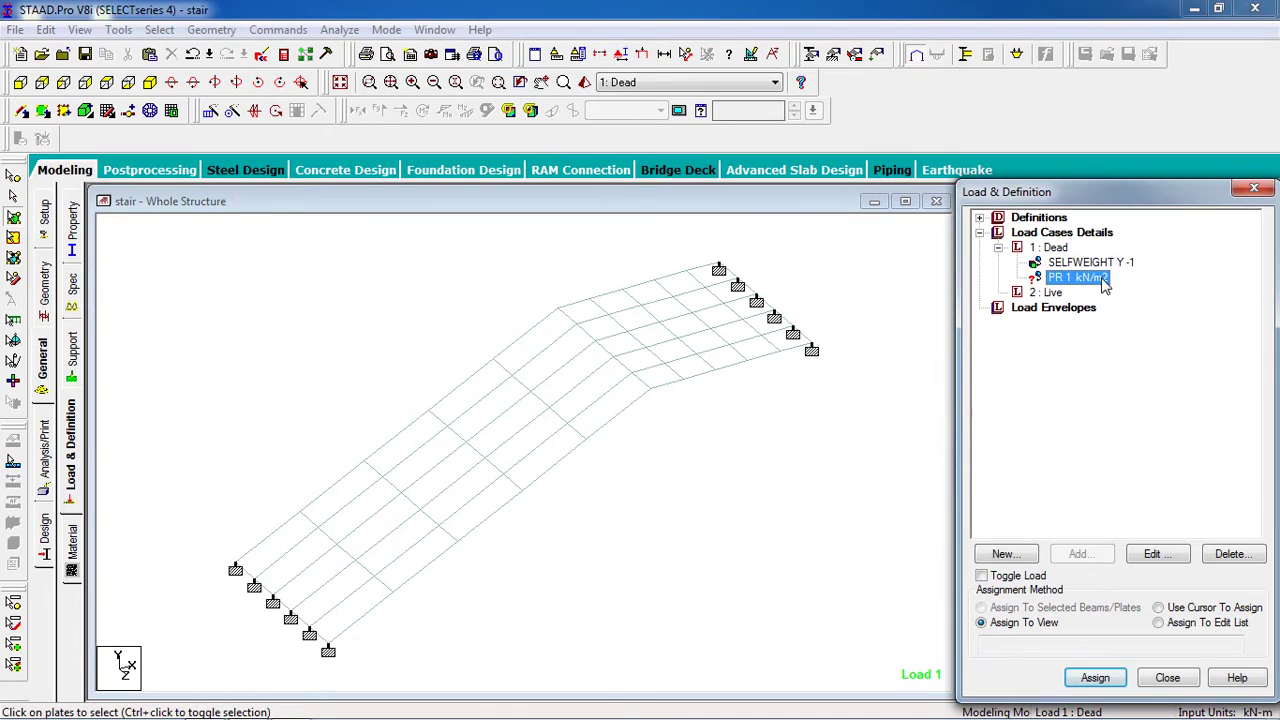
click(729, 409)
scroll(723, 414, down, 3)
drag(900, 250, 330, 574)
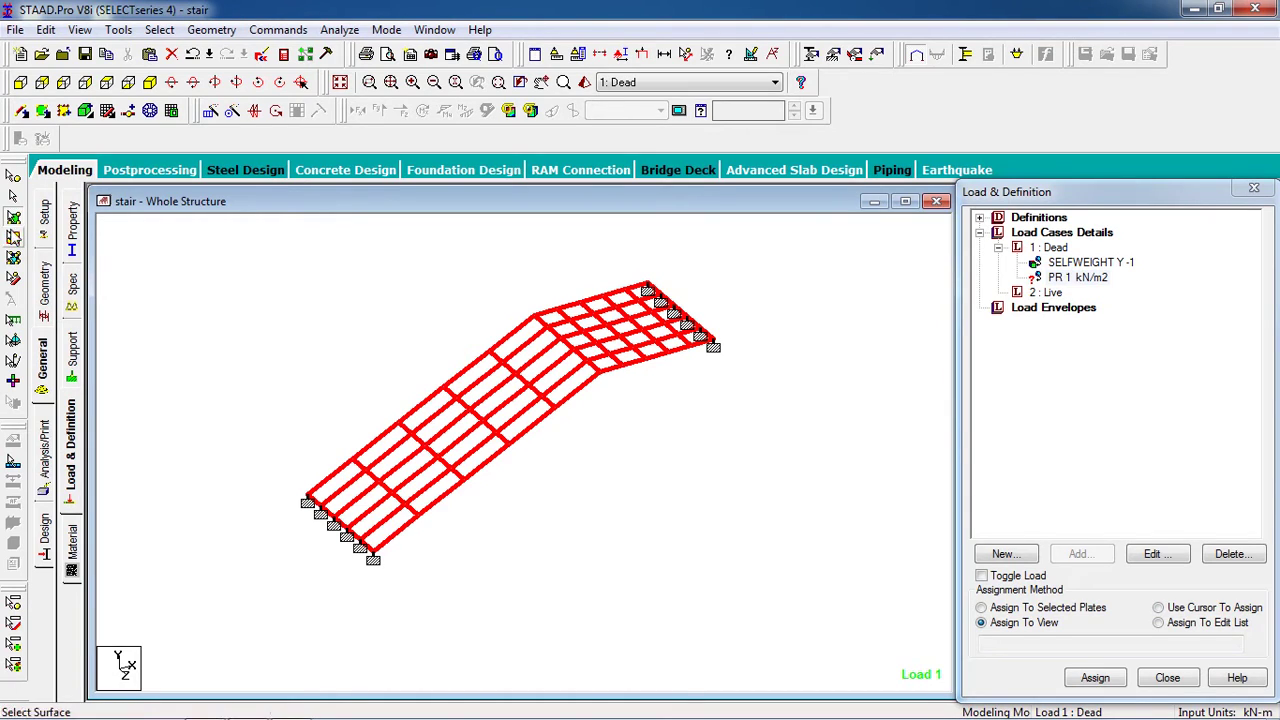
click(15, 219)
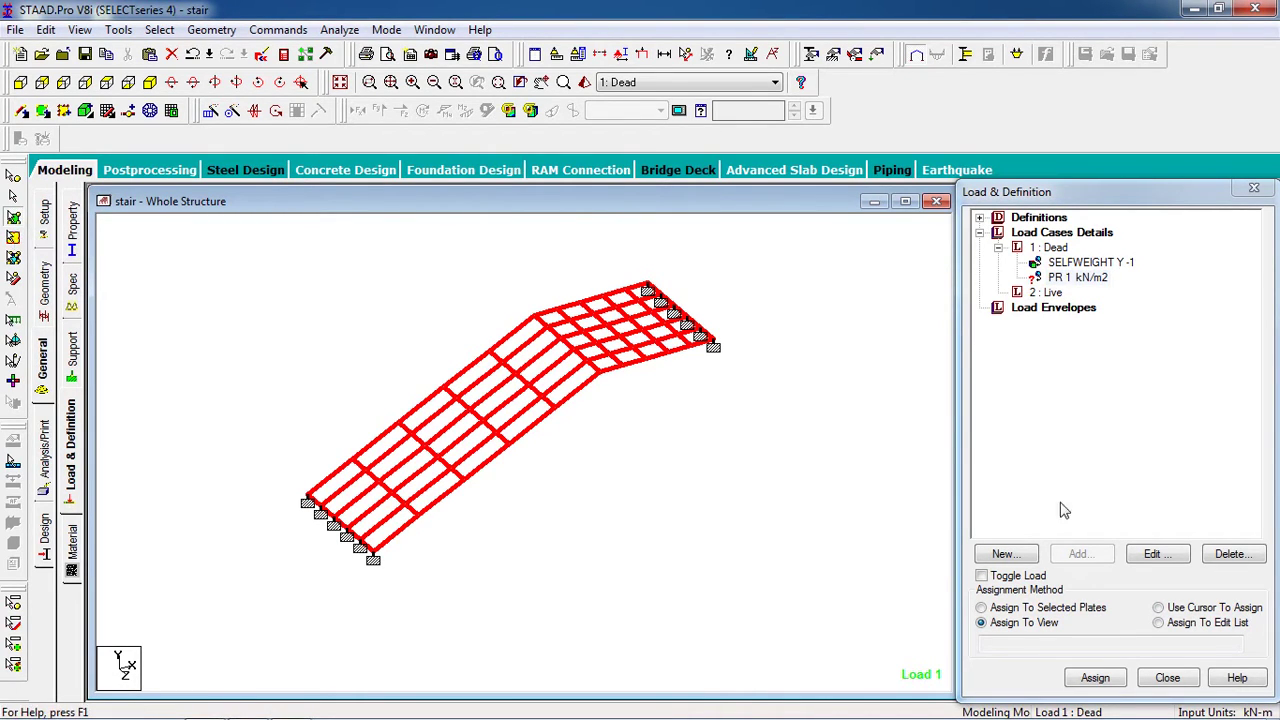
click(1080, 608)
click(1095, 678)
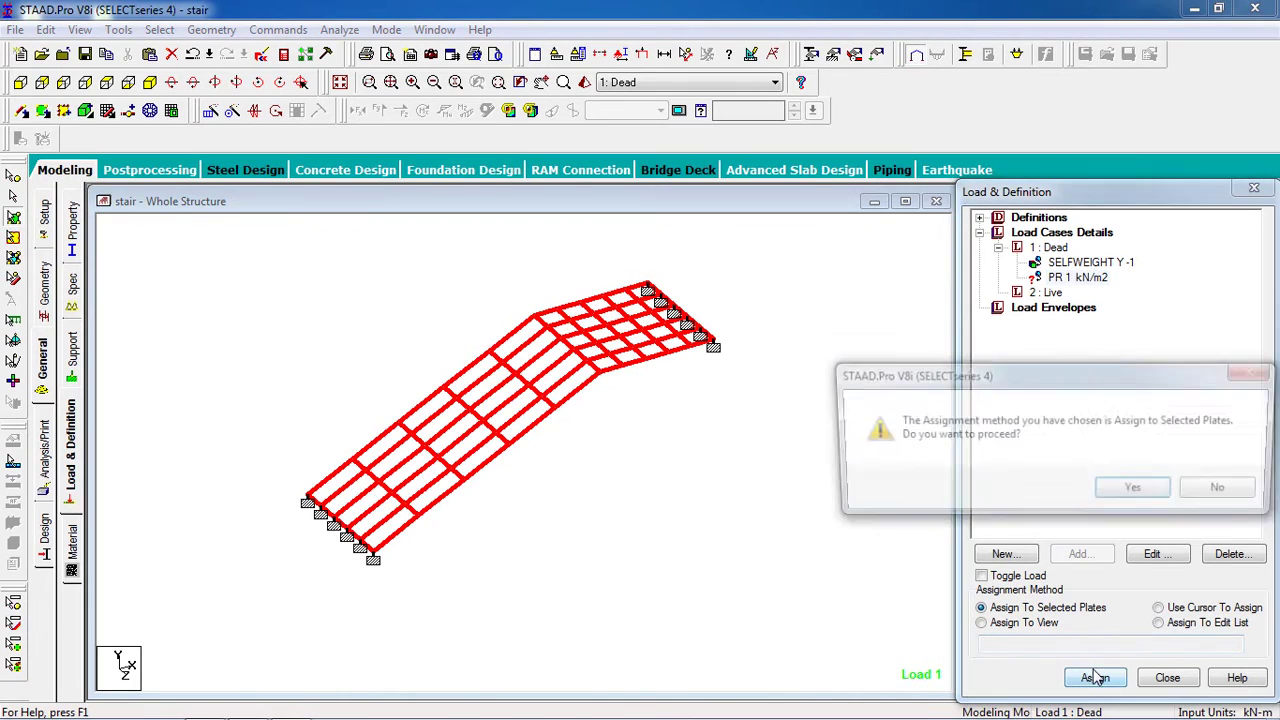
click(1132, 487)
Set the pressure load diagram scale to 0.003 N/mm² per m and inspect the plate loads in front and isometric views
scroll(806, 371, up, 3)
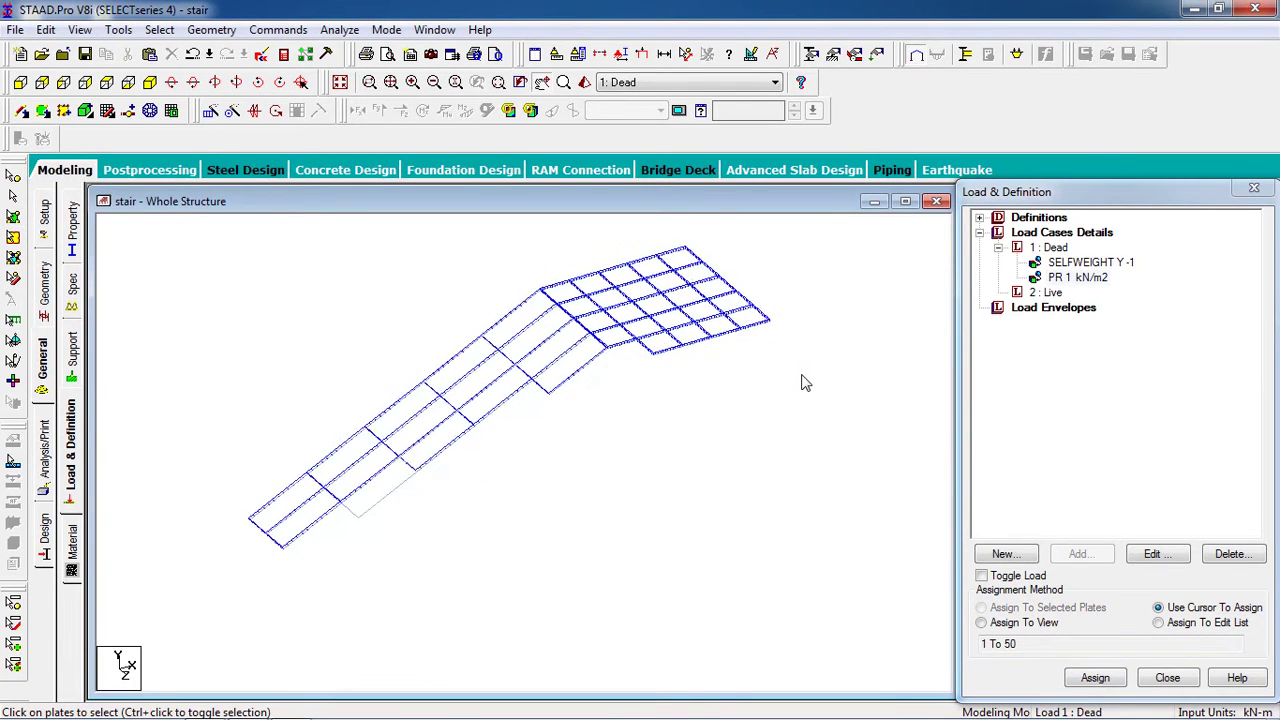
scroll(557, 346, up, 3)
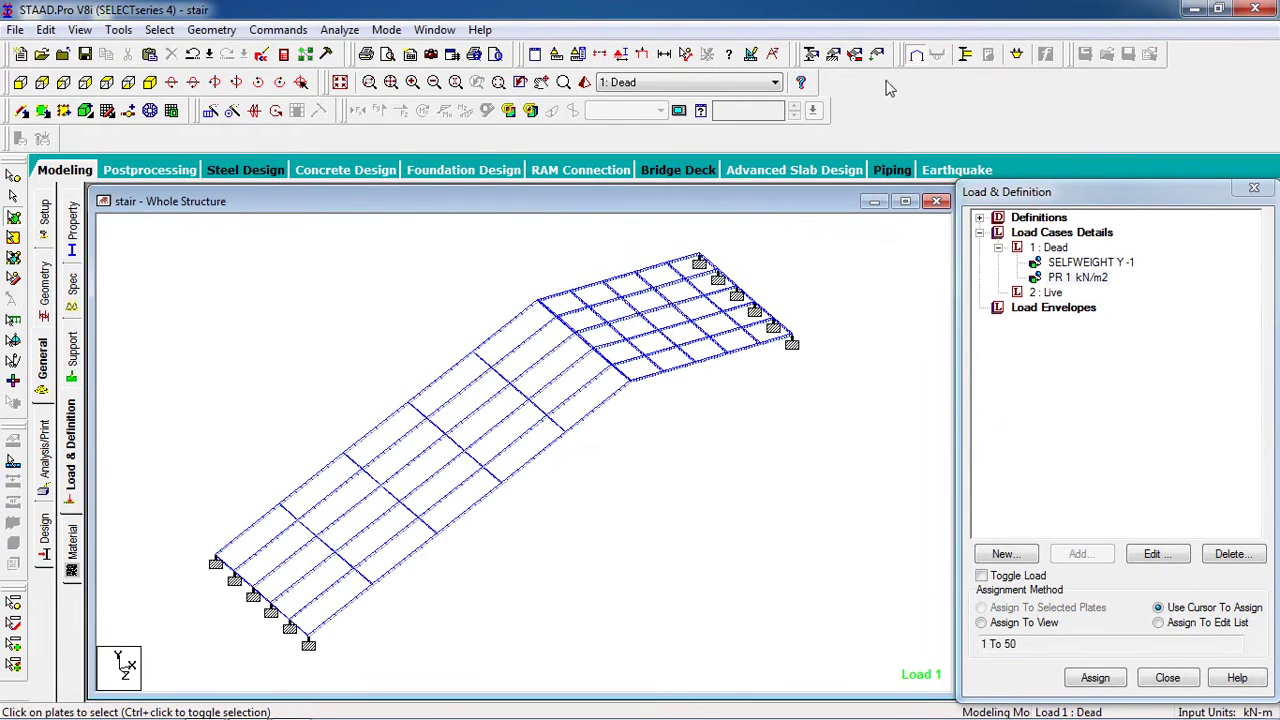
click(751, 54)
click(765, 158)
click(592, 256)
click(592, 256)
click(592, 256)
click(592, 256)
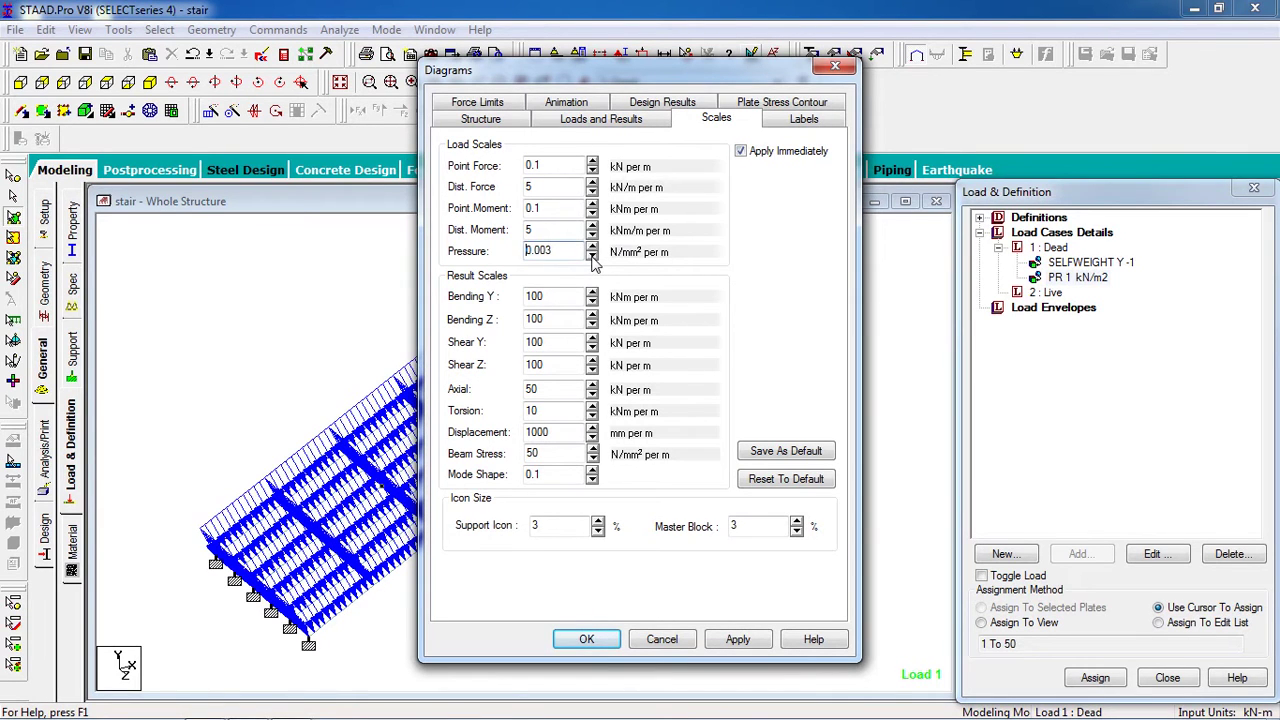
click(604, 638)
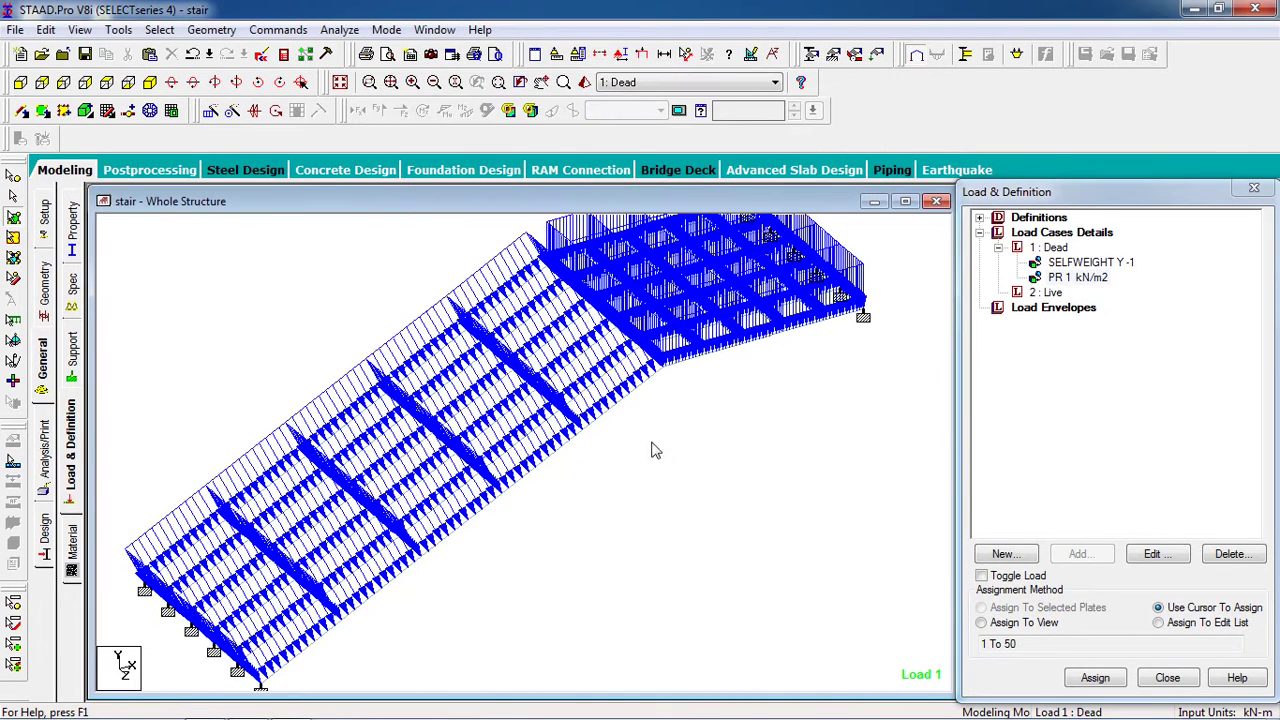
click(20, 82)
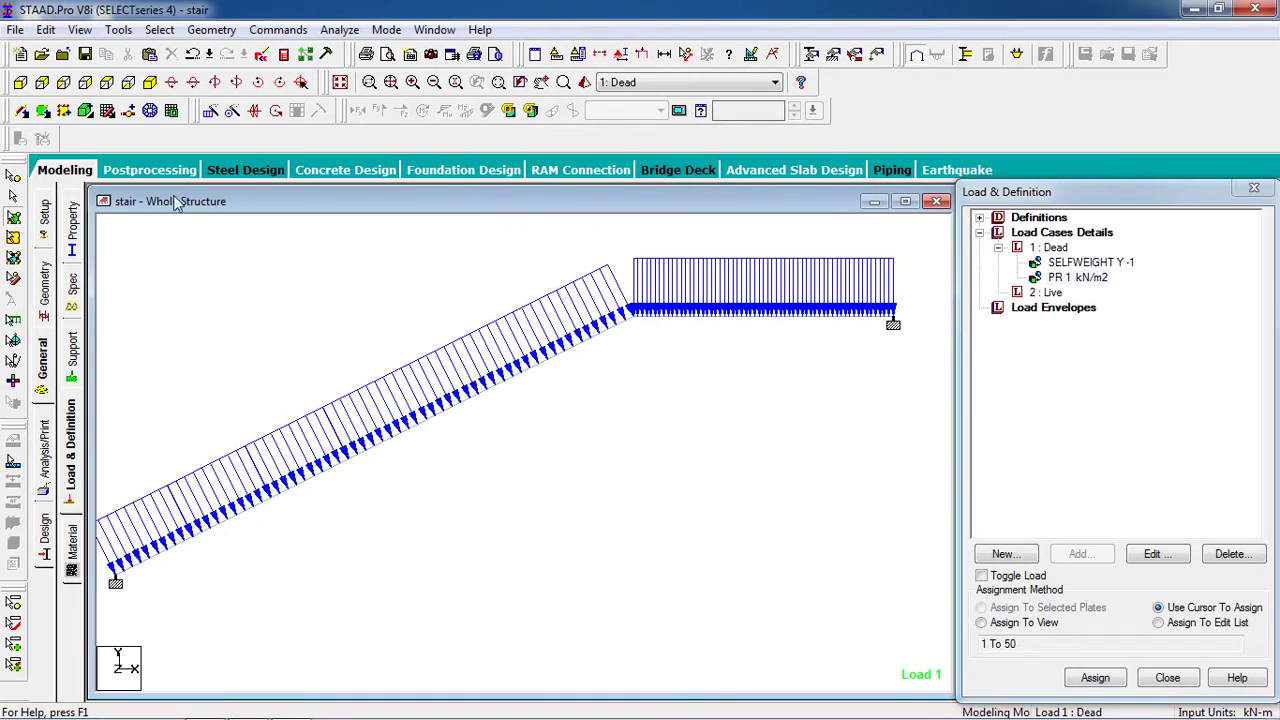
scroll(587, 394, down, 1)
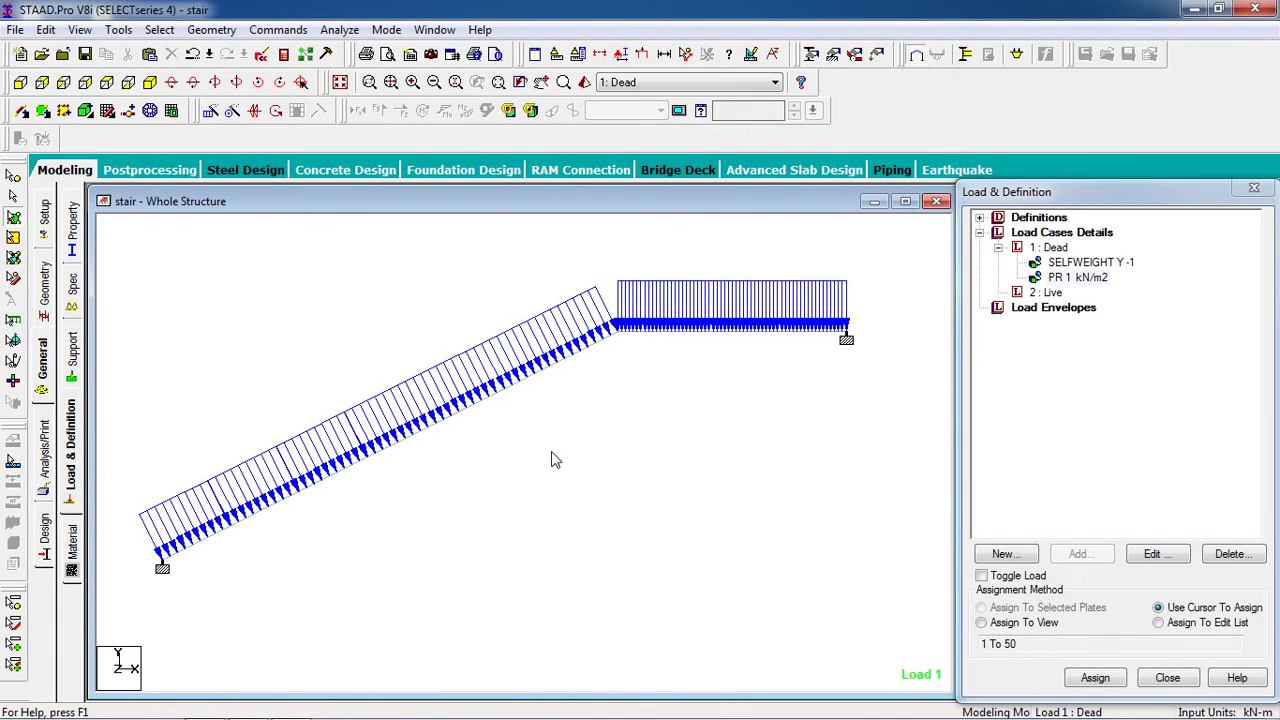
click(152, 86)
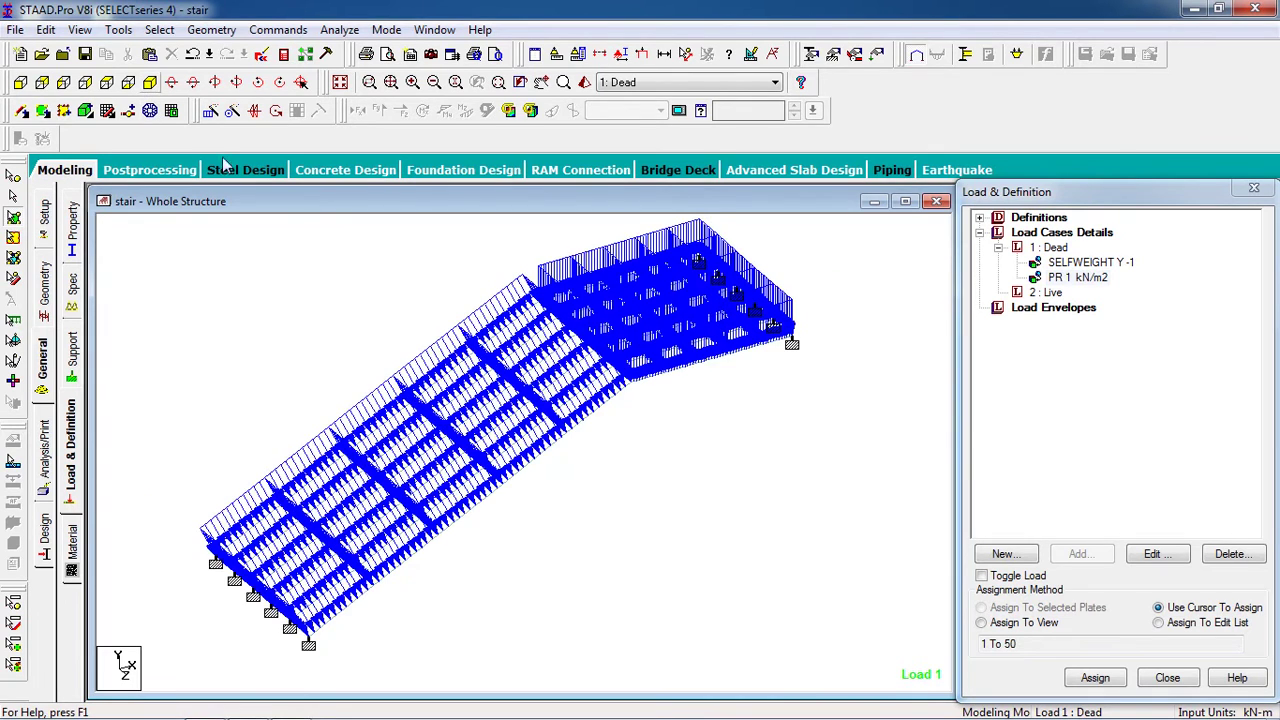
Add a full-plate pressure load of 1 kN/m2 in local Z to the Live load case
click(1047, 292)
click(1070, 553)
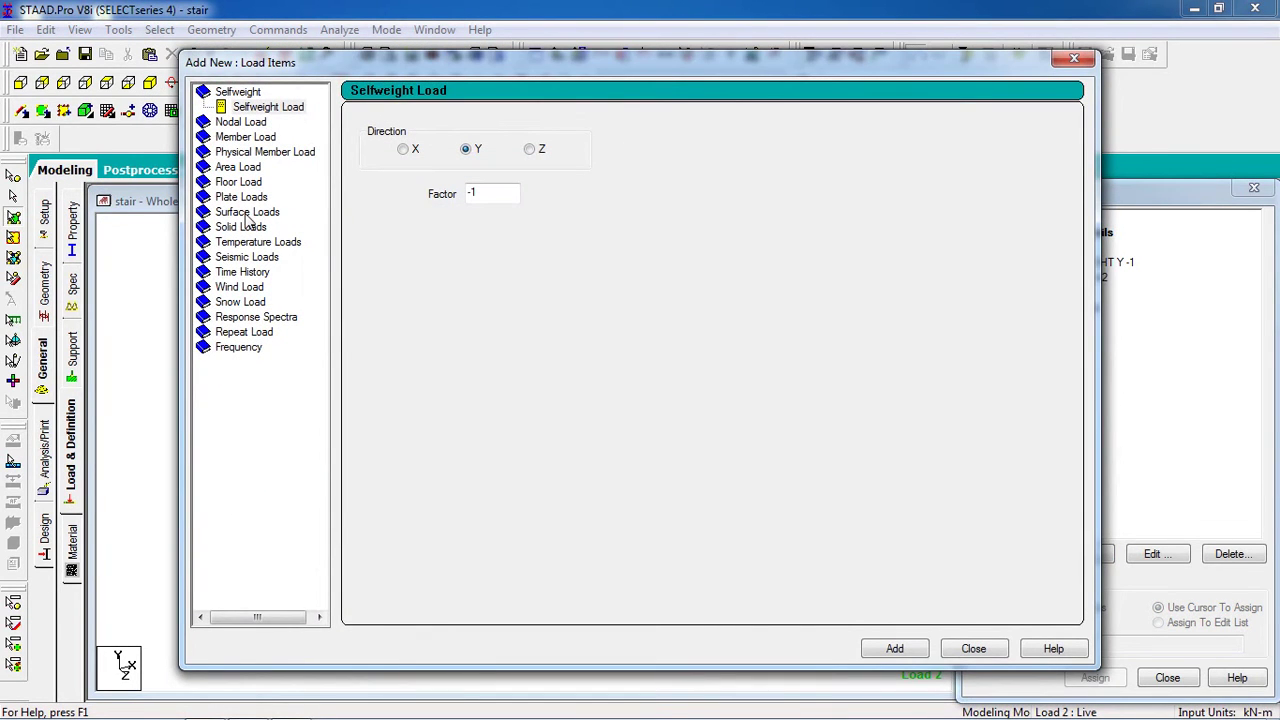
click(245, 199)
double_click(590, 178)
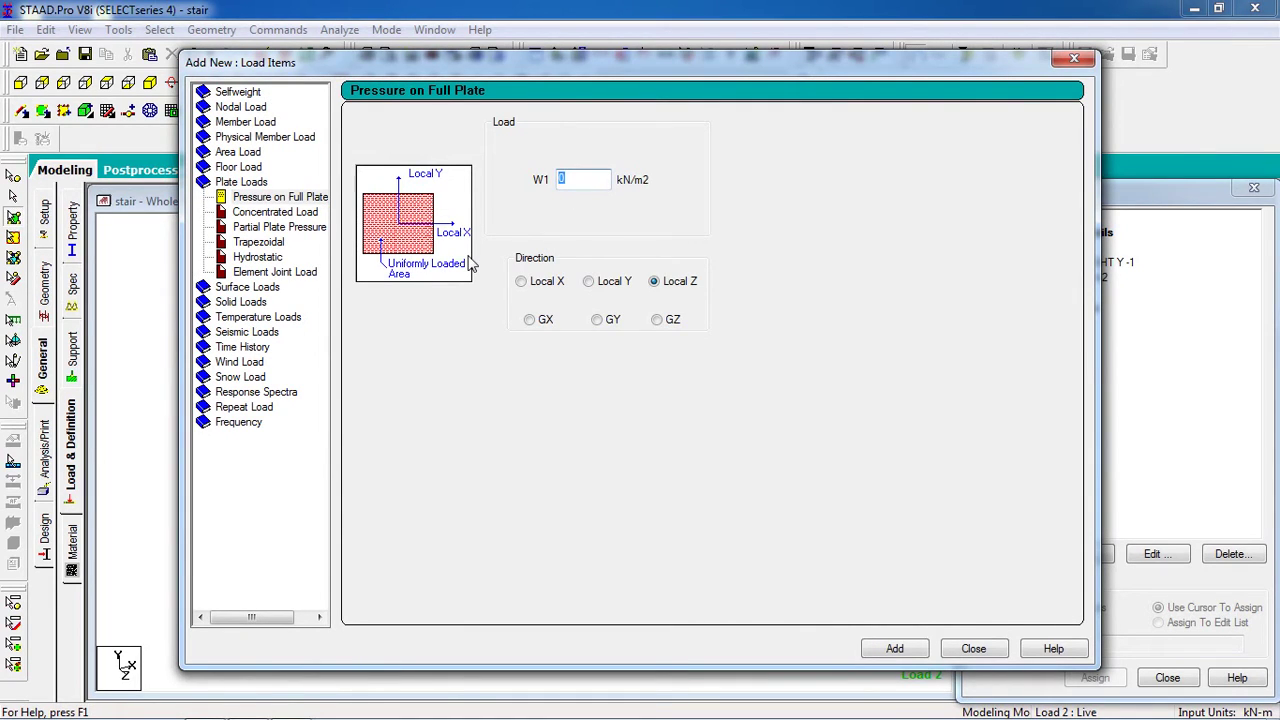
text(1)
click(896, 649)
click(952, 649)
Select all plates of the staircase and assign the Live case's 1 kN/m2 pressure load to them
click(1074, 309)
click(869, 238)
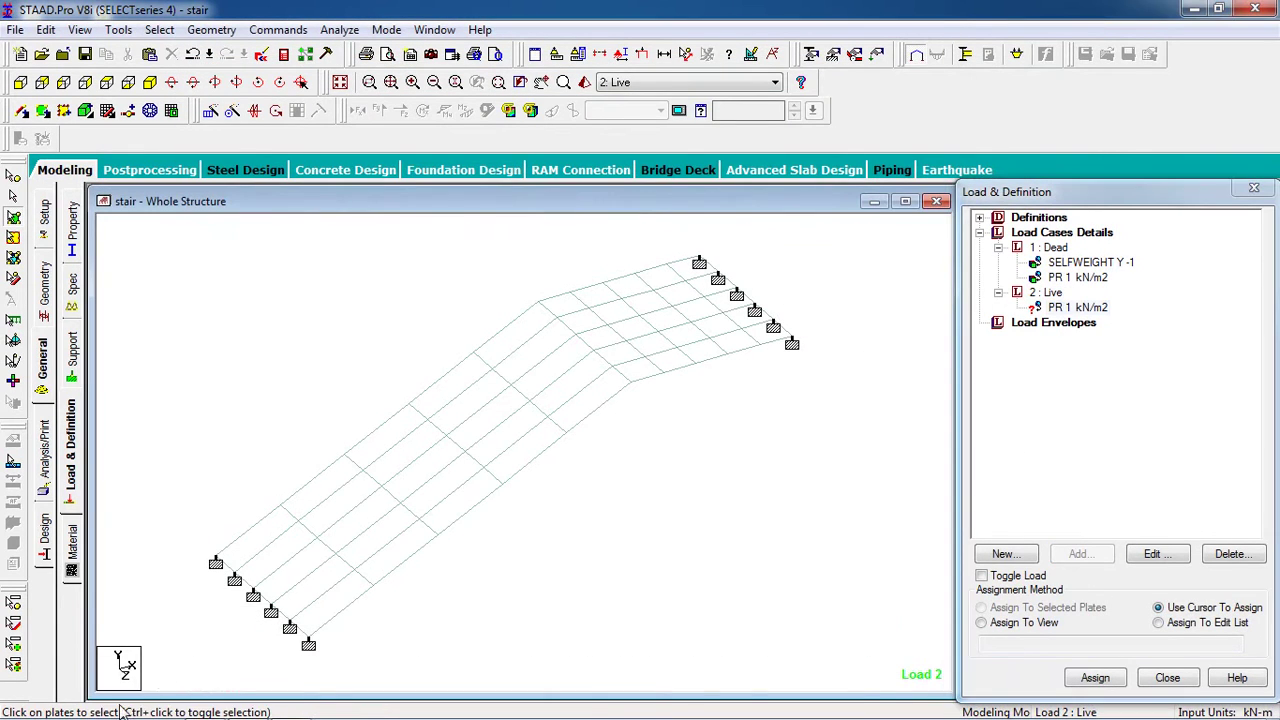
key(ctrl+a)
click(1080, 612)
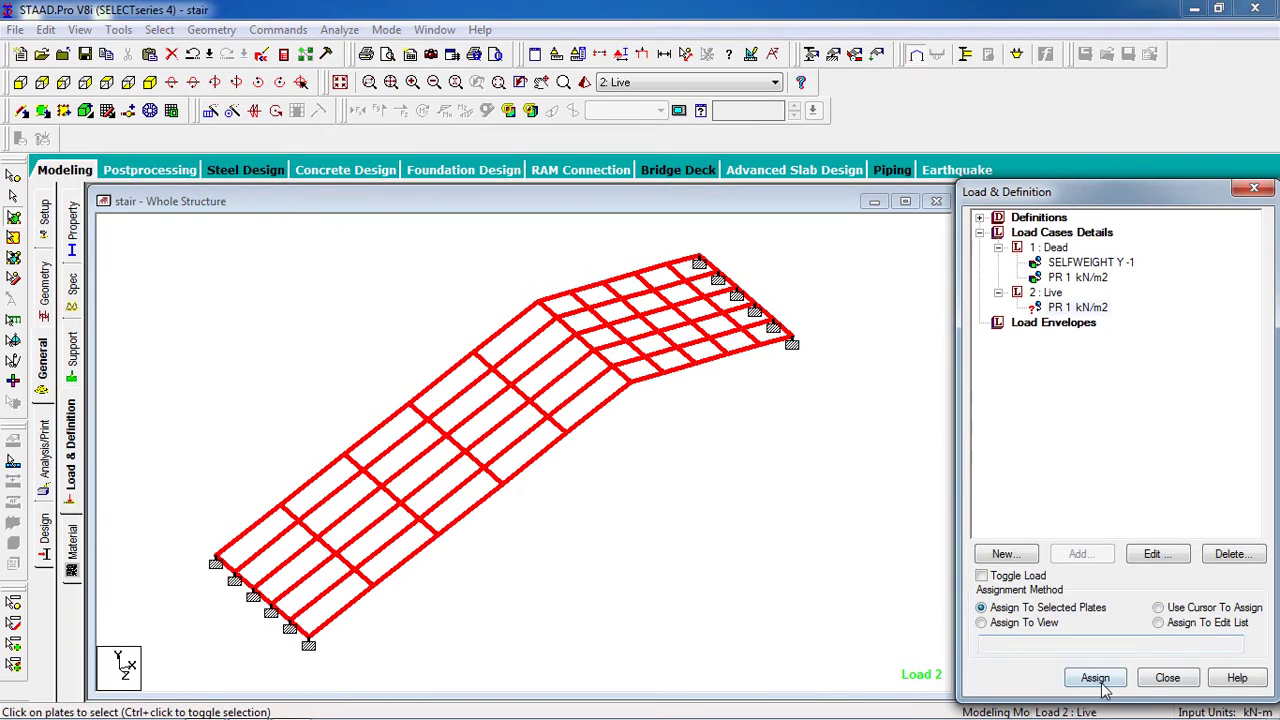
click(1095, 678)
click(1057, 488)
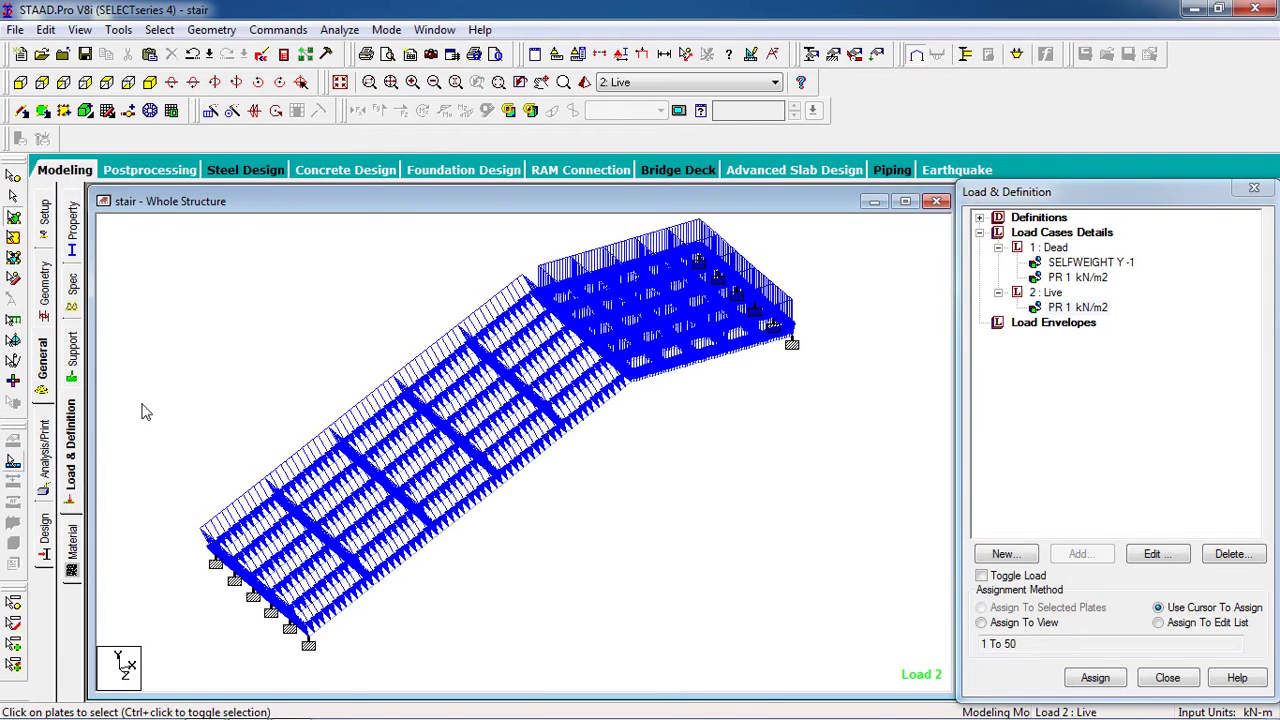
Add a Perform Analysis command to the model with the No Print option
click(278, 30)
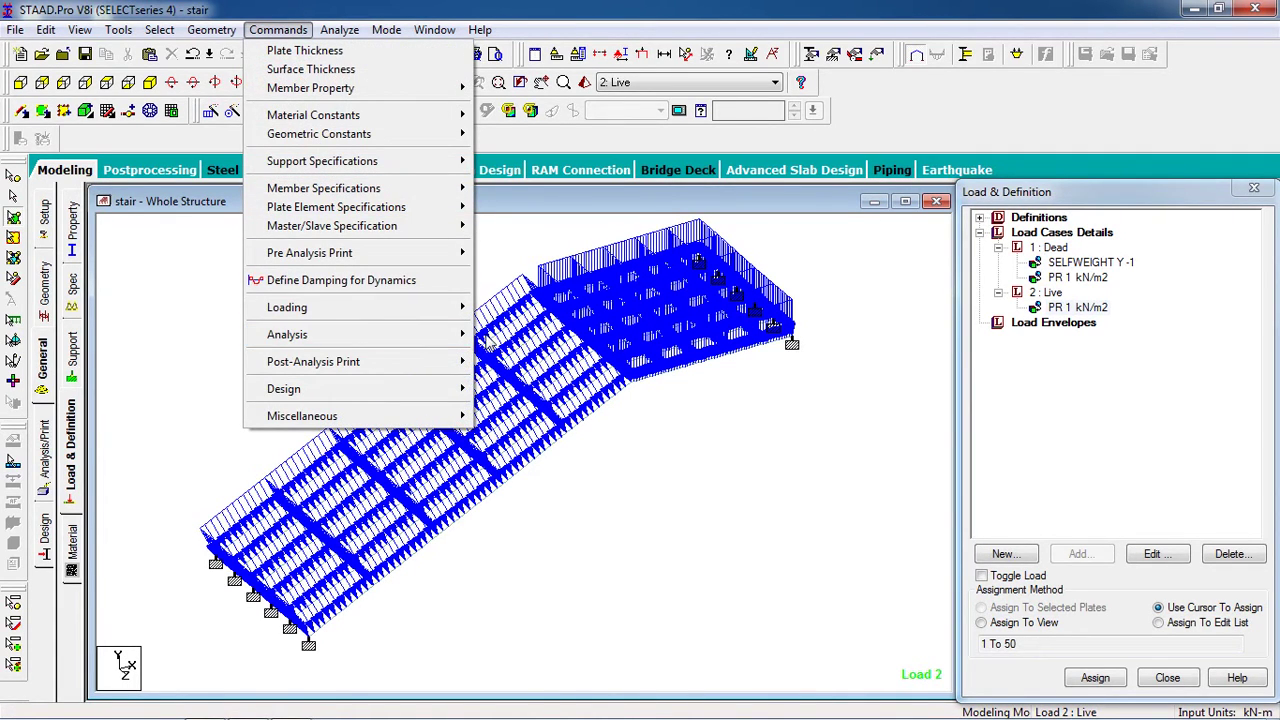
mouse_move(470, 342)
click(532, 335)
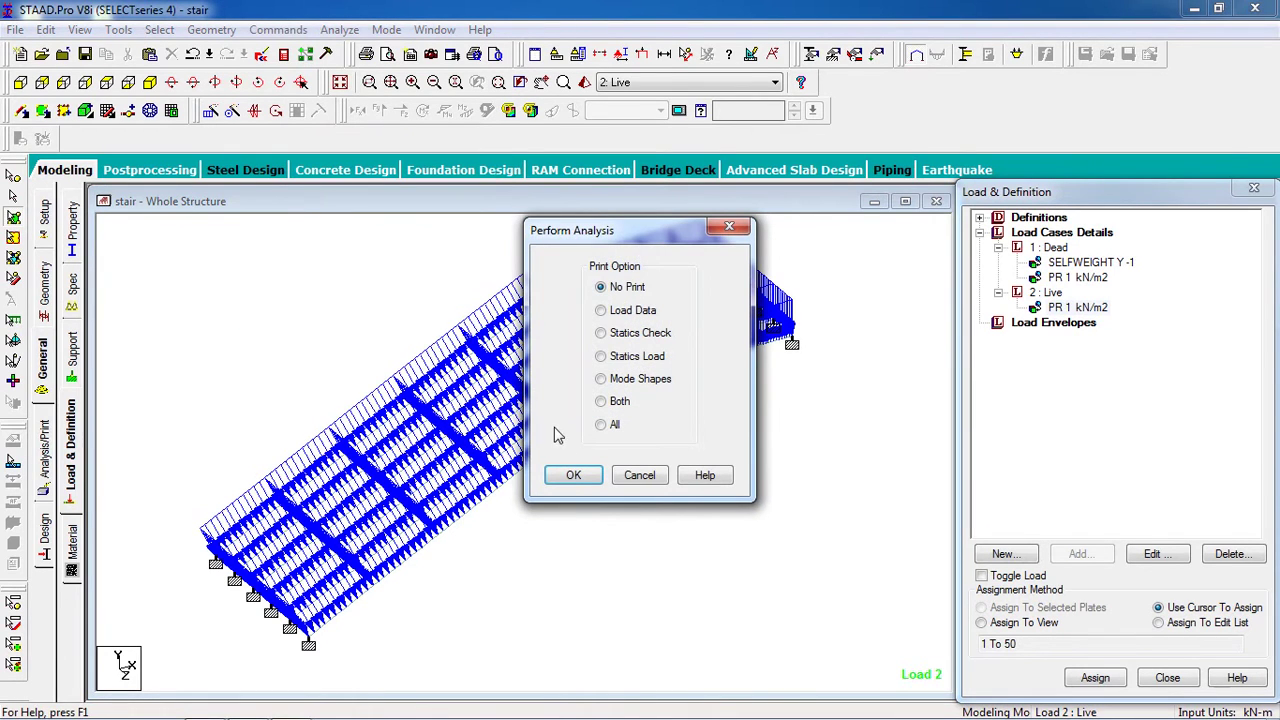
click(573, 476)
Save the modified structure, run the analysis and stay in modeling mode when it finishes
click(339, 30)
click(350, 52)
click(520, 394)
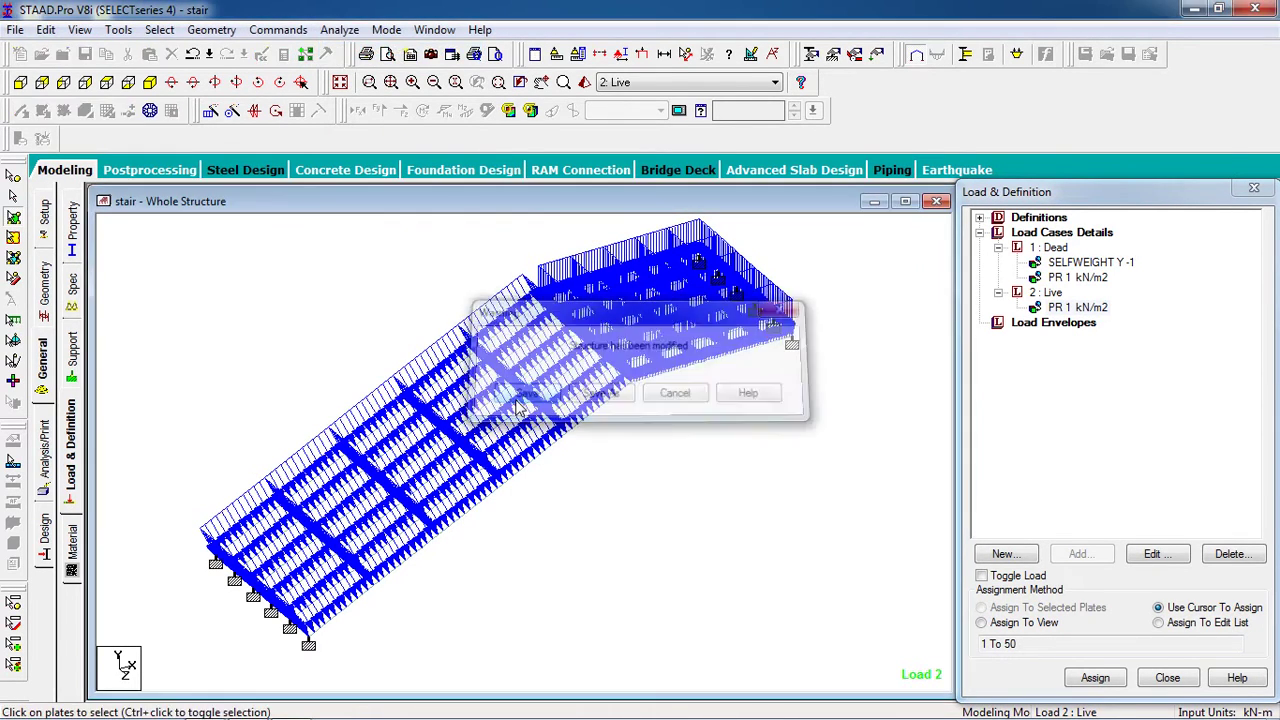
drag(559, 152, 616, 114)
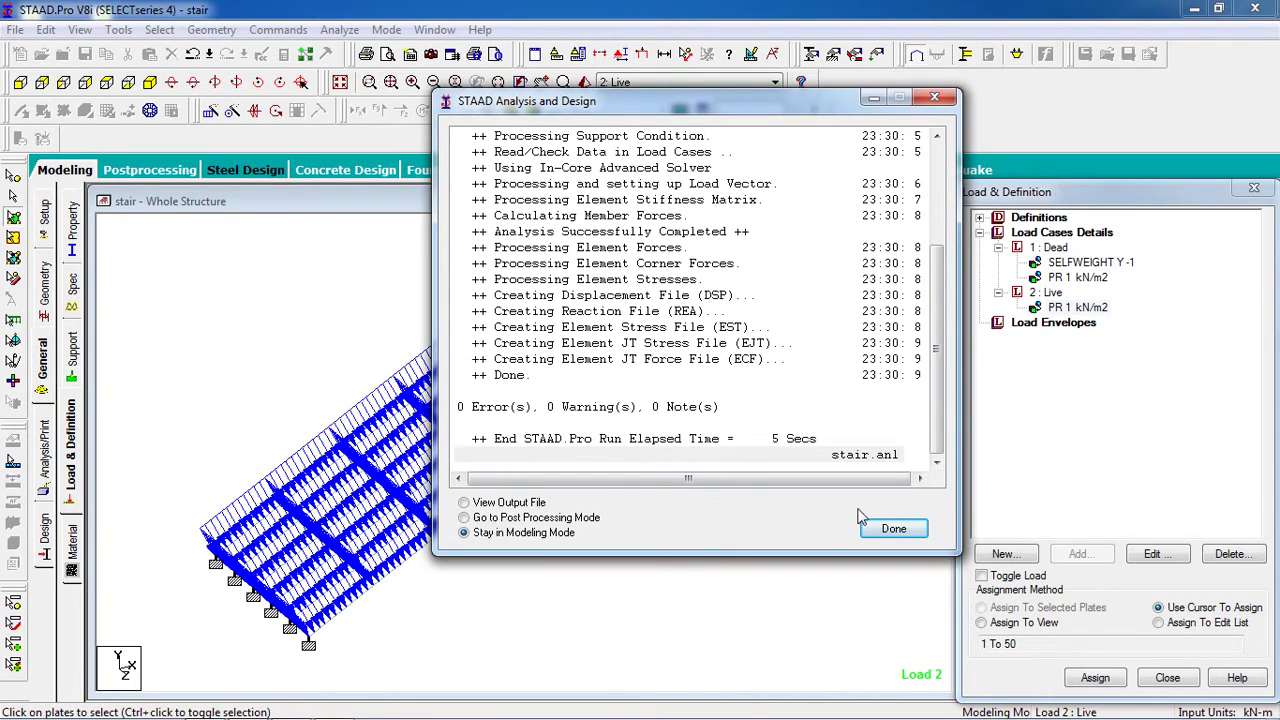
click(889, 530)
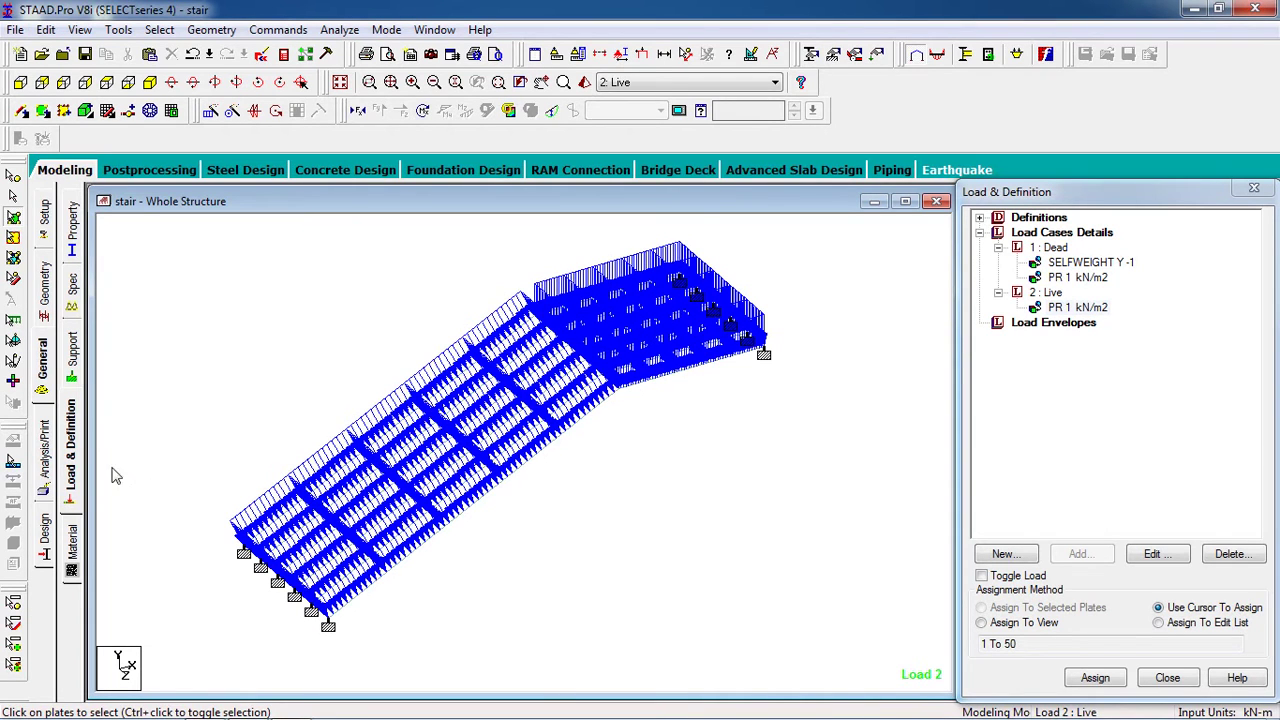
Start the concrete design setup for the whole structure and set the design code to BS 8007
click(45, 548)
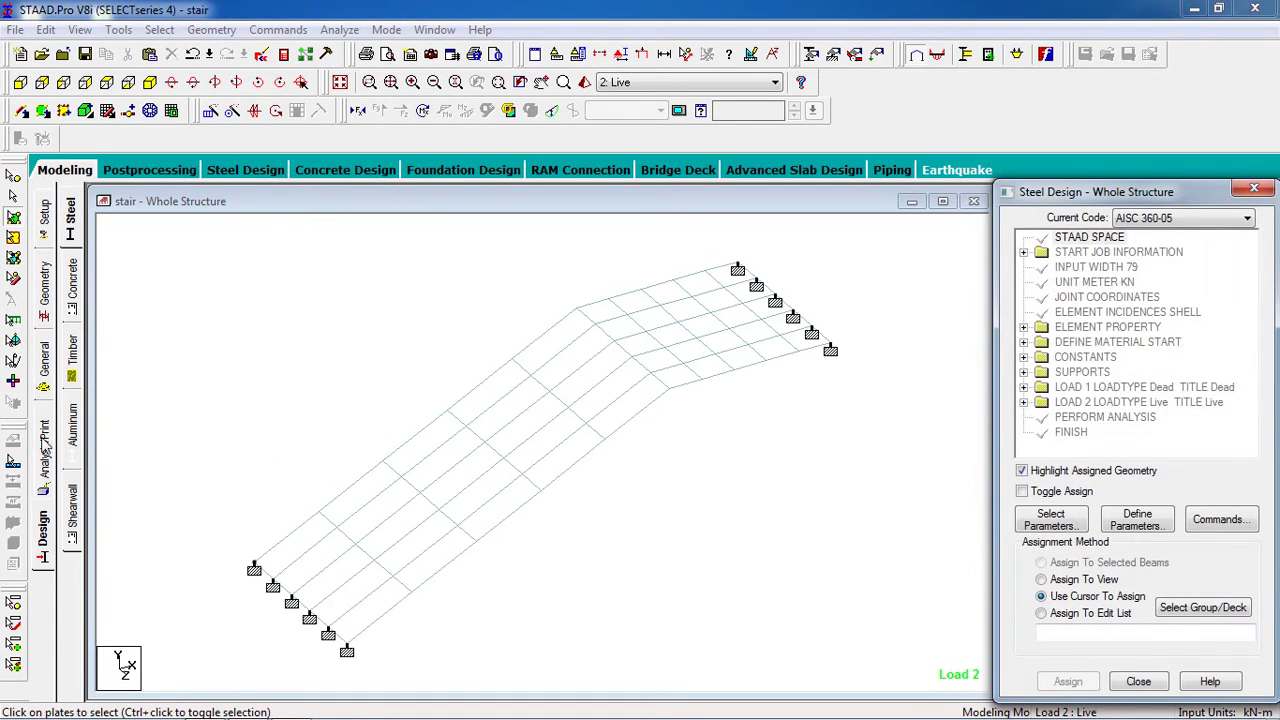
click(72, 288)
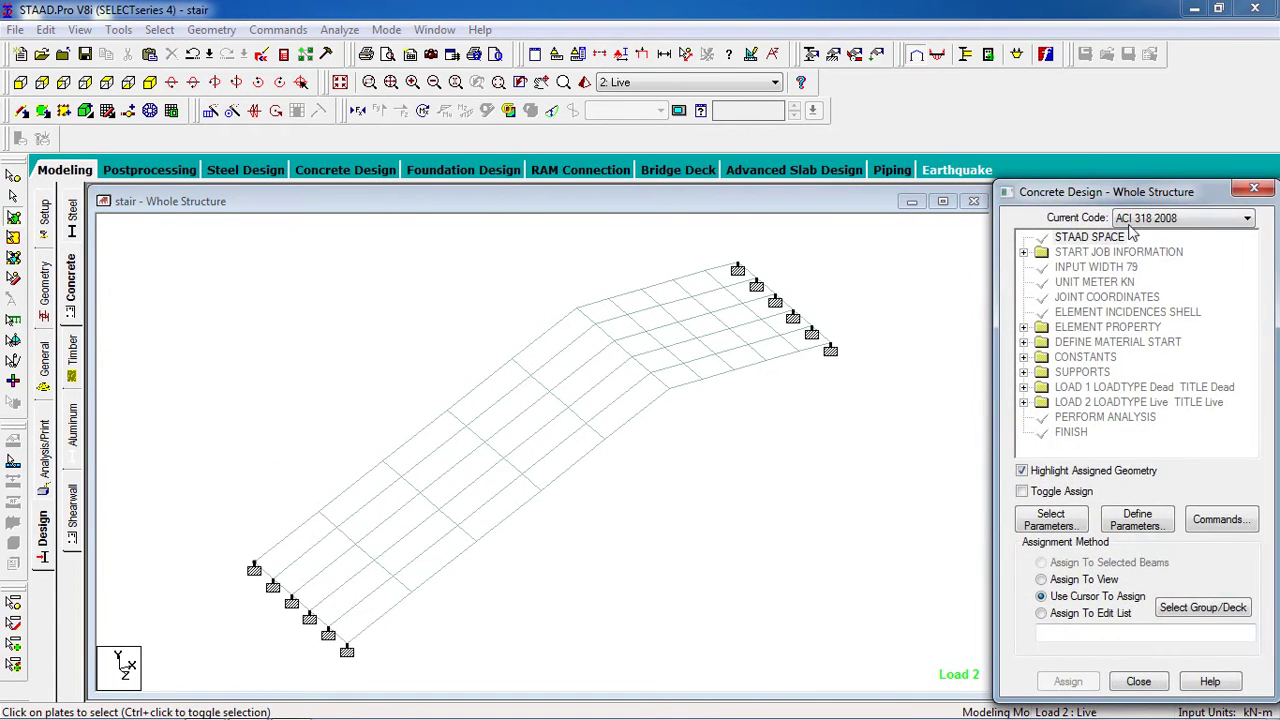
click(1145, 218)
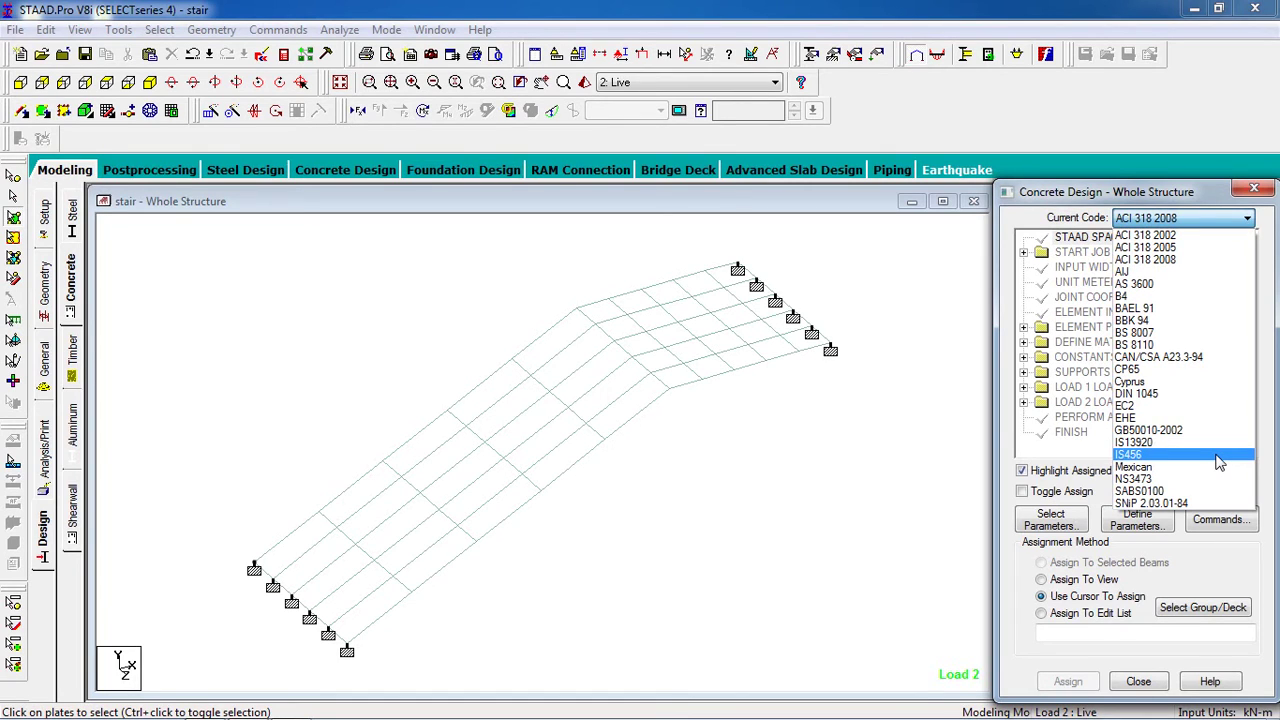
click(1212, 333)
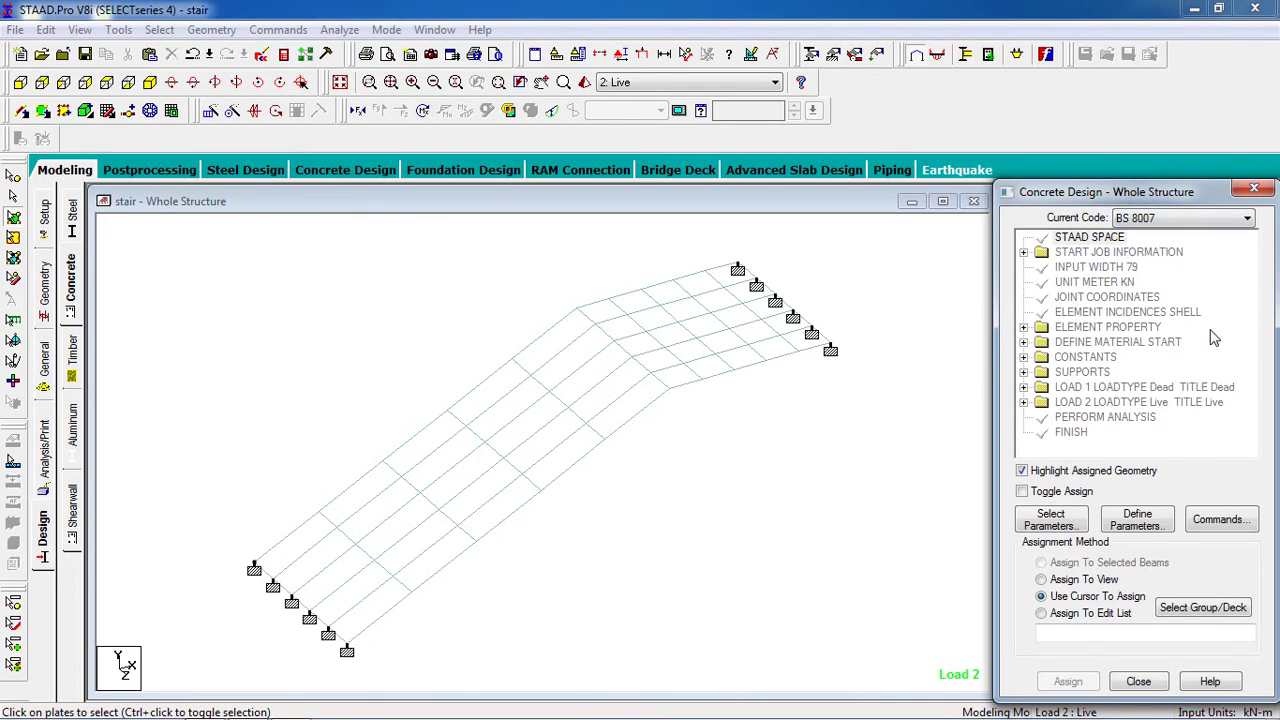
Select Clear, Fc and Fymain as the parameters for the BS 8007 concrete design
click(1063, 520)
click(1025, 480)
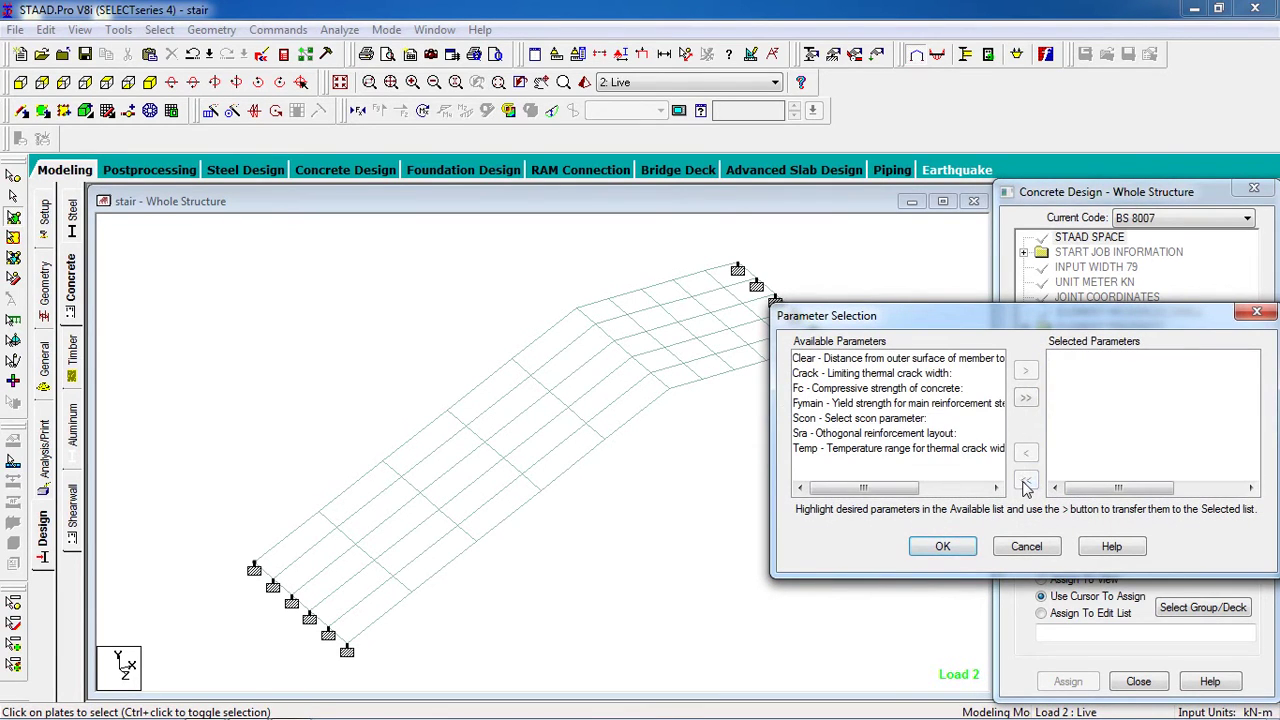
click(880, 358)
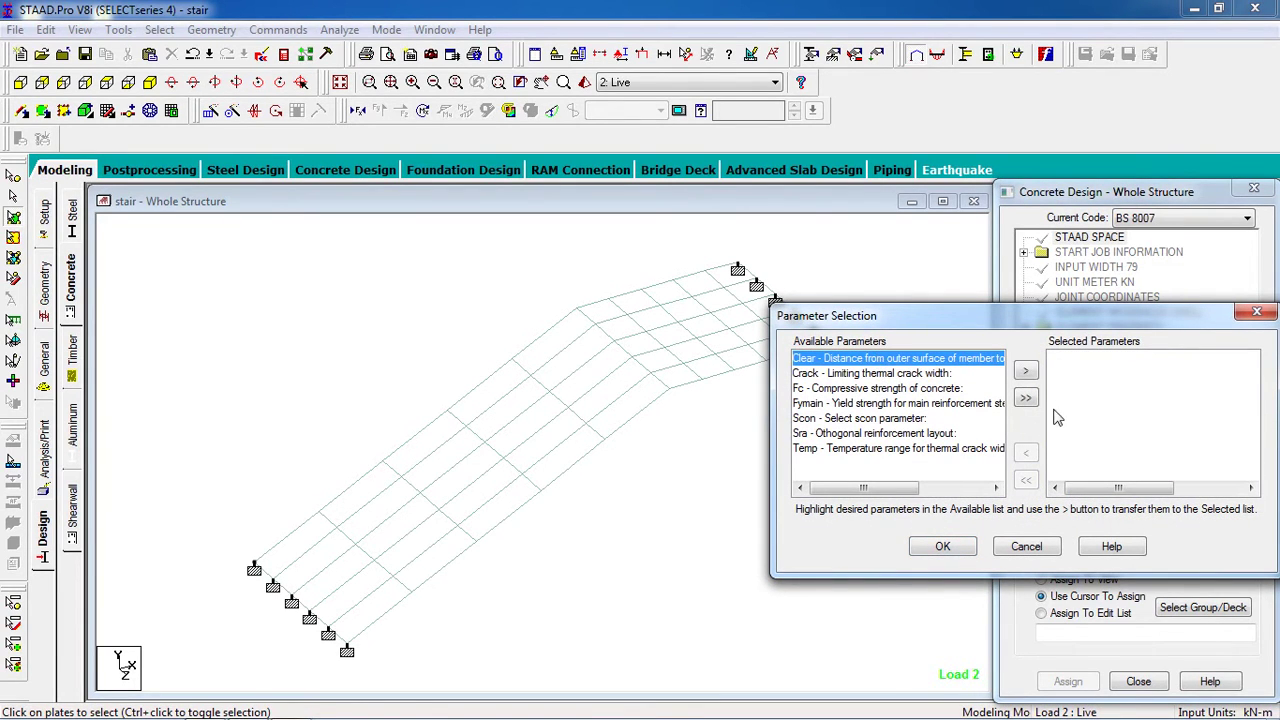
click(1025, 370)
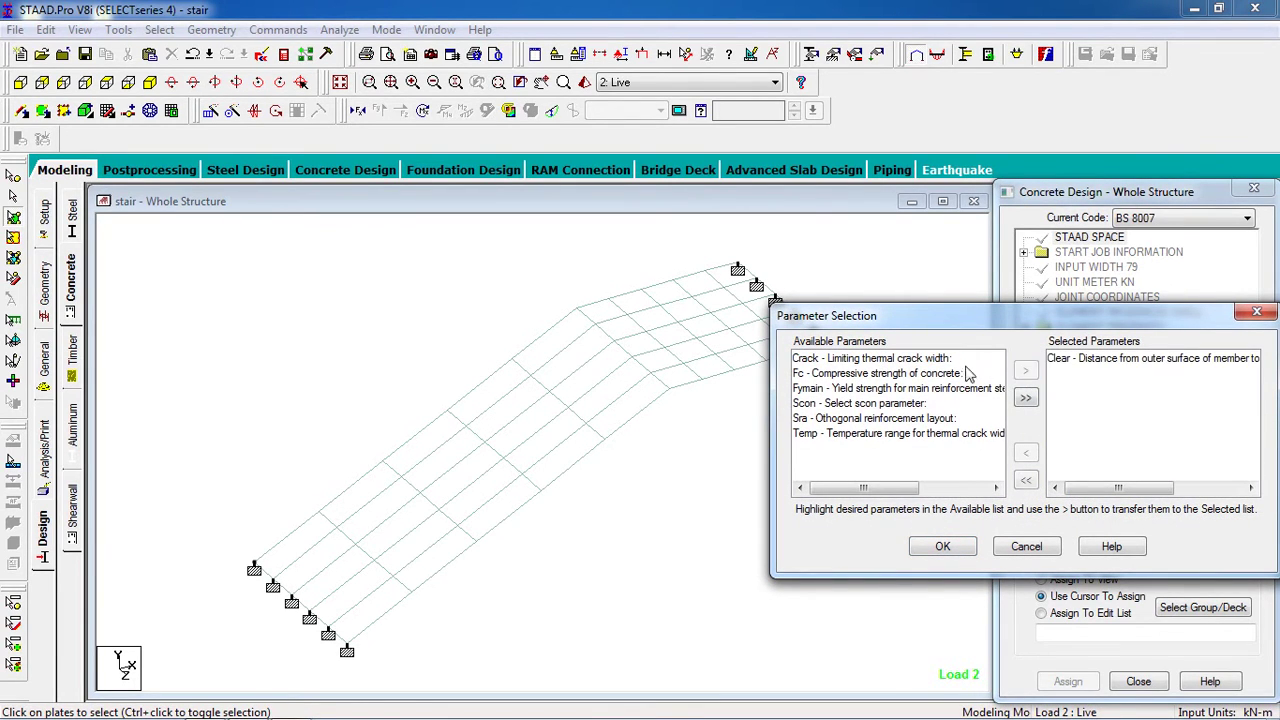
click(1141, 360)
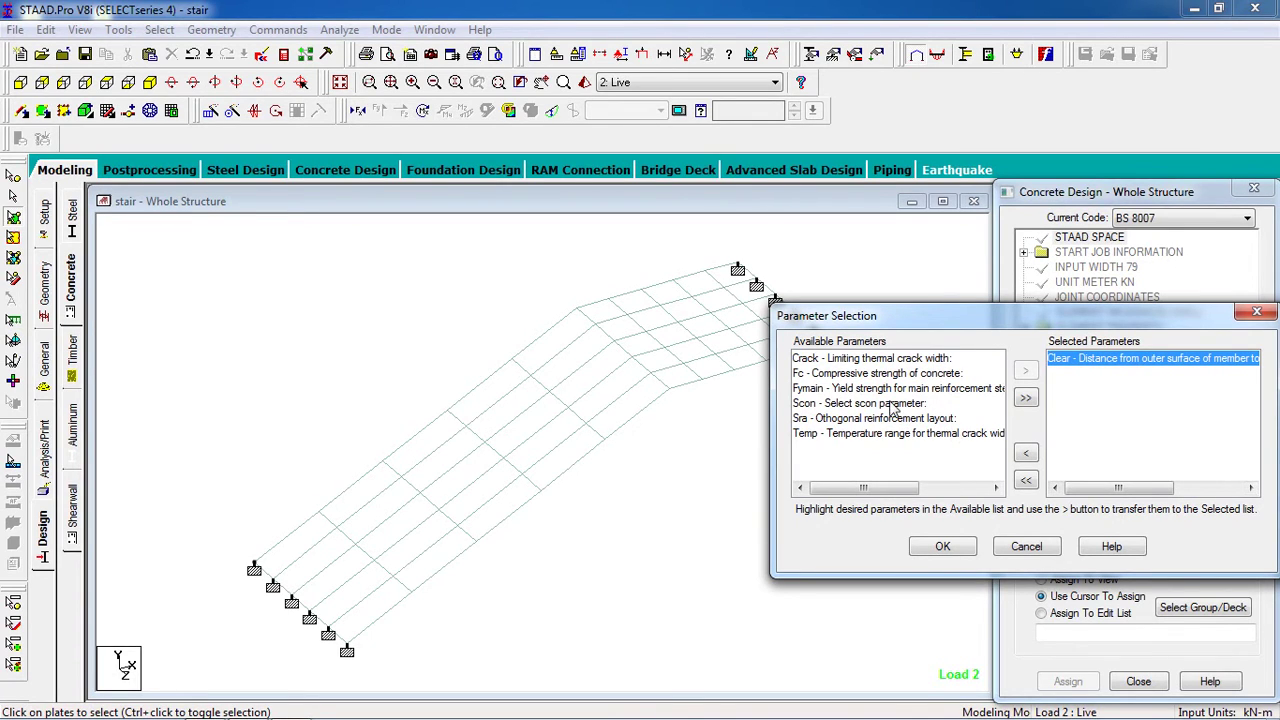
click(828, 374)
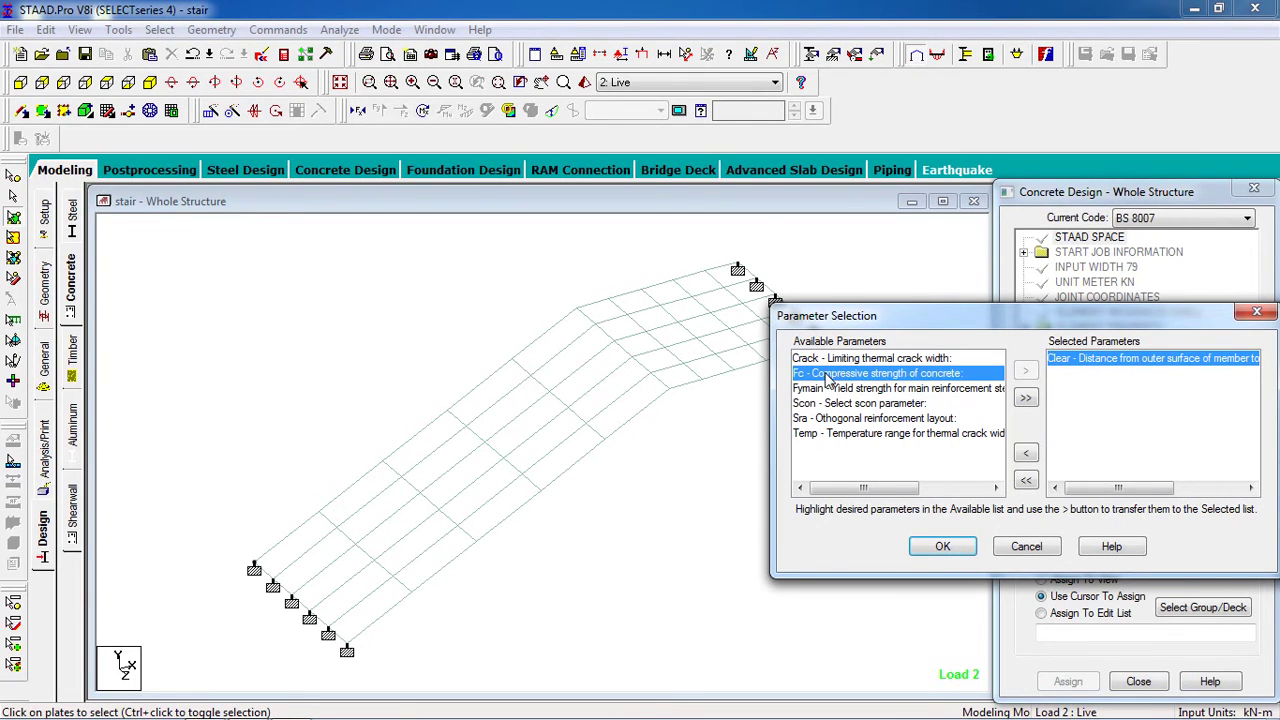
click(1025, 370)
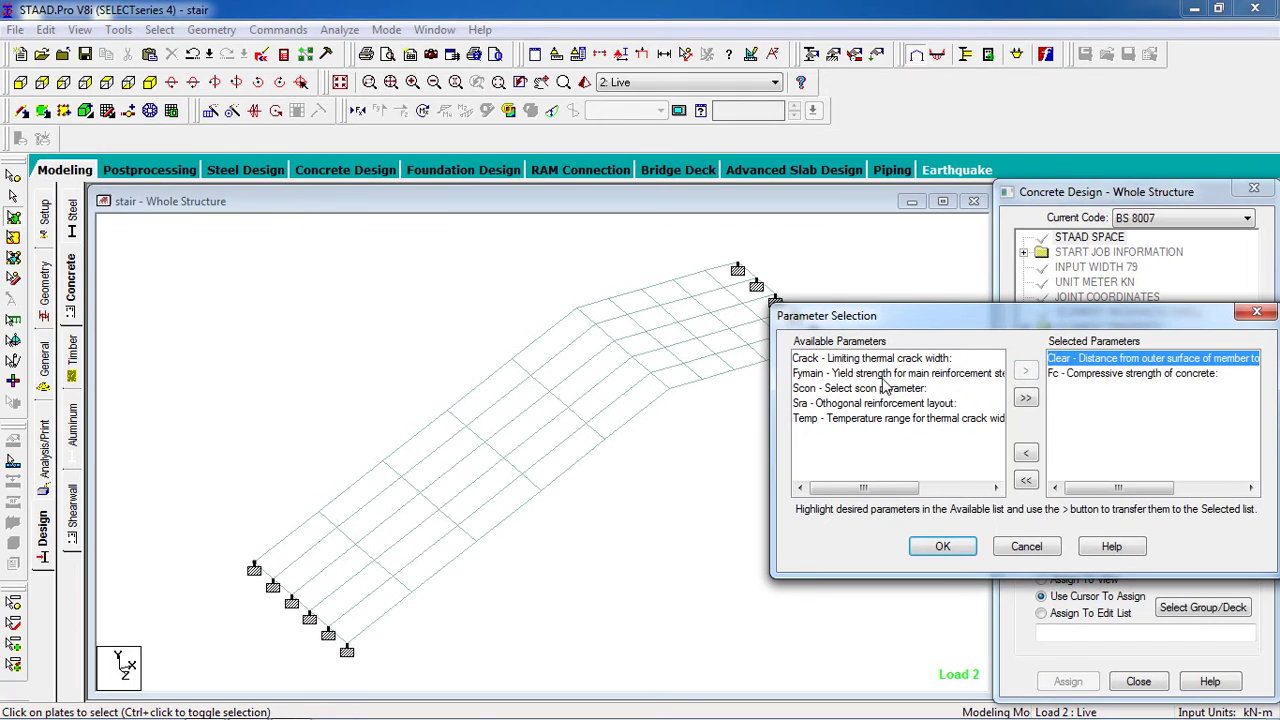
click(885, 374)
click(1025, 371)
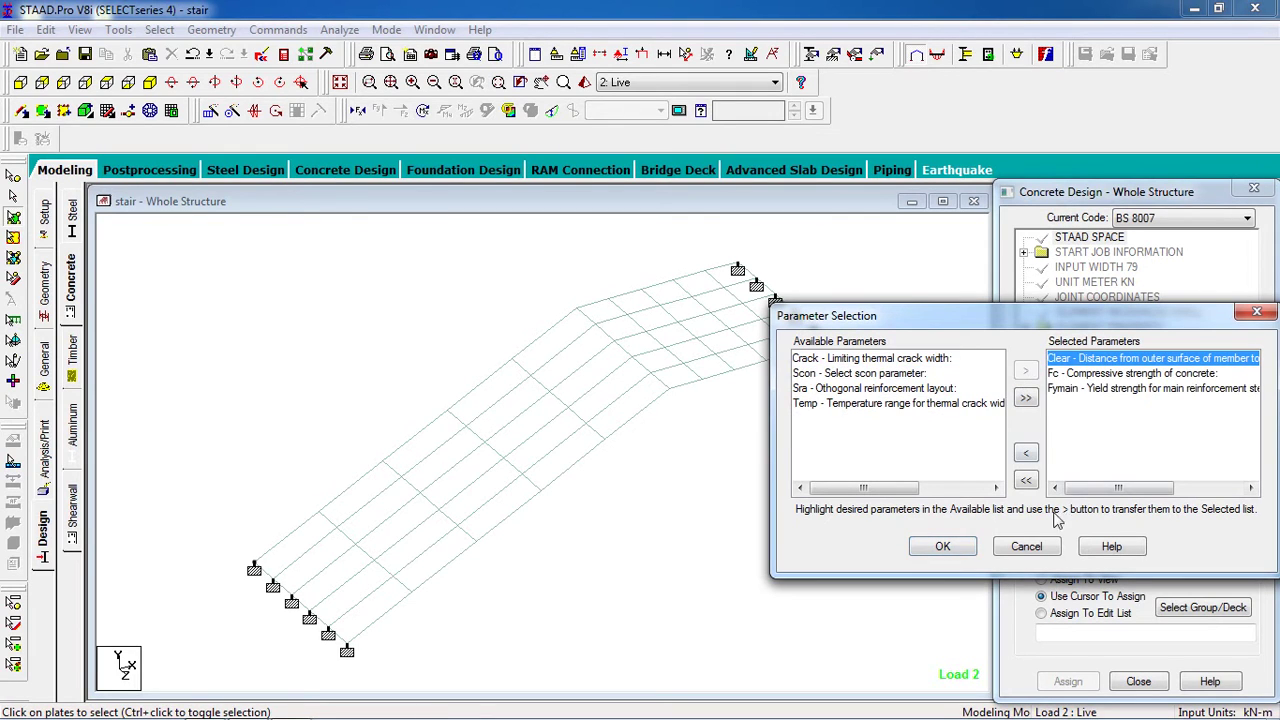
click(942, 546)
Define and add the CLEAR parameter as 0.025 m and the concrete compressive strength FC as 20000 kN/m2
click(1150, 520)
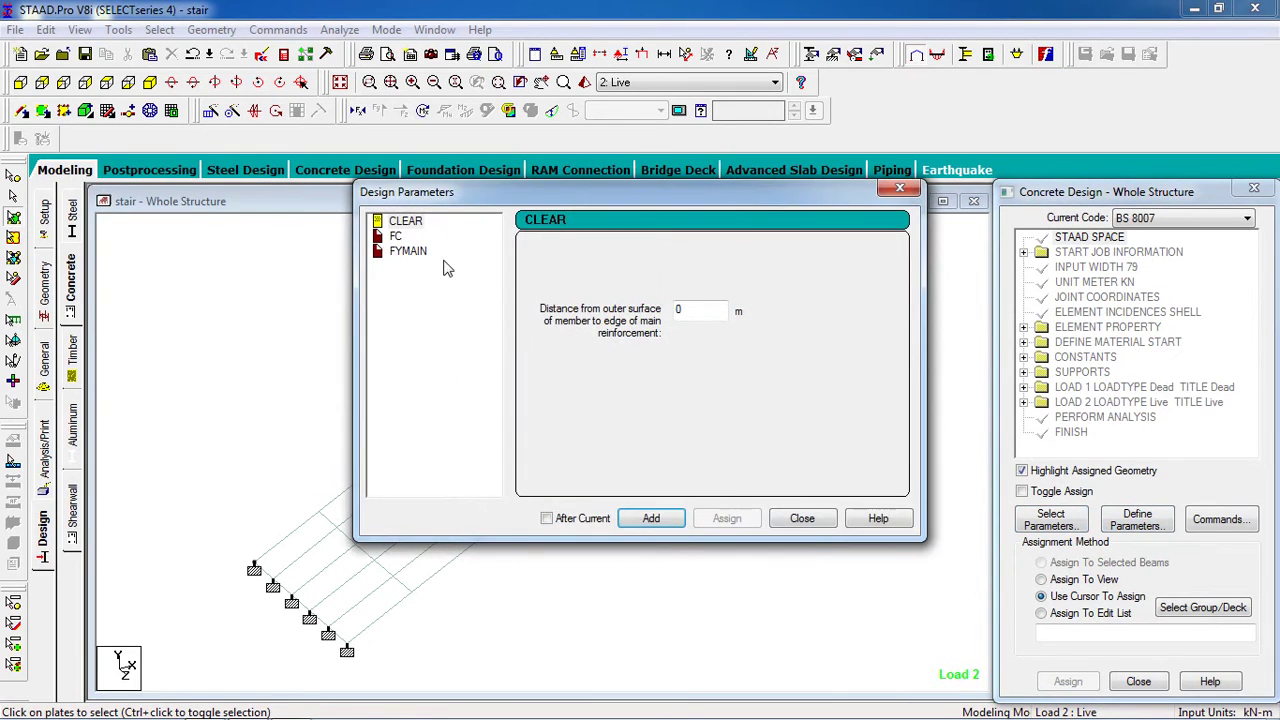
double_click(690, 311)
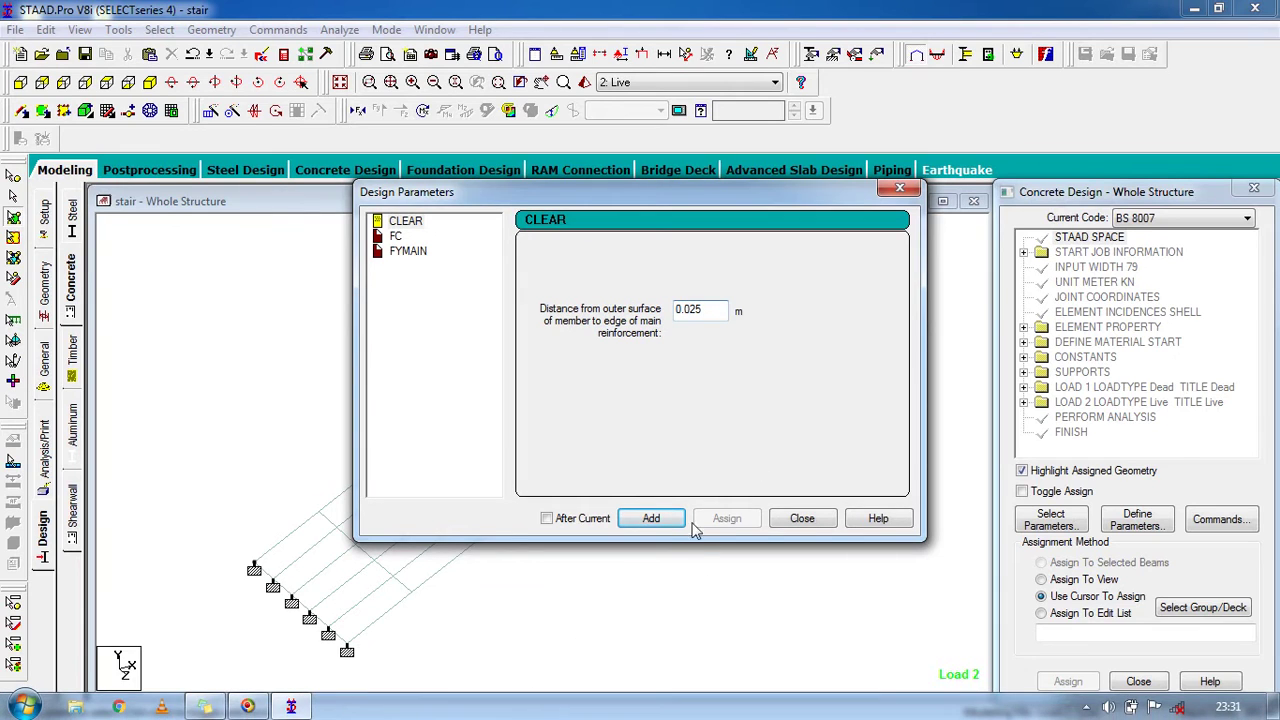
click(651, 518)
click(383, 235)
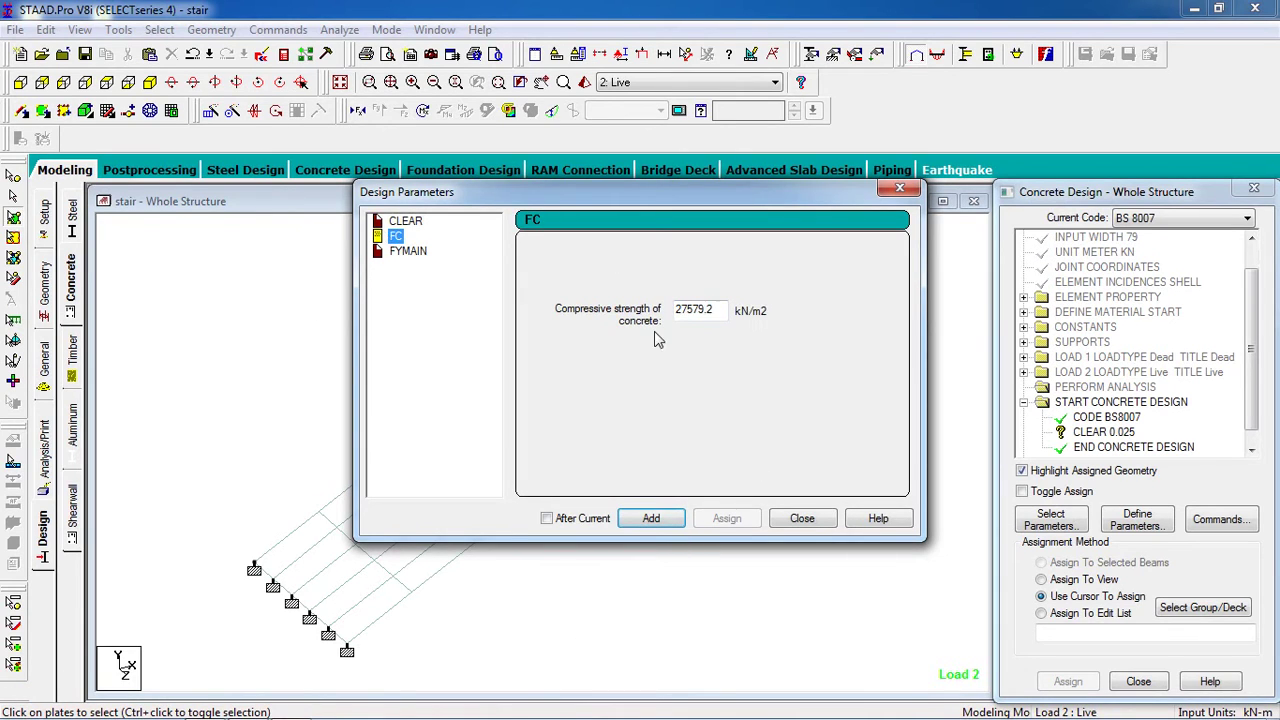
double_click(715, 312)
text(20000)
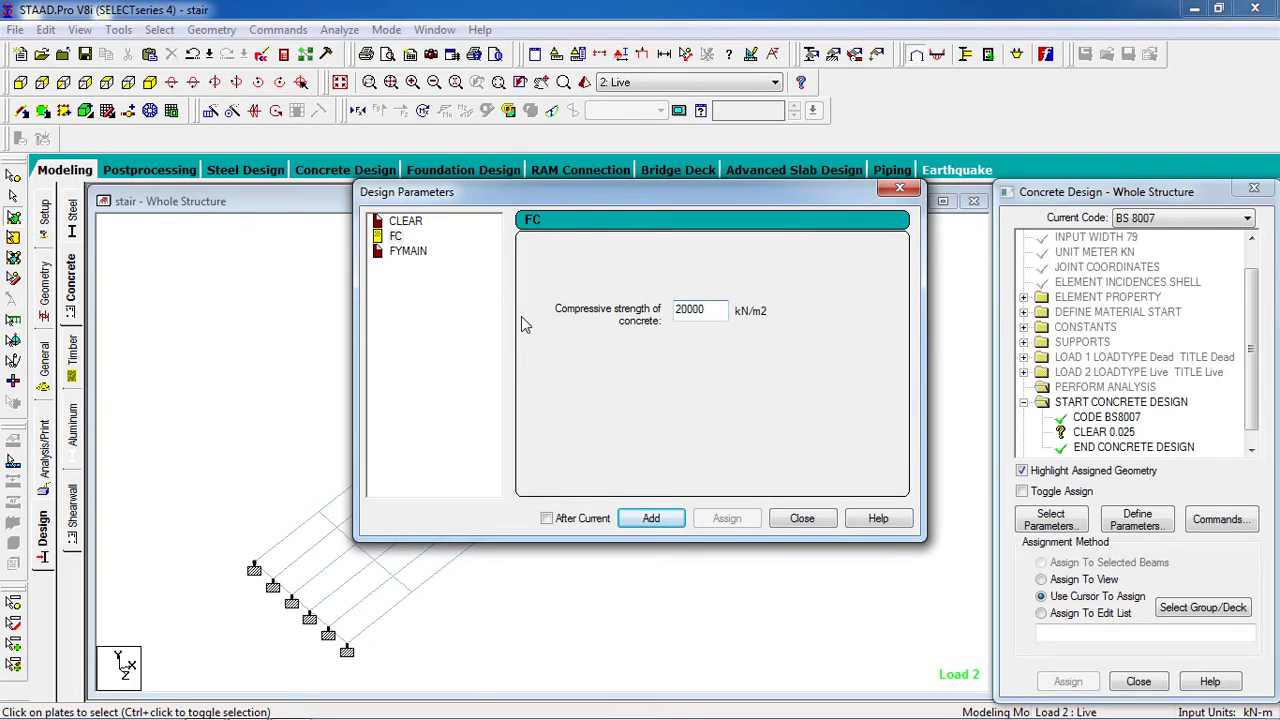
click(652, 518)
Define and add the main reinforcement yield strength FYMAIN as 415000 kN/m2
click(418, 252)
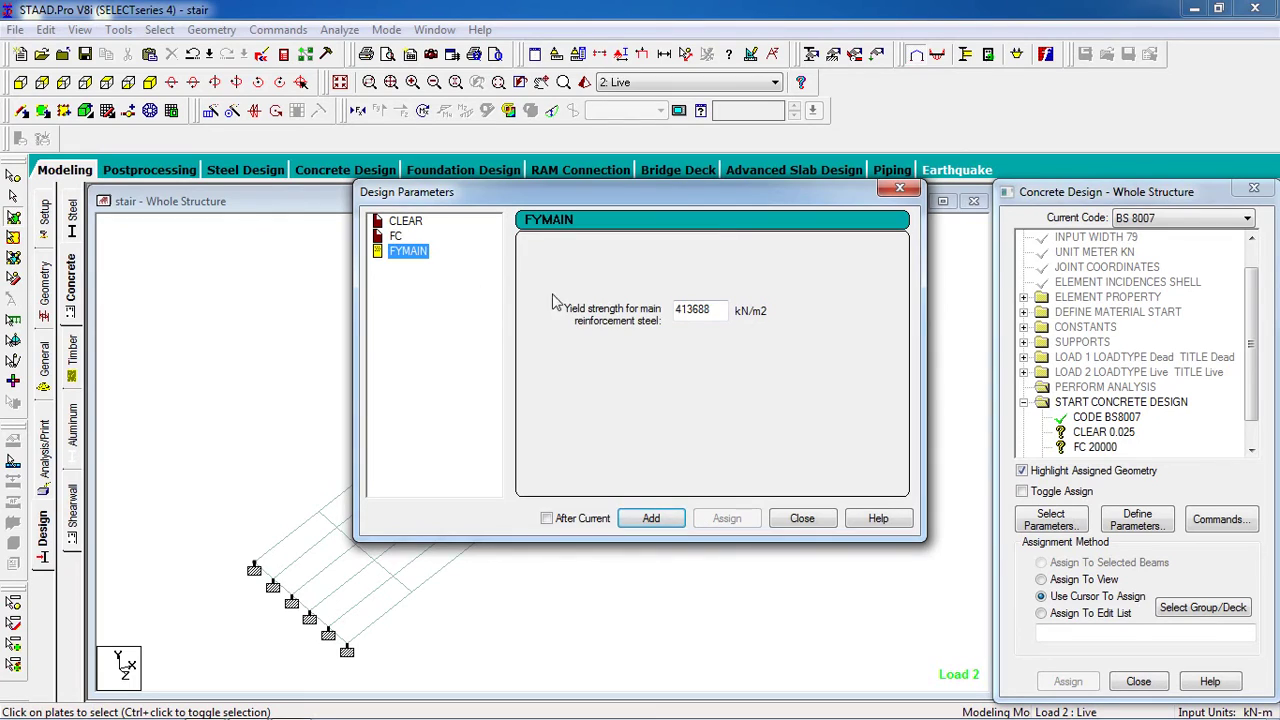
drag(730, 312, 596, 316)
text(41500)
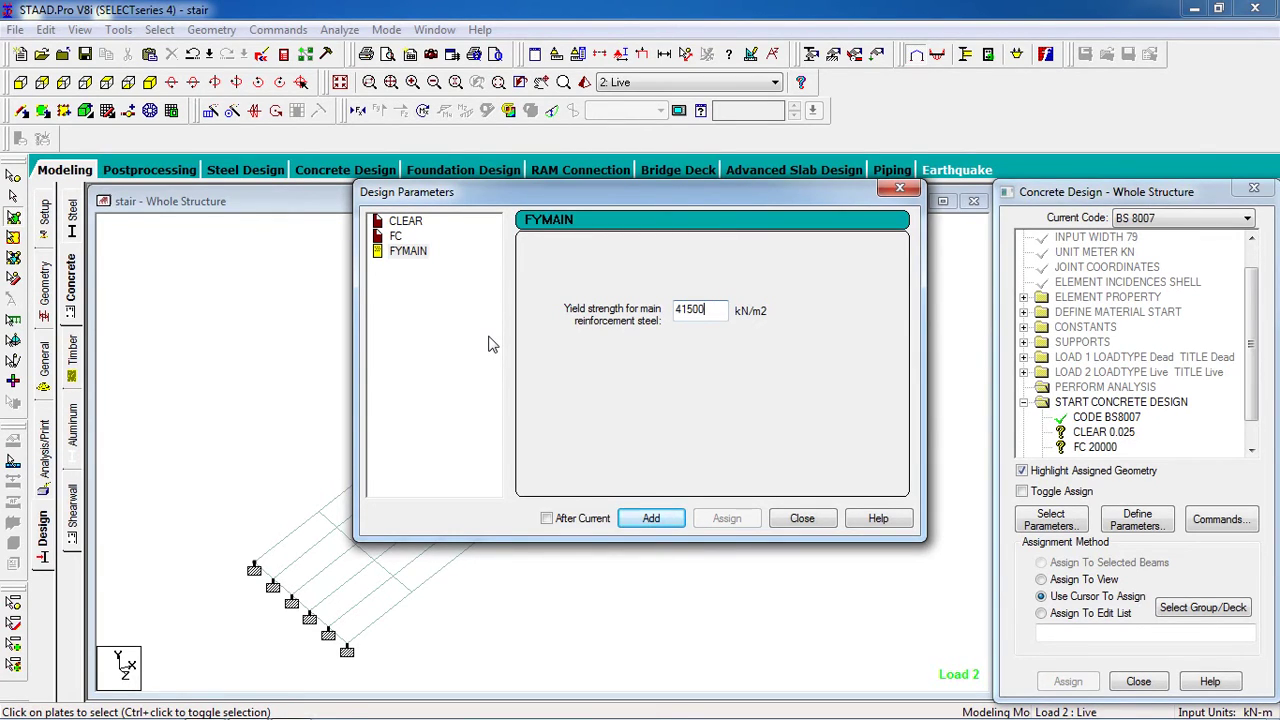
click(665, 520)
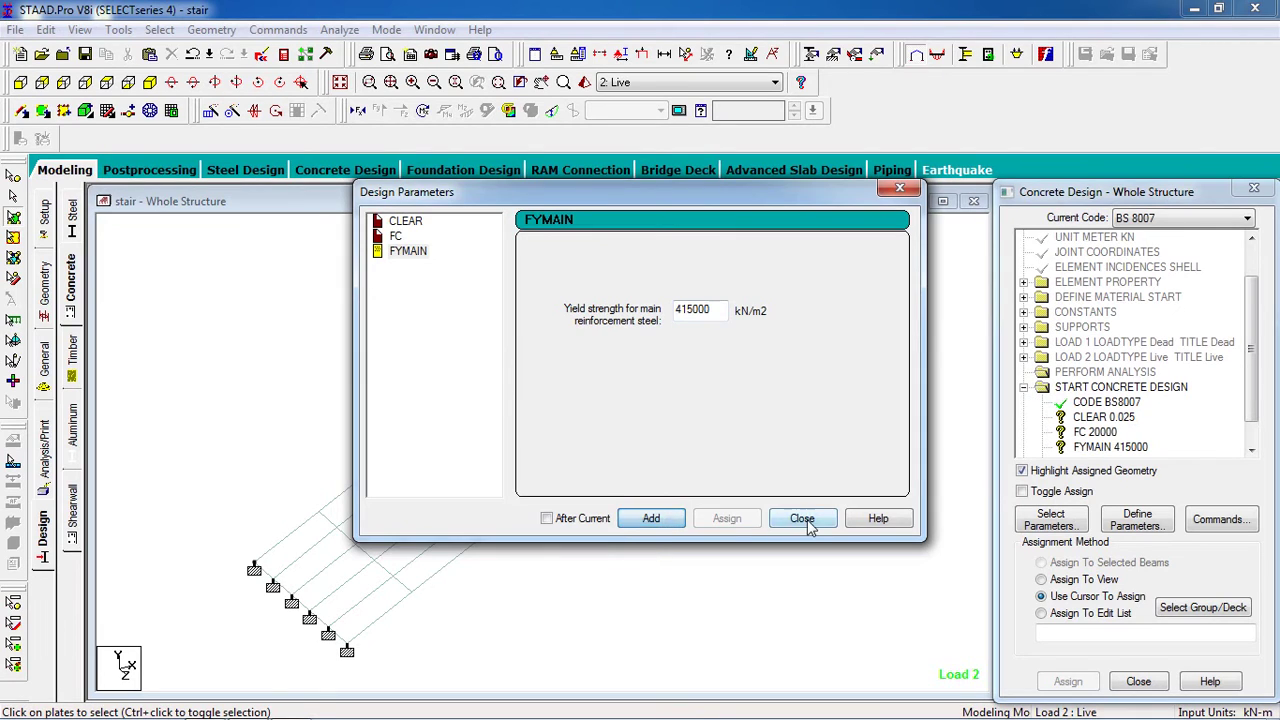
click(806, 520)
Assign the CLEAR 0.025 parameter to all staircase plates in the view
click(1115, 418)
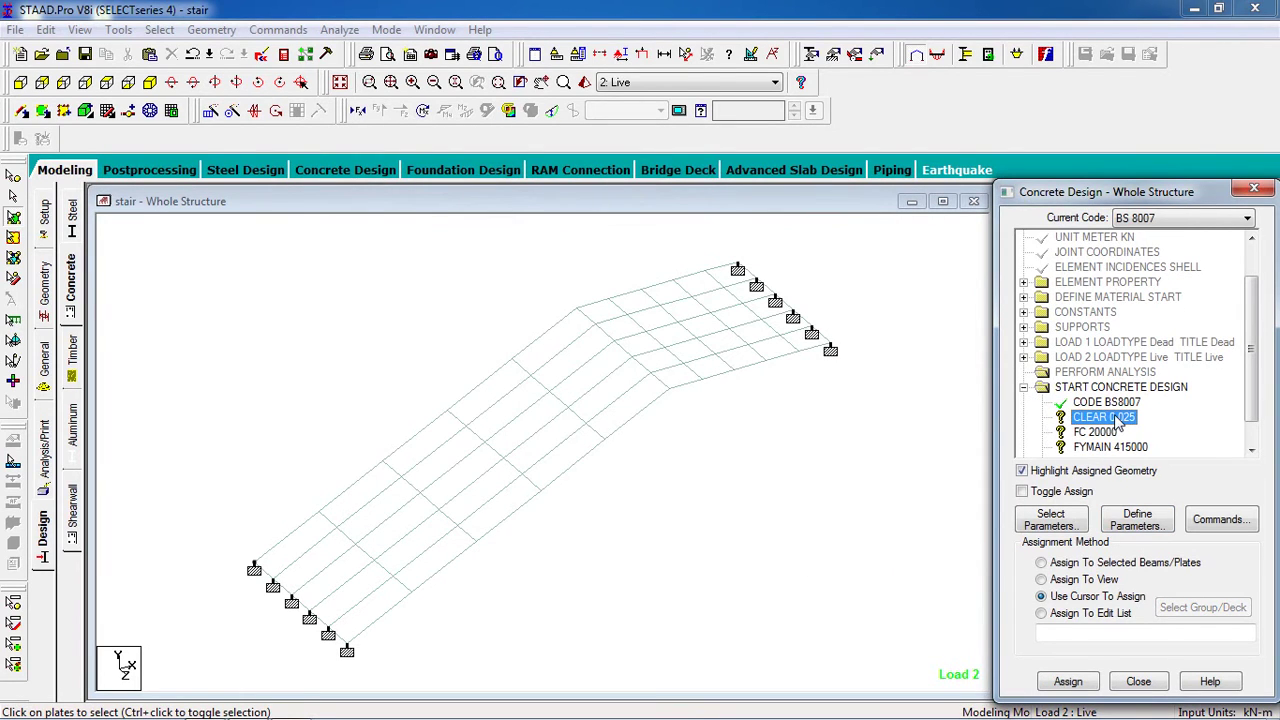
click(1093, 580)
click(1068, 683)
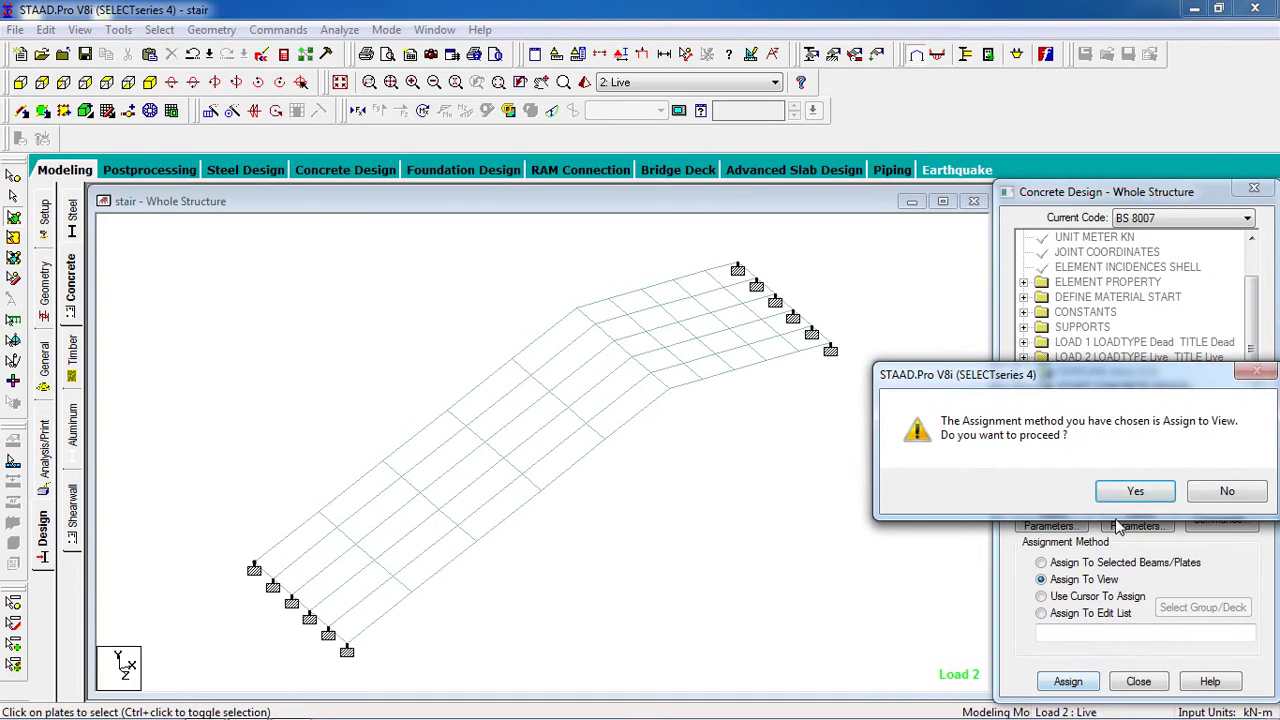
click(1137, 491)
Assign the FC 20000 and FYMAIN 415000 parameters to all staircase plates in the view
click(1107, 447)
click(1097, 432)
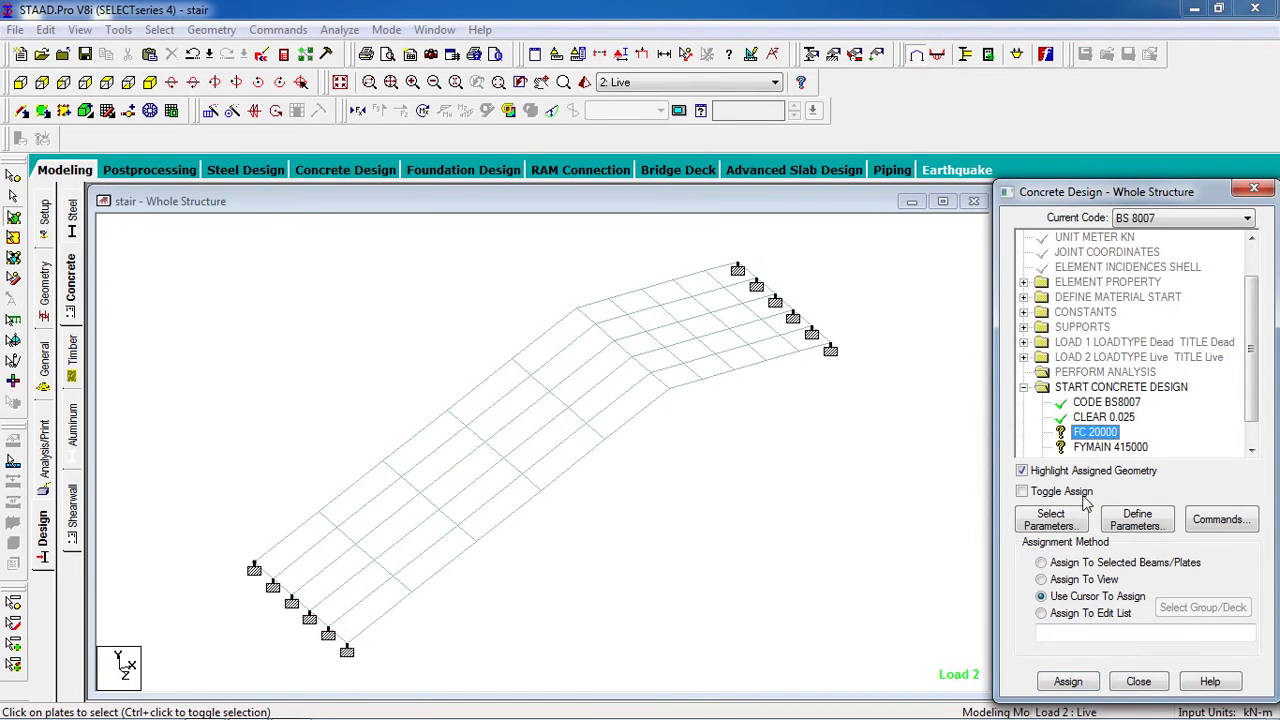
click(1084, 580)
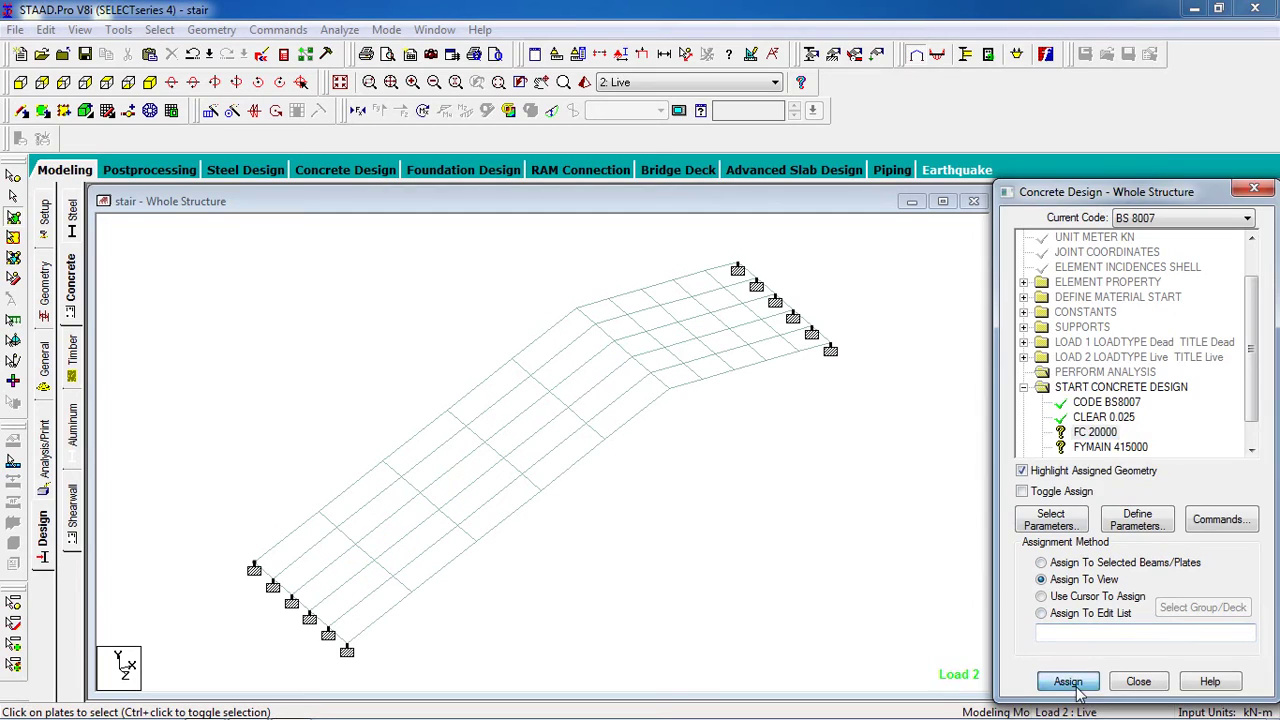
click(1068, 683)
click(1137, 491)
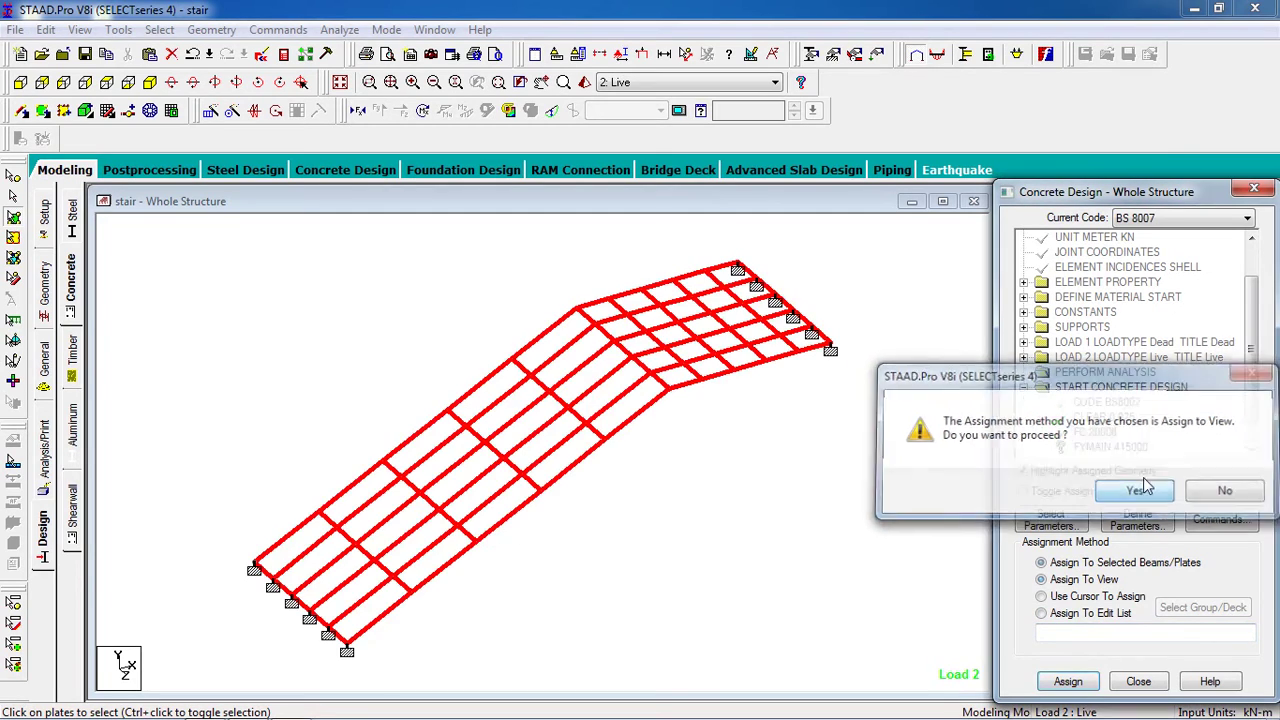
click(1060, 580)
click(1068, 682)
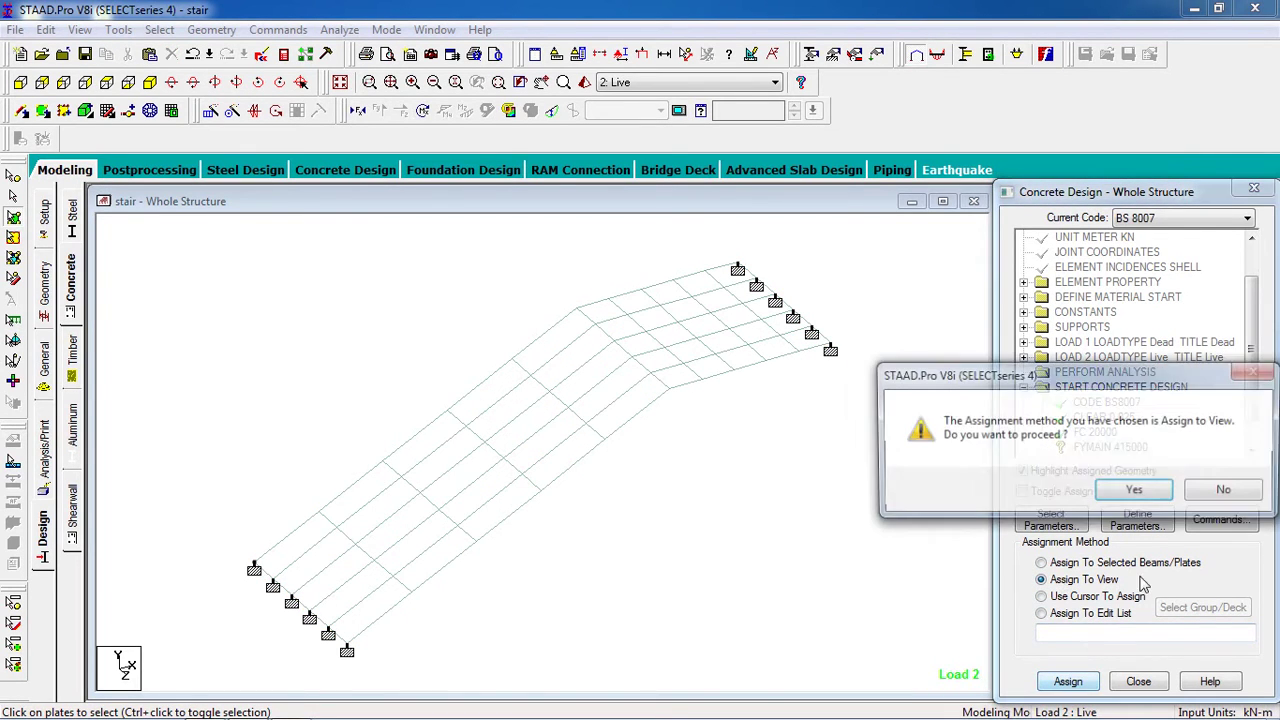
click(1135, 496)
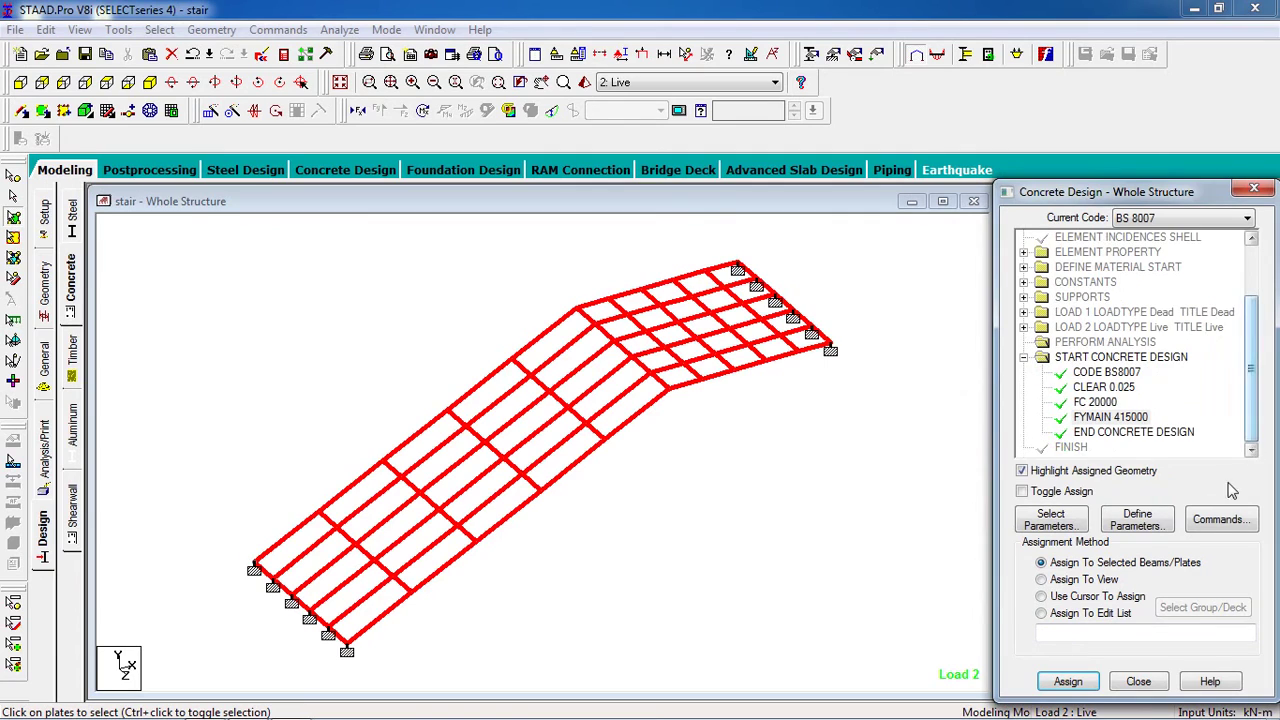
Add the Design Slab/Element command to the concrete design
click(1219, 522)
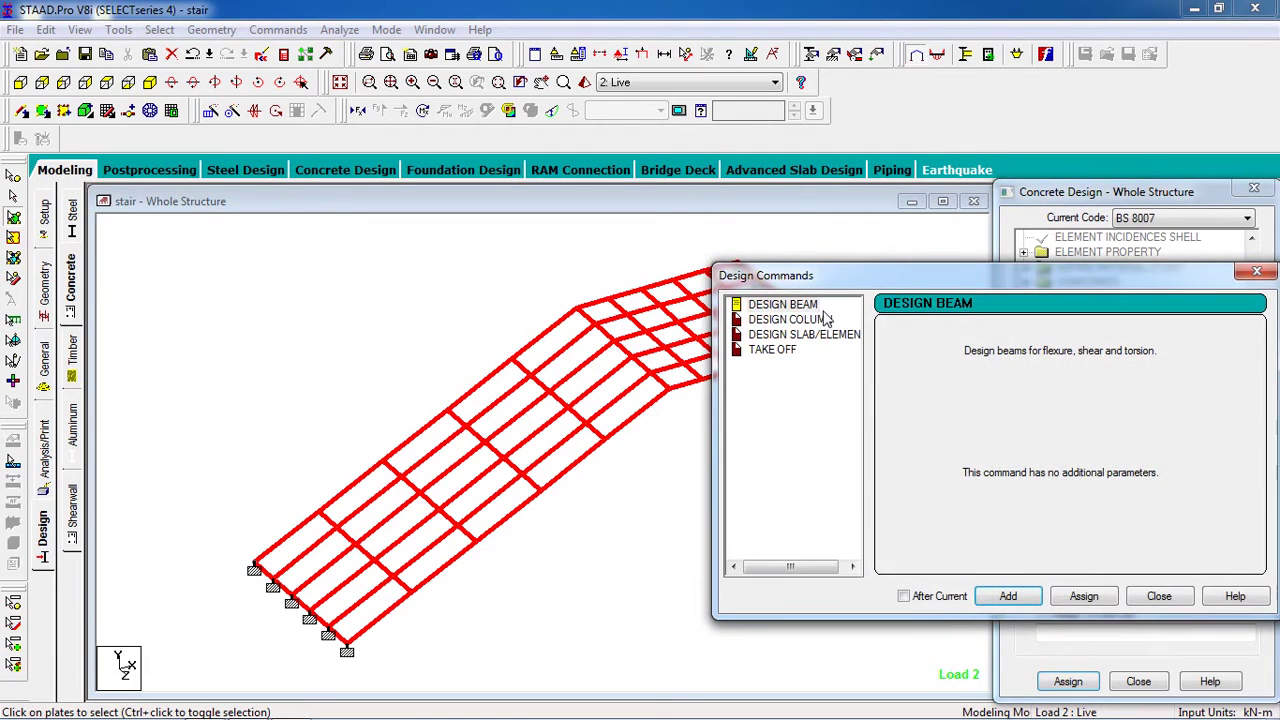
click(779, 336)
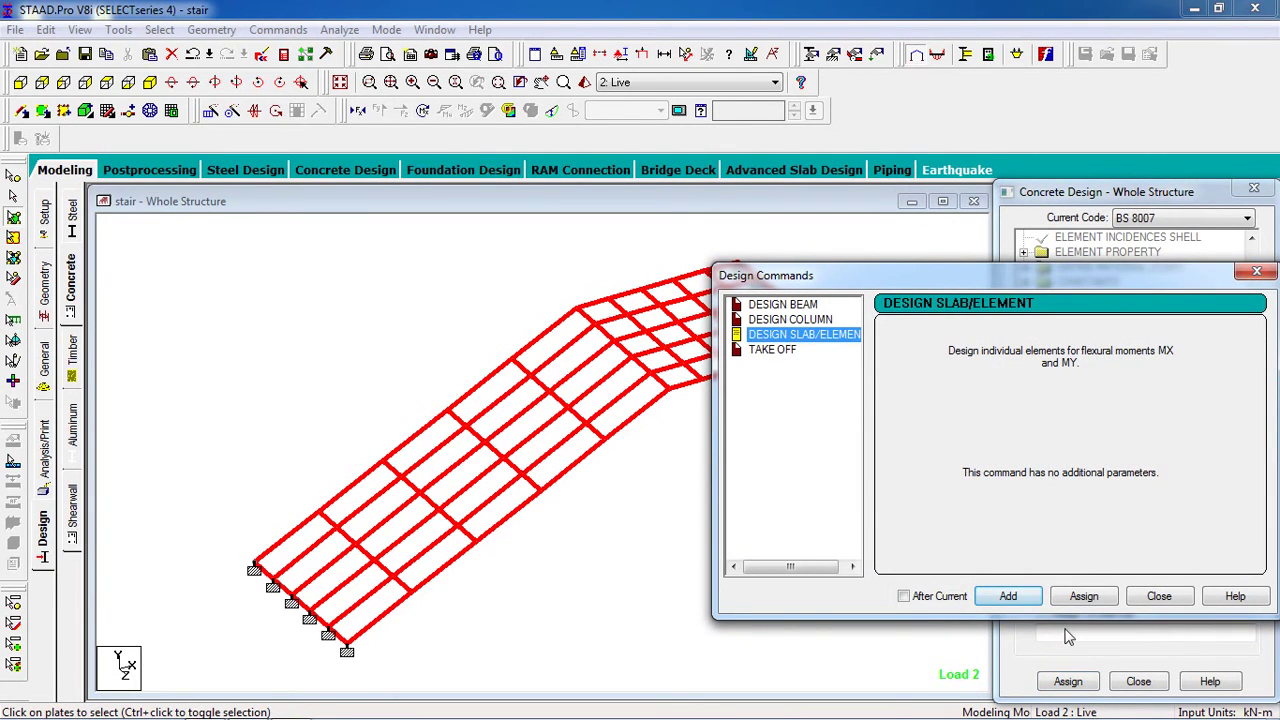
click(1033, 598)
click(1157, 597)
Assign the DESIGN ELEMENT command to all staircase plates in the view
scroll(1258, 430, down, 1)
click(1101, 417)
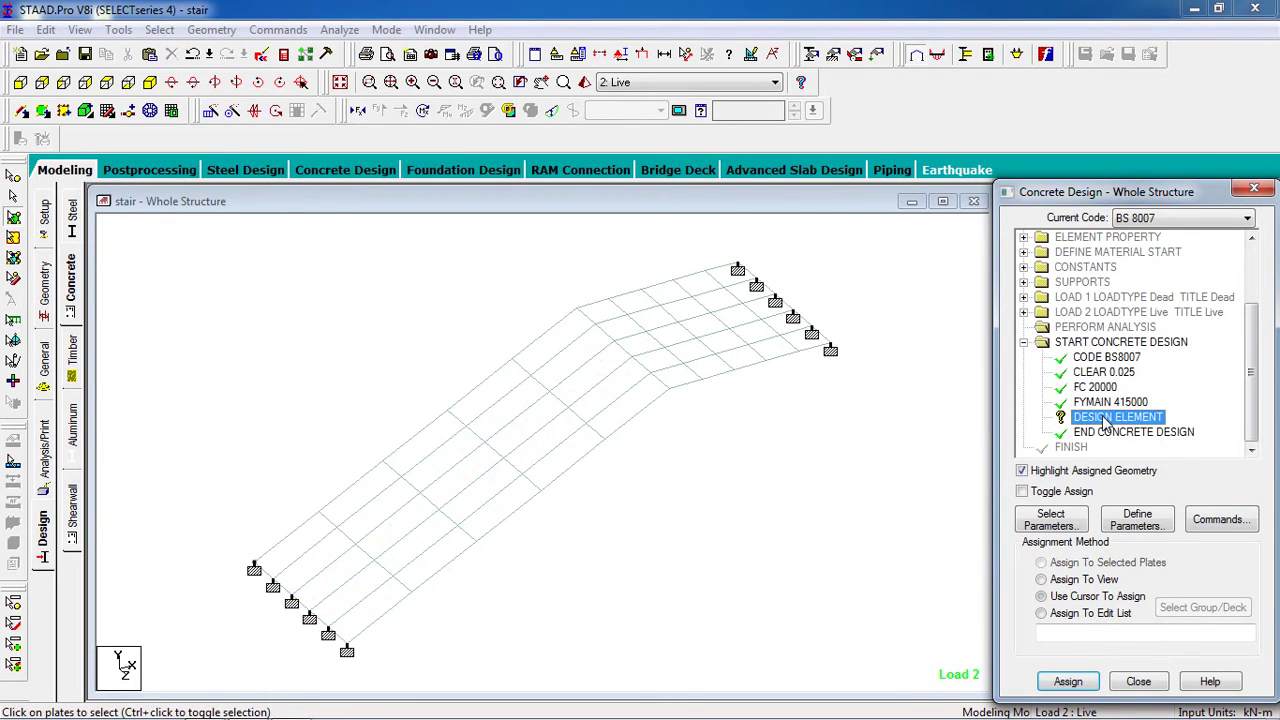
click(1050, 582)
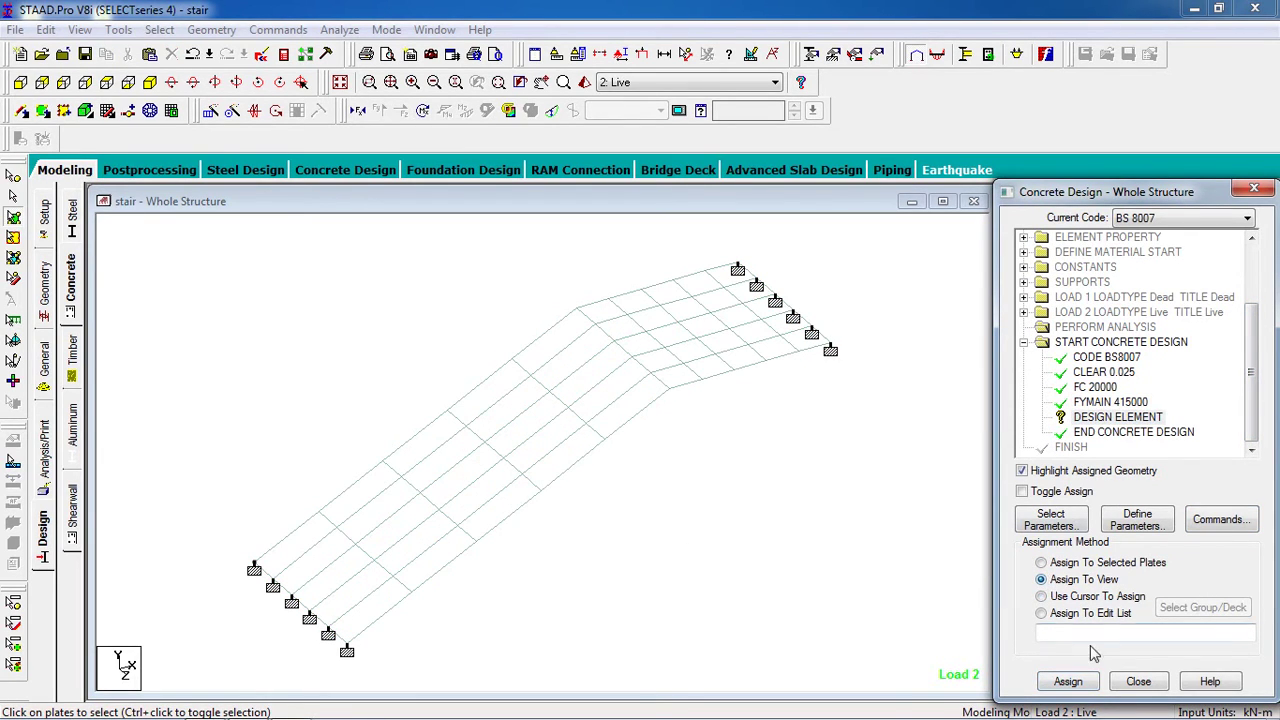
click(1068, 681)
click(1136, 494)
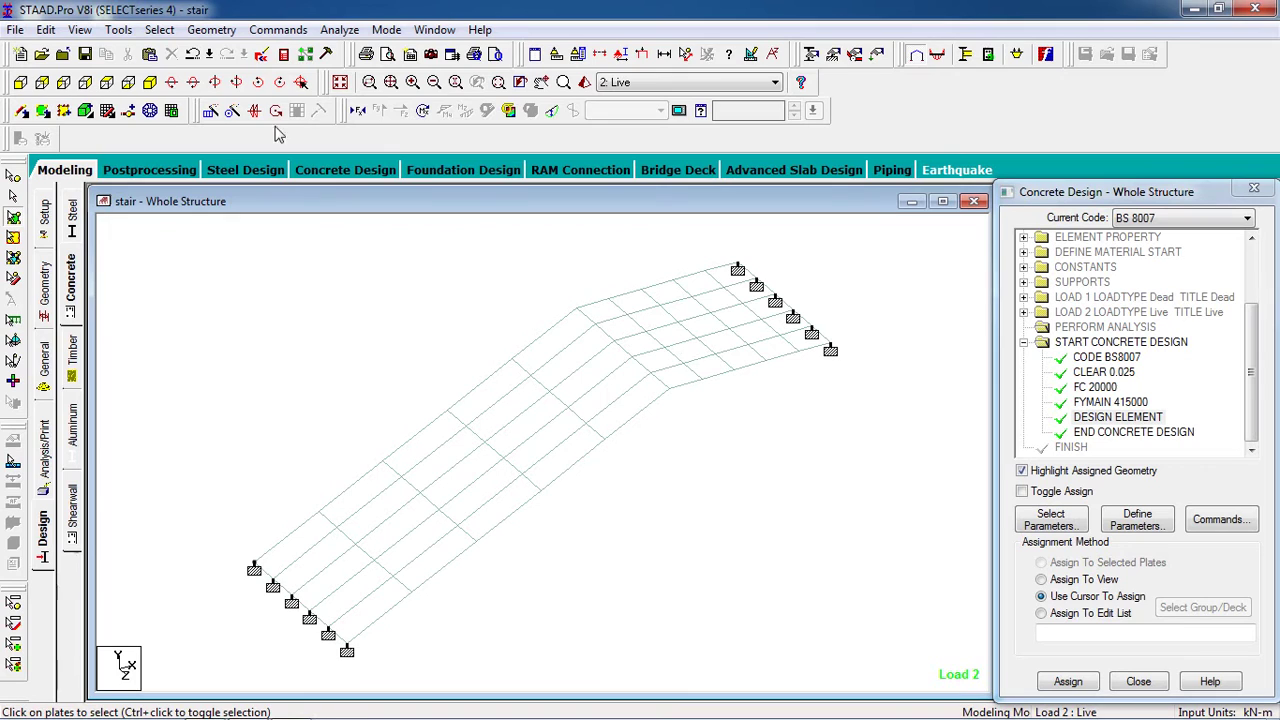
Add a Perform Analysis command with the No Print option
click(290, 29)
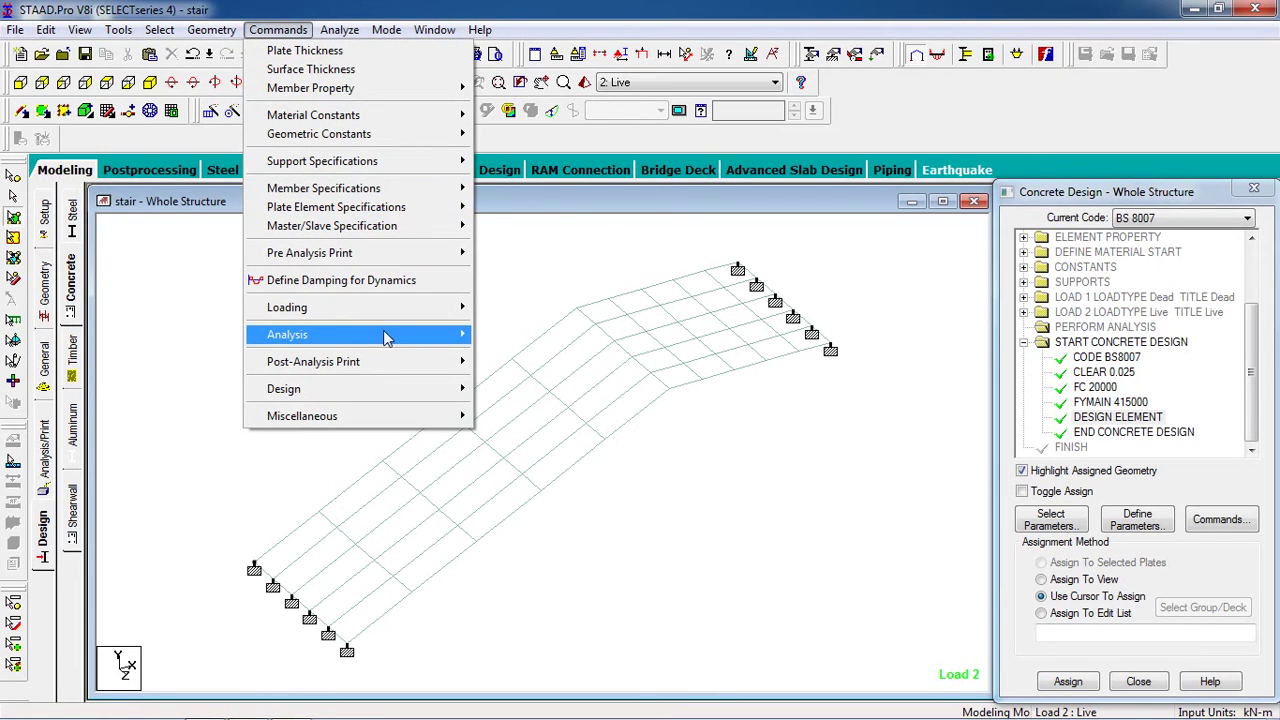
click(497, 336)
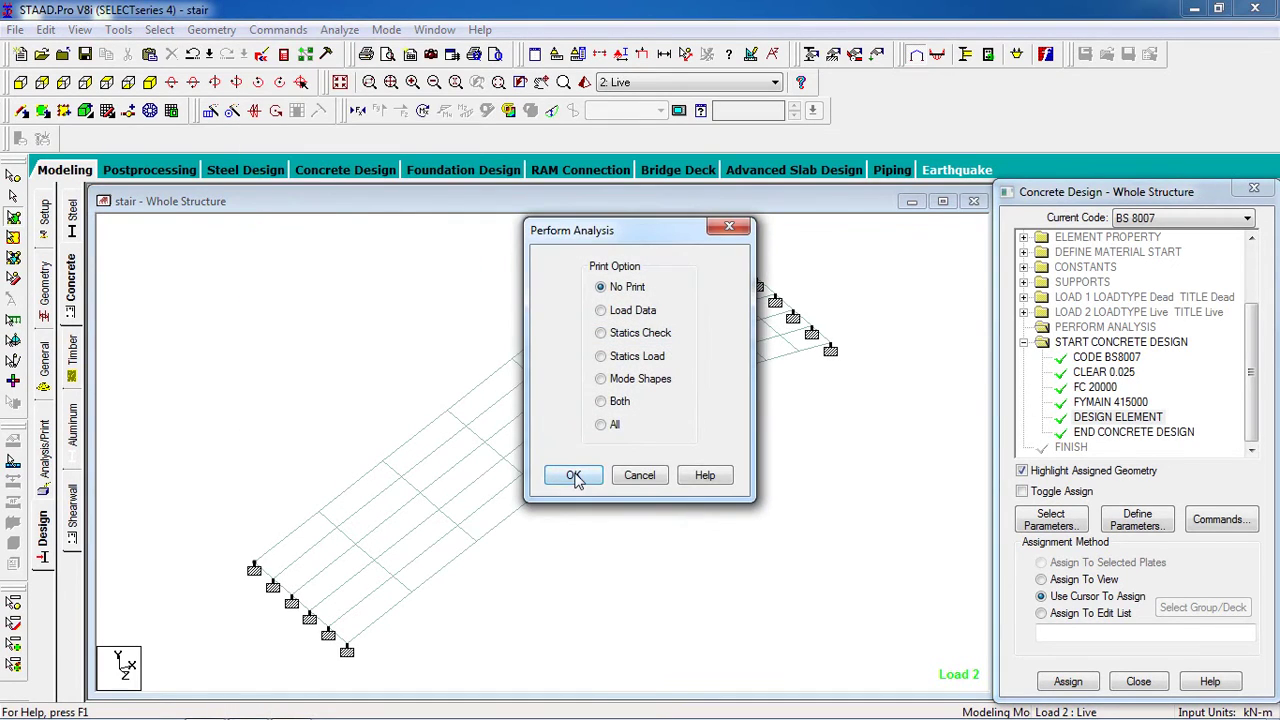
click(567, 473)
Run the analysis and concrete design of the staircase and view the resulting output file
click(339, 29)
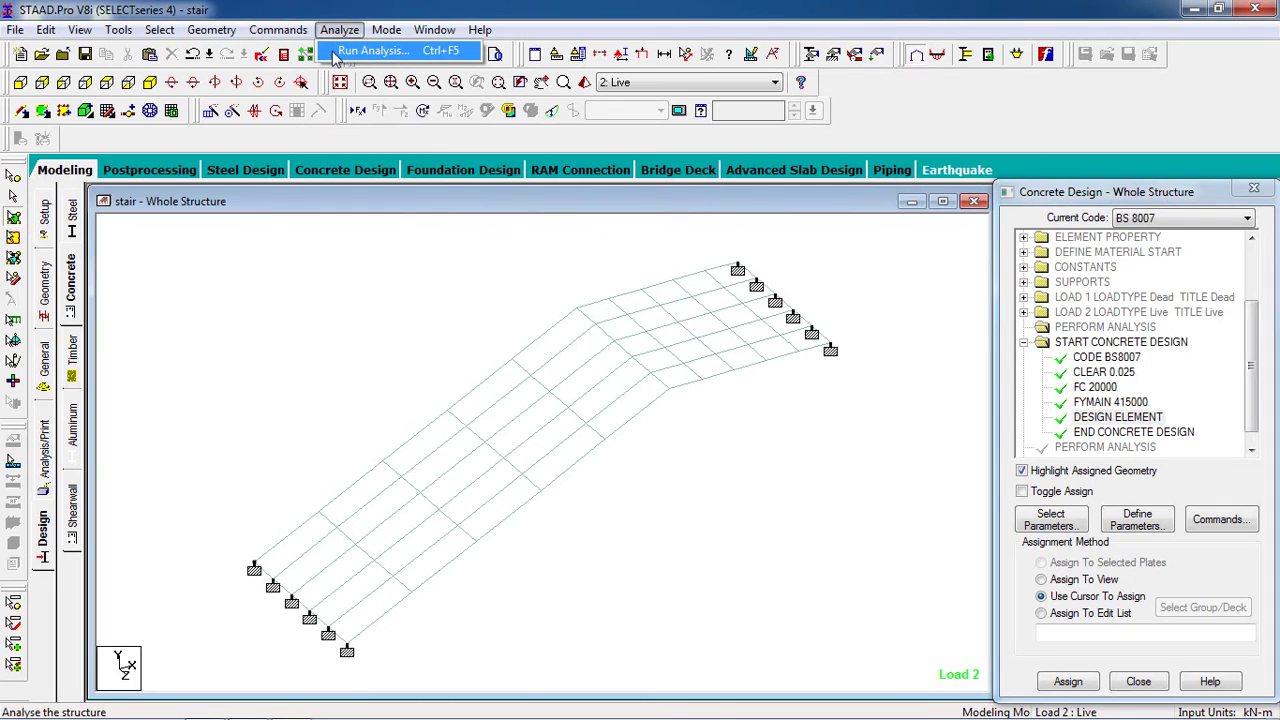
click(360, 47)
click(526, 412)
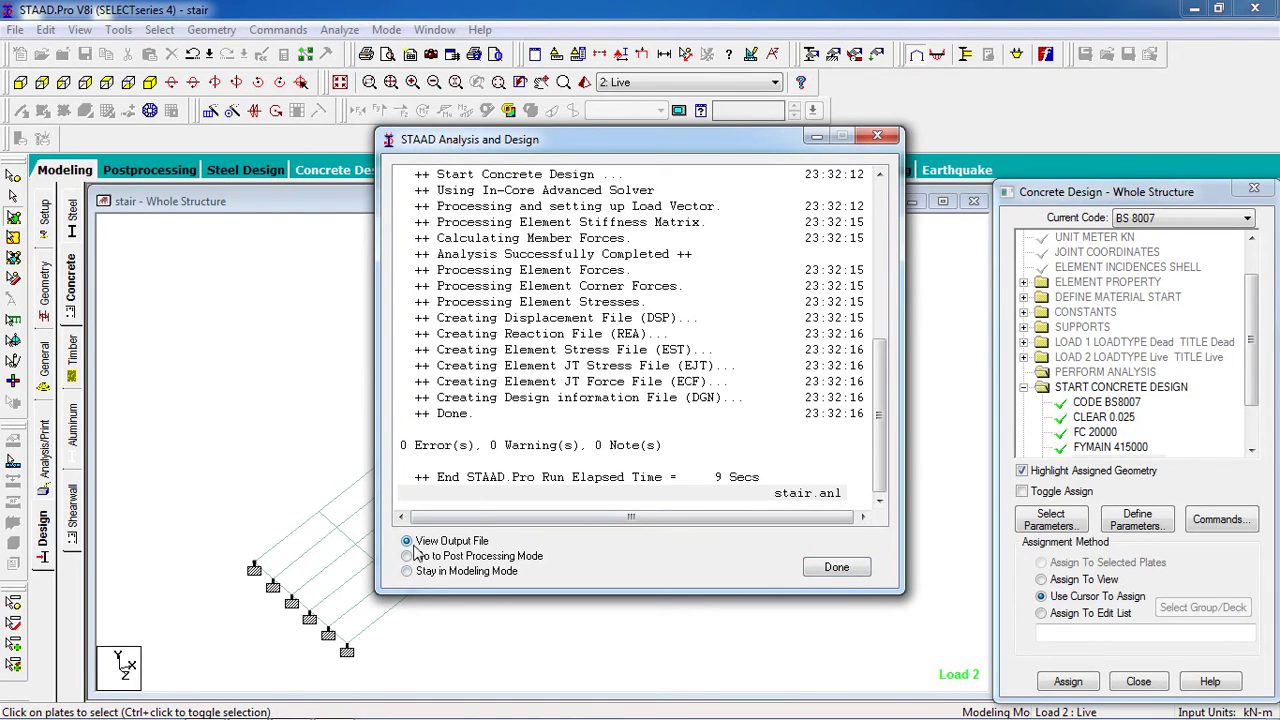
click(837, 567)
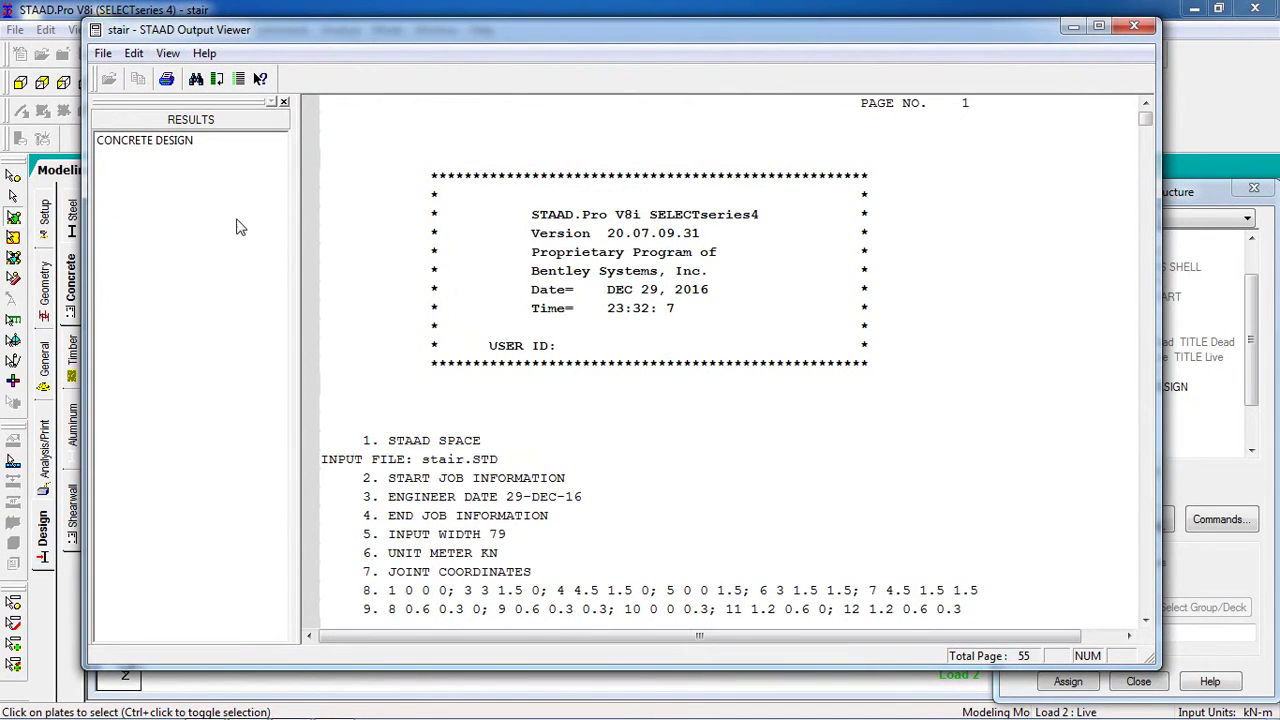
Go to the concrete design results in the output file and examine the section layout for element 1
click(217, 145)
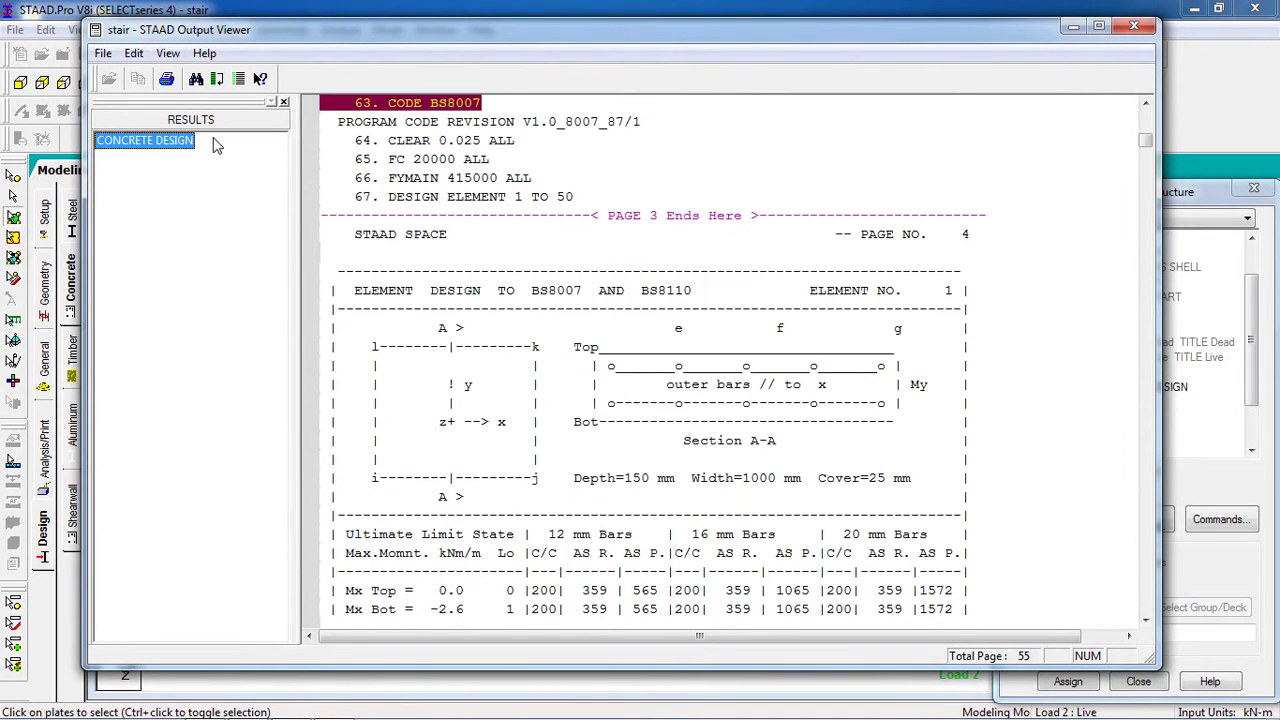
click(629, 314)
scroll(629, 318, down, 2)
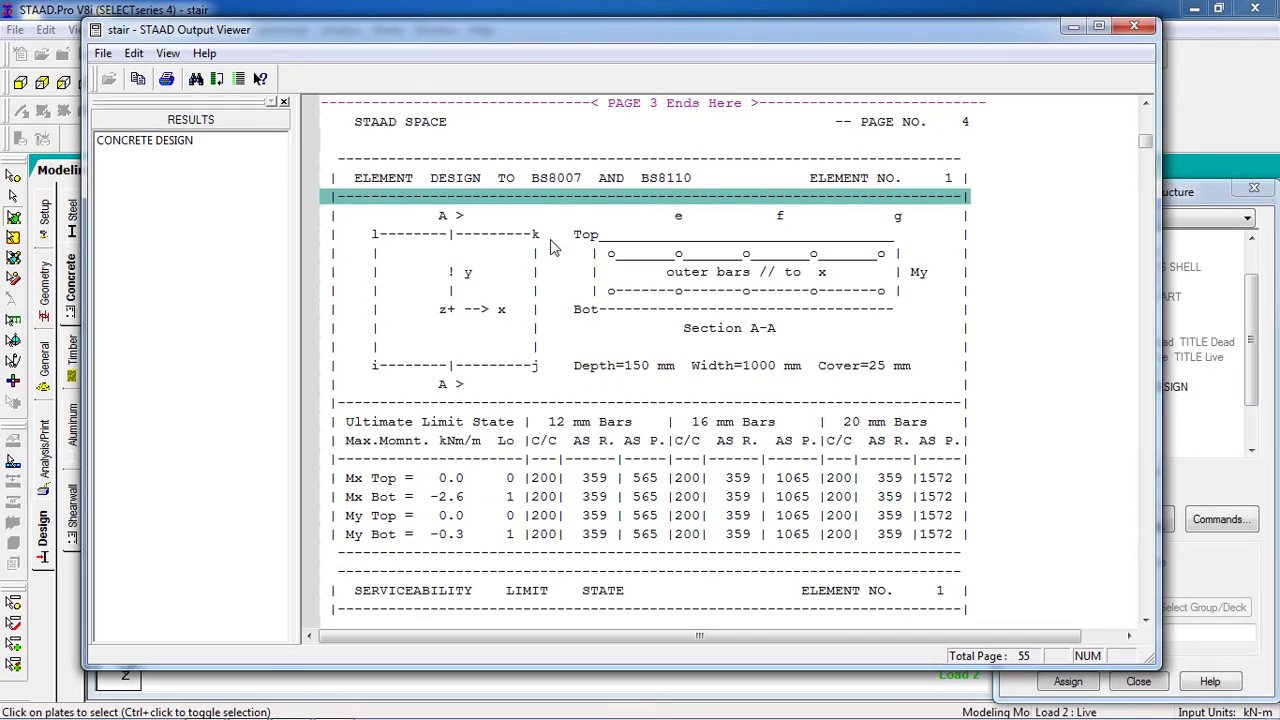
scroll(550, 242, down, 6)
scroll(551, 305, up, 8)
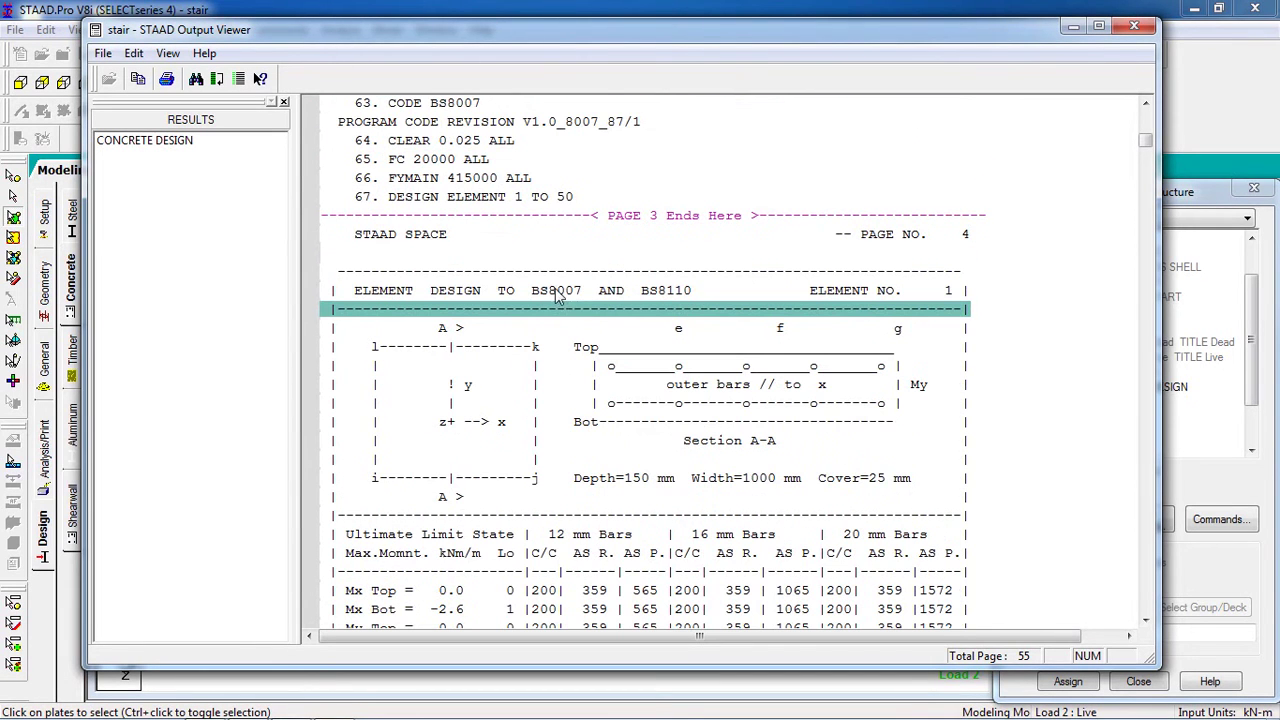
click(620, 350)
click(617, 421)
scroll(617, 424, down, 5)
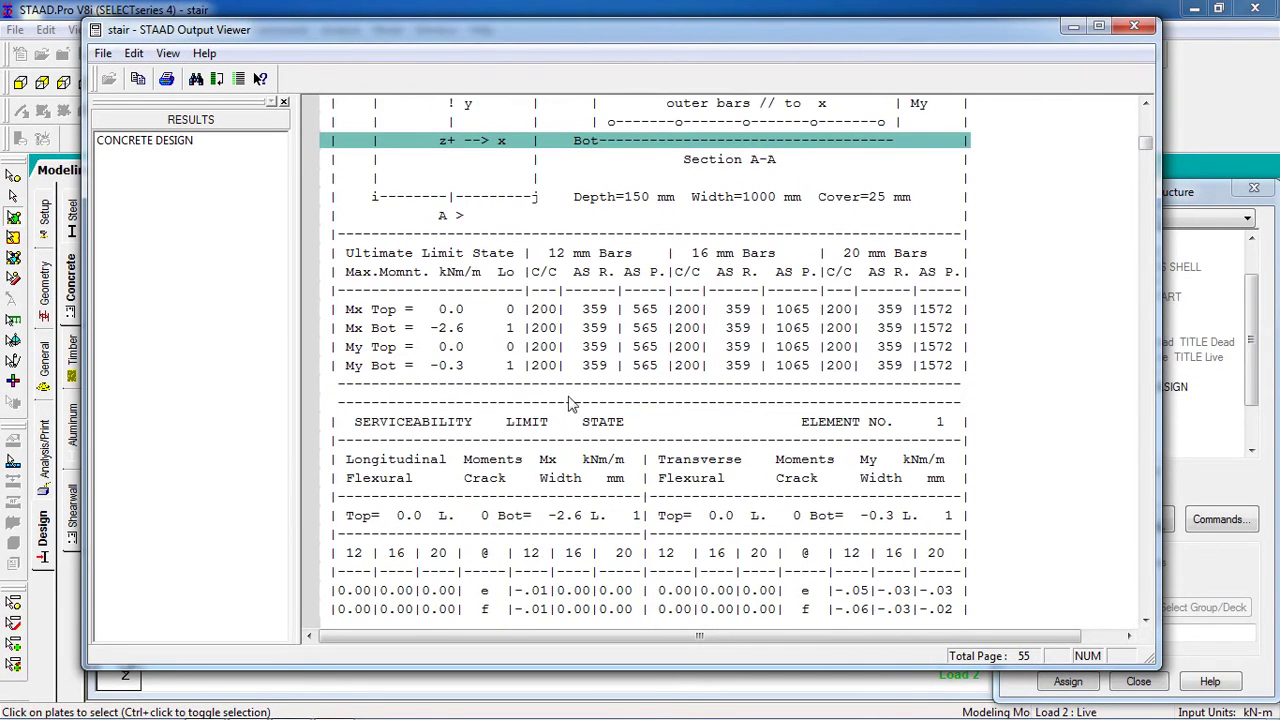
Examine the required steel areas for the Mx and My top and bottom moments of element 1
click(603, 312)
click(603, 330)
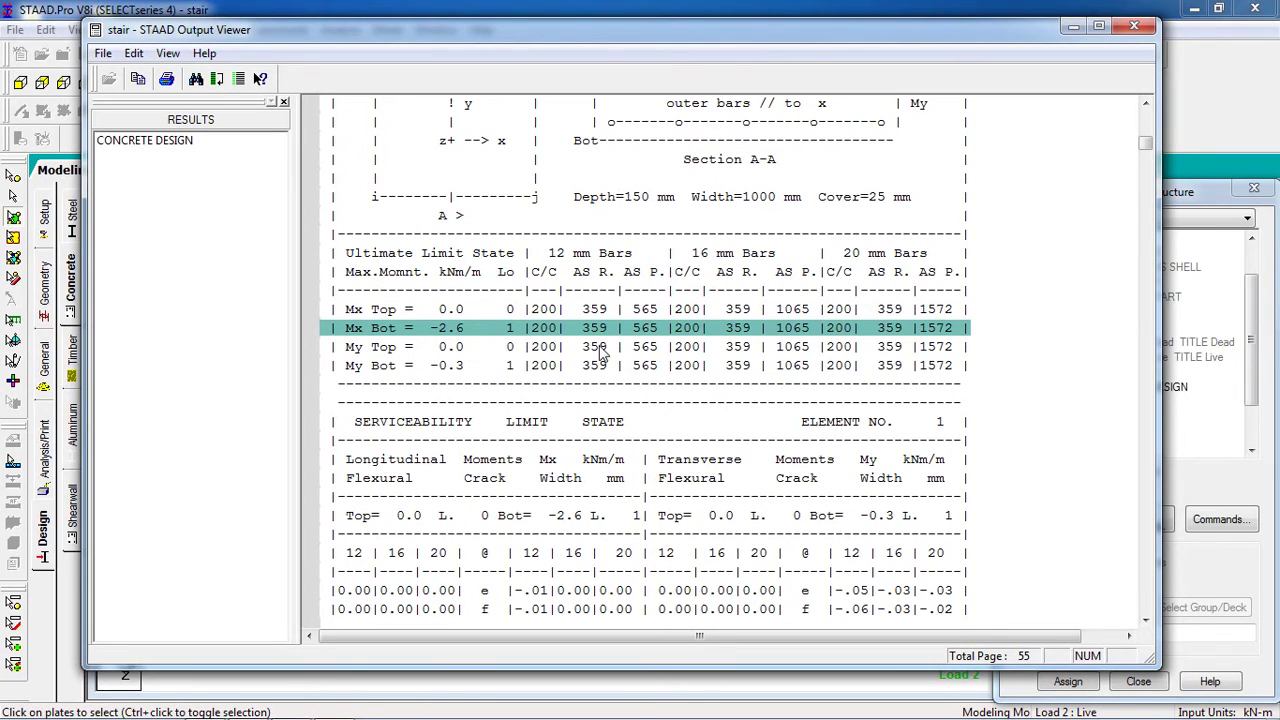
click(592, 310)
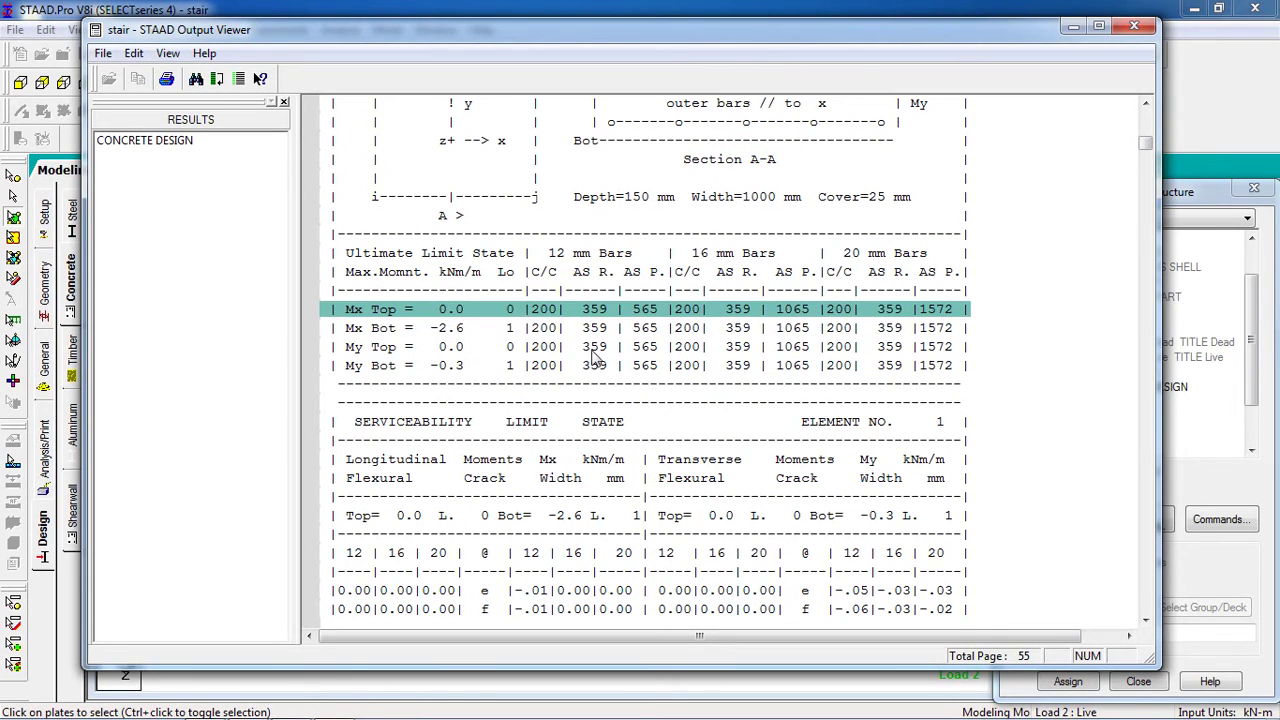
click(596, 349)
click(597, 367)
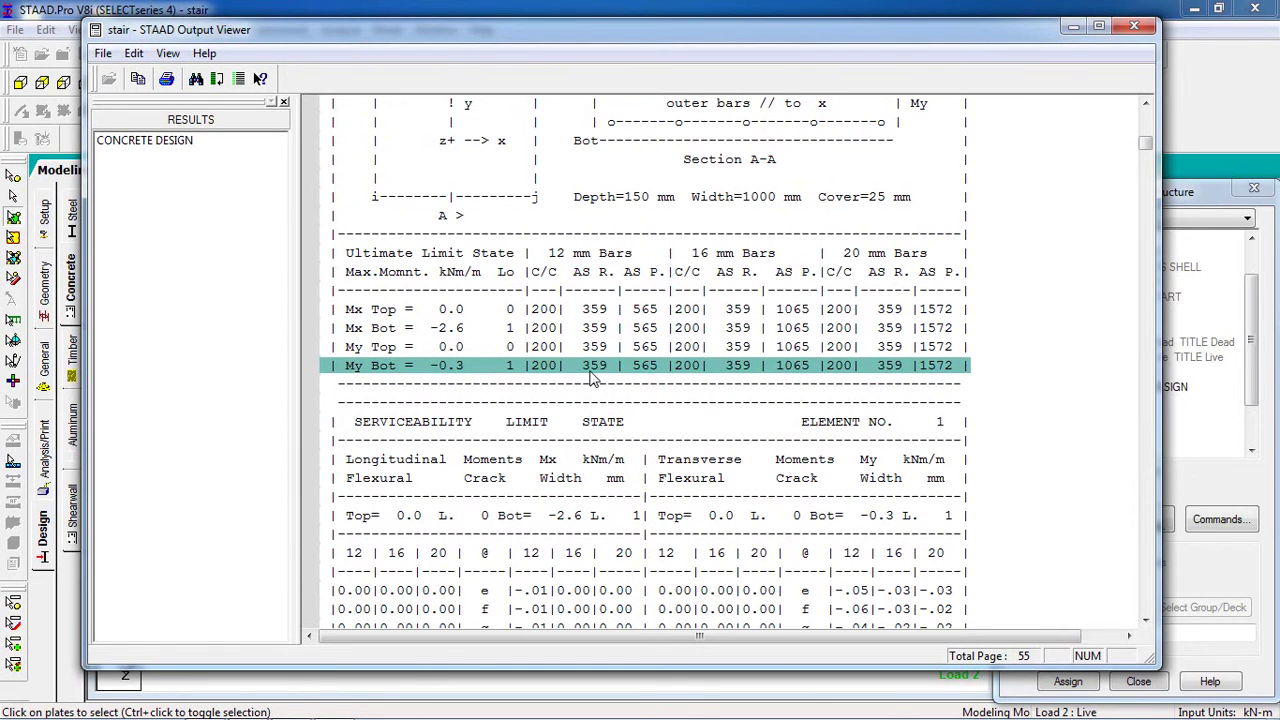
click(601, 312)
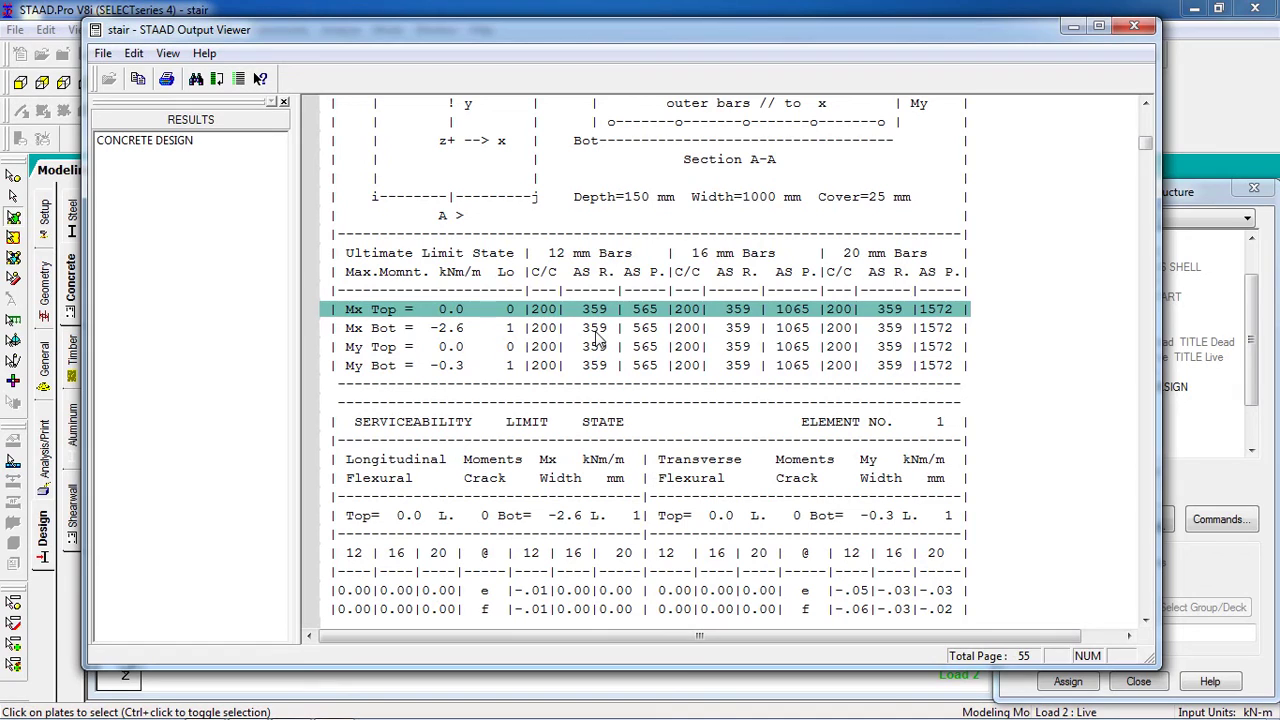
click(598, 329)
click(588, 355)
click(588, 368)
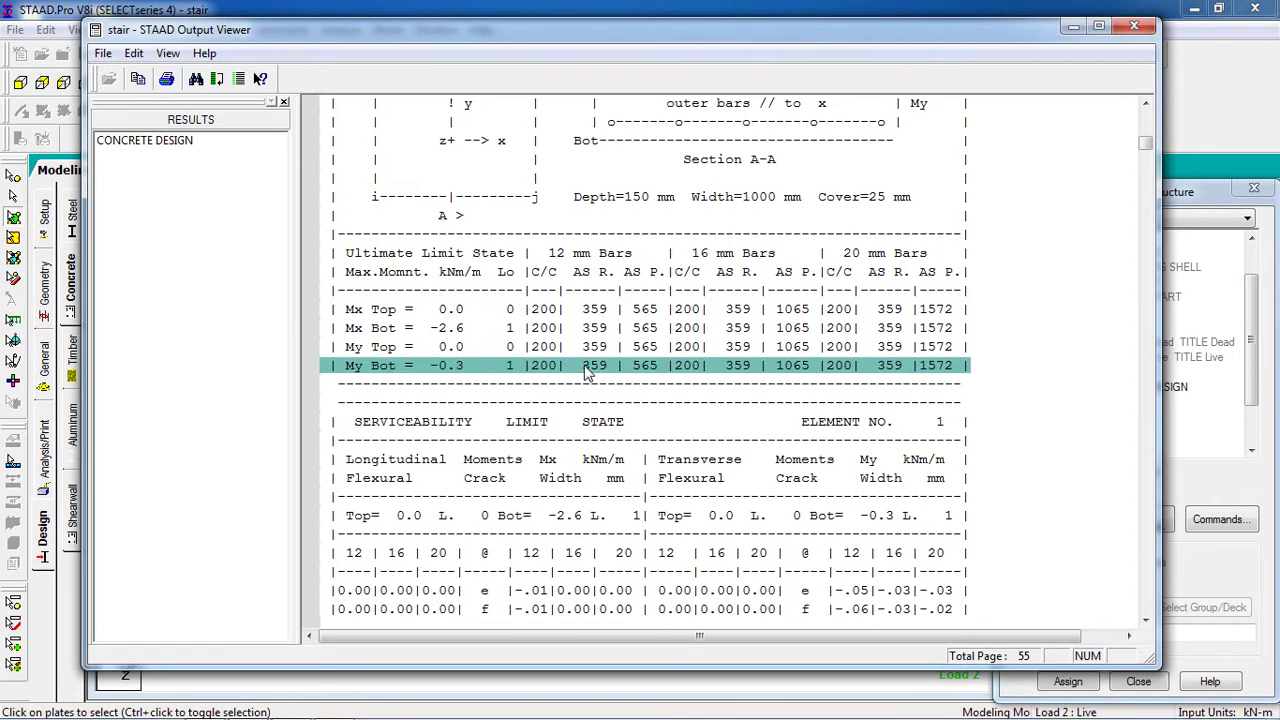
click(613, 276)
click(599, 316)
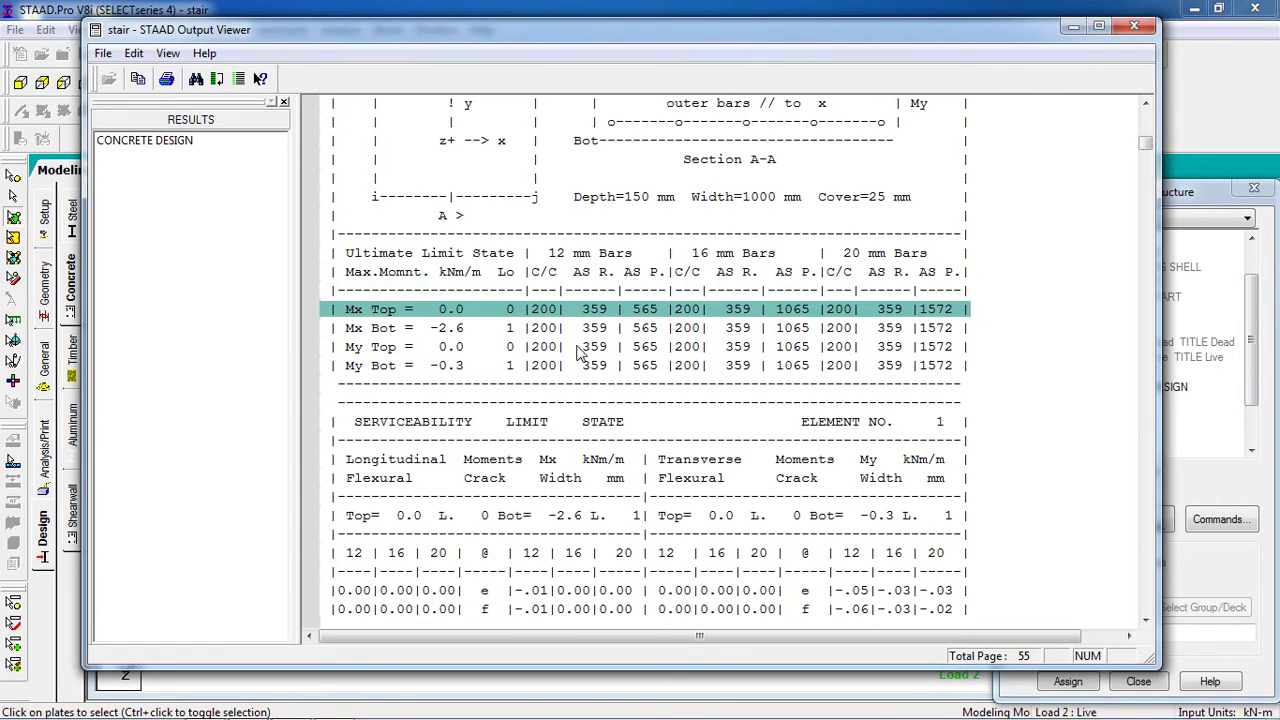
Review the reinforcement and crack width results of the elements following element 1 in the output file
scroll(572, 383, down, 8)
scroll(572, 383, down, 20)
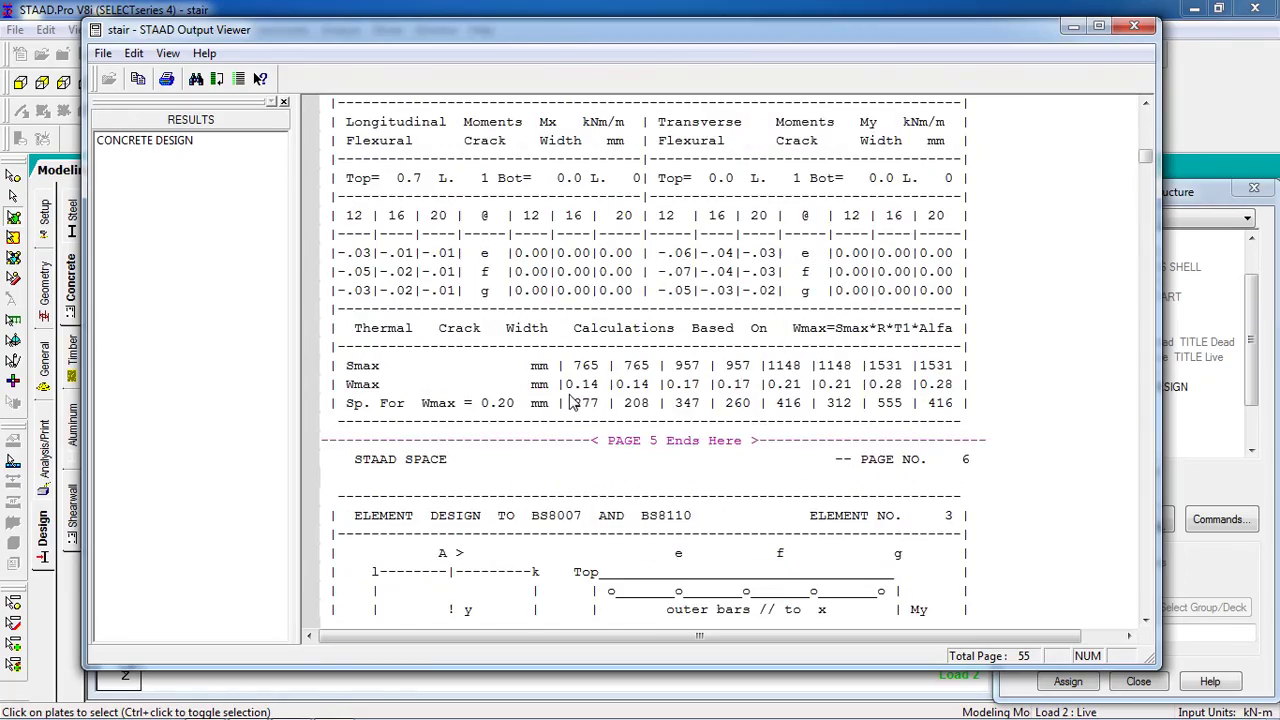
scroll(645, 470, down, 17)
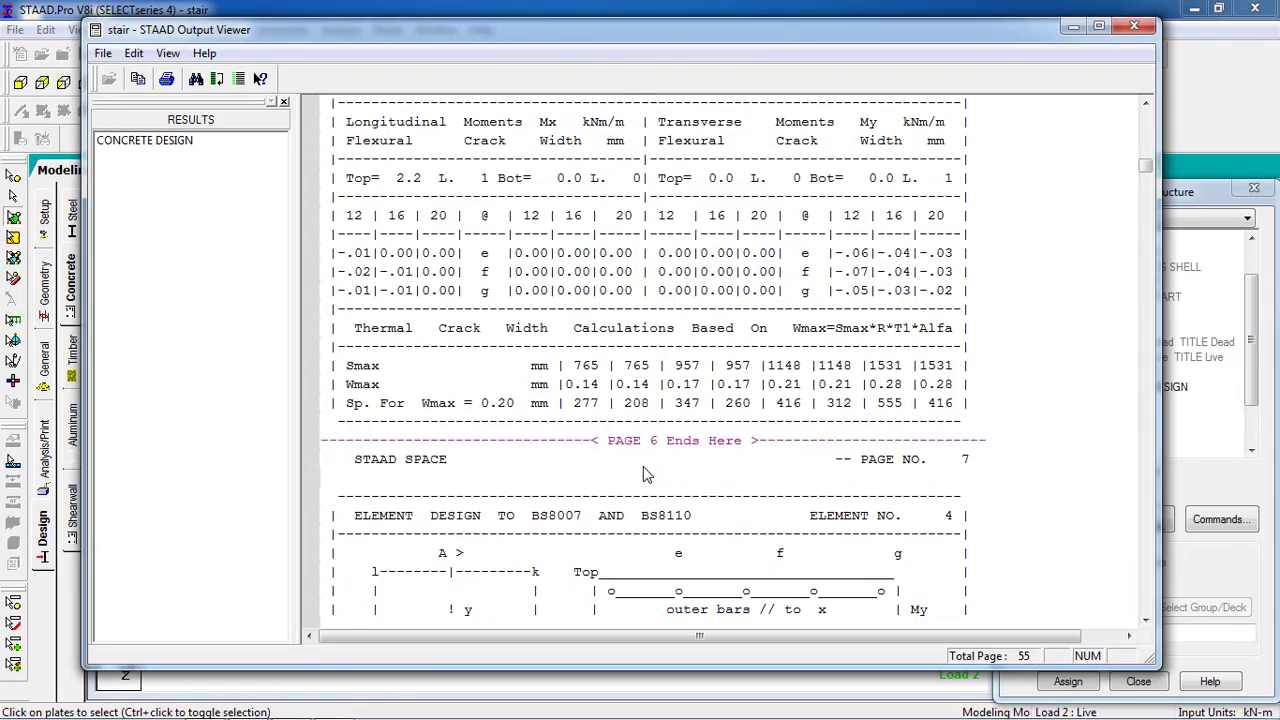
scroll(598, 218, up, 14)
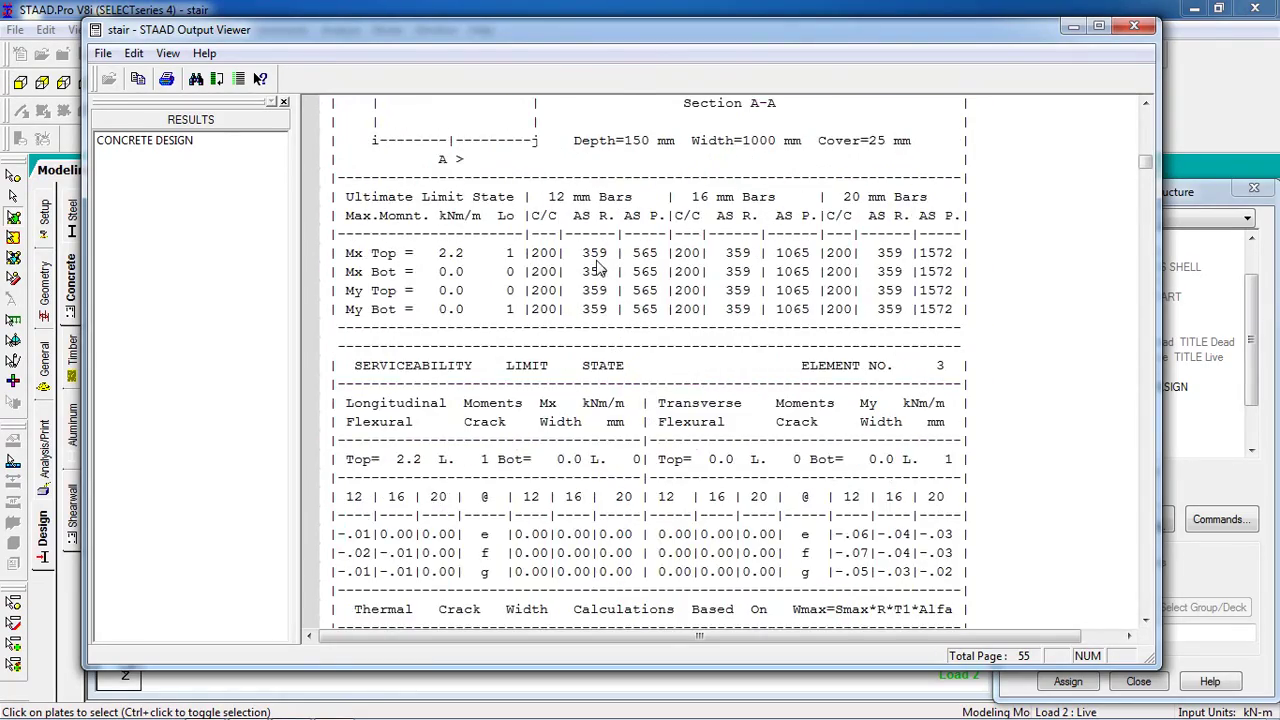
scroll(620, 338, down, 17)
scroll(600, 330, down, 6)
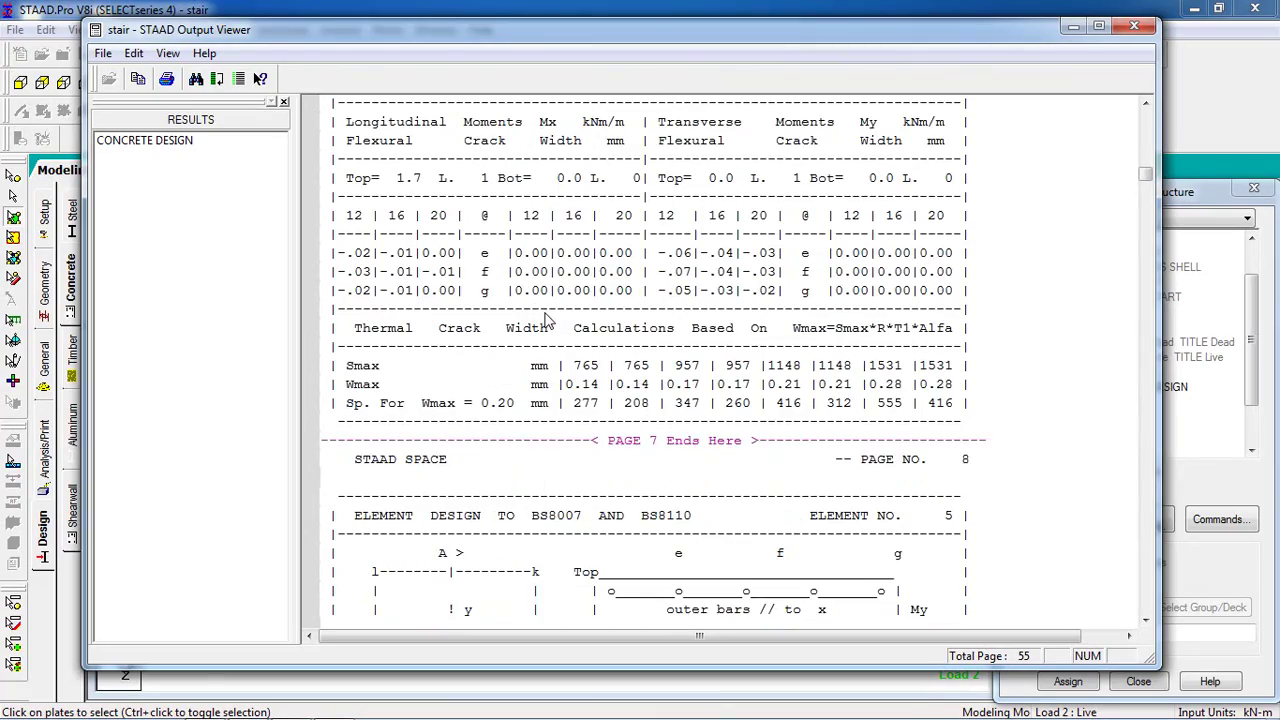
scroll(548, 320, down, 7)
scroll(540, 340, down, 20)
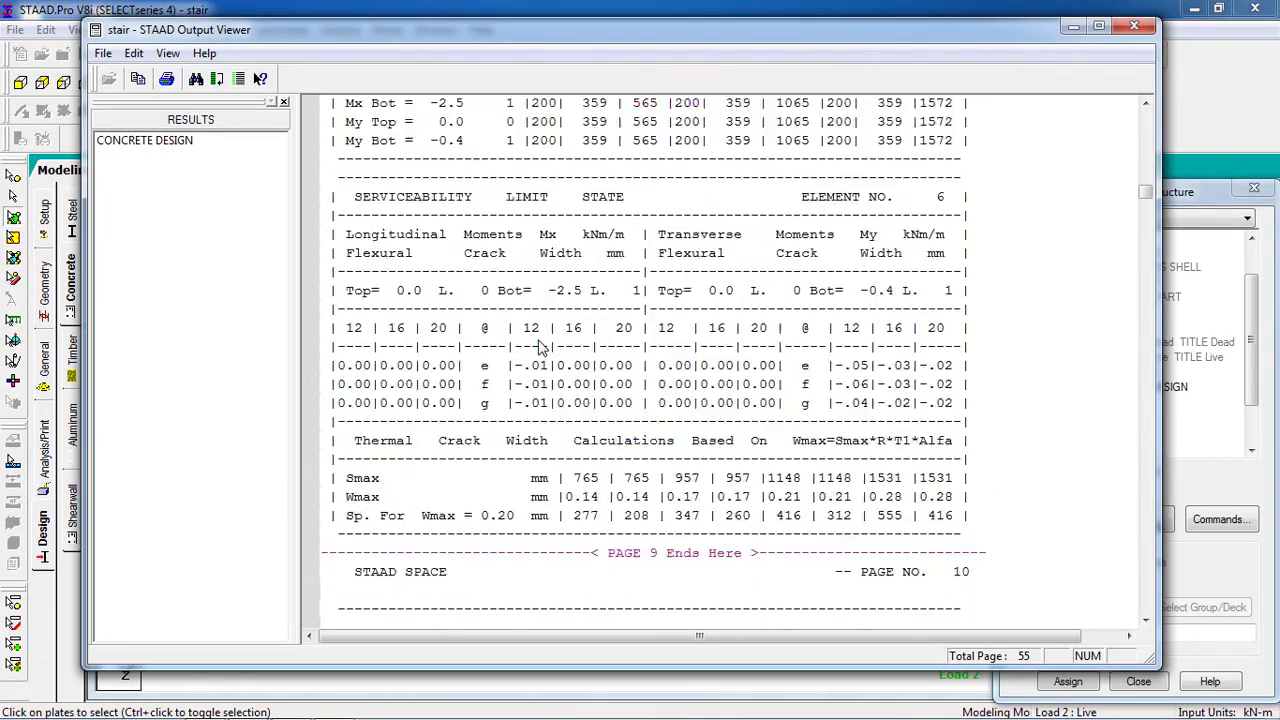
scroll(540, 347, down, 9)
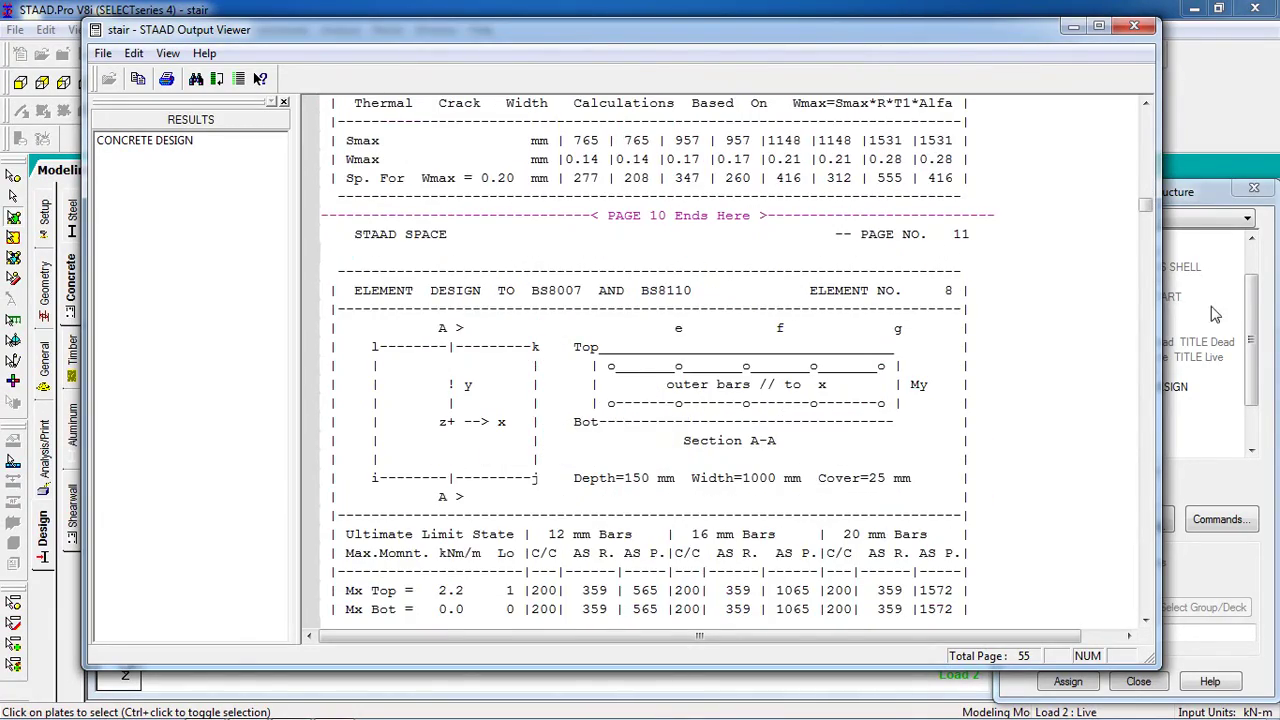
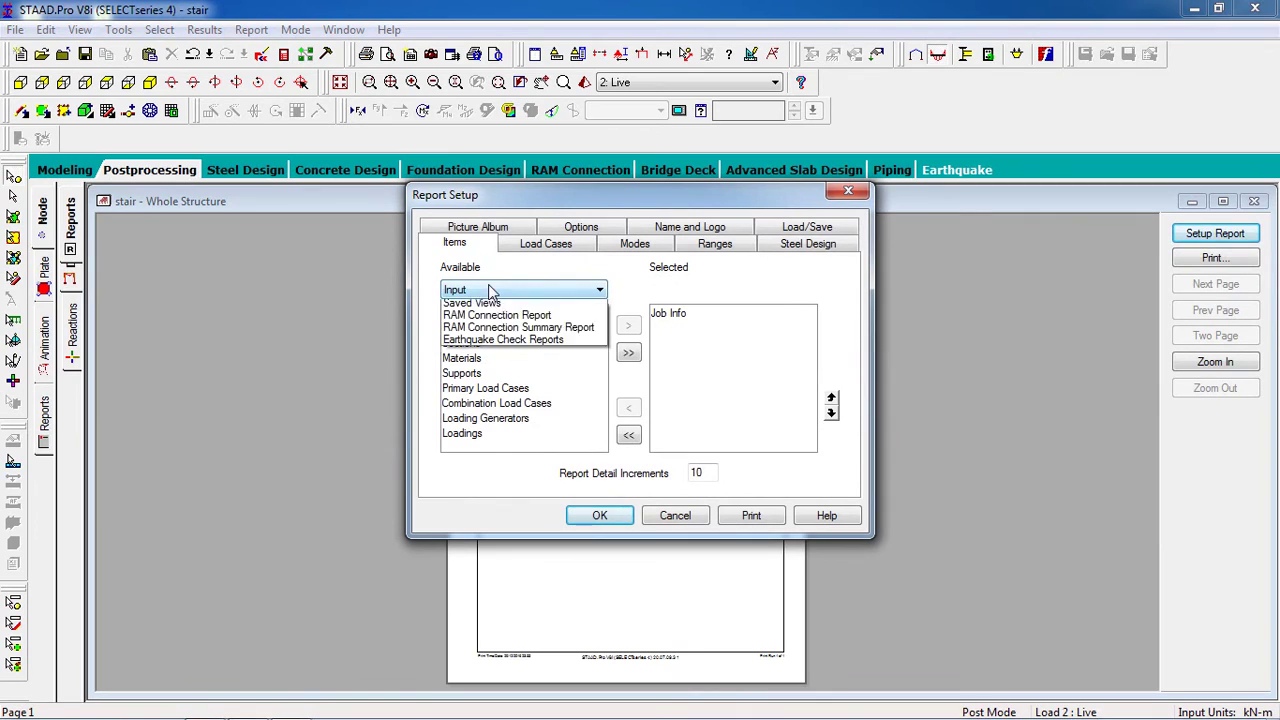
Look through the report items available under Output, Input, Advanced Query Reports, Steel Design Output and Pictures
click(502, 320)
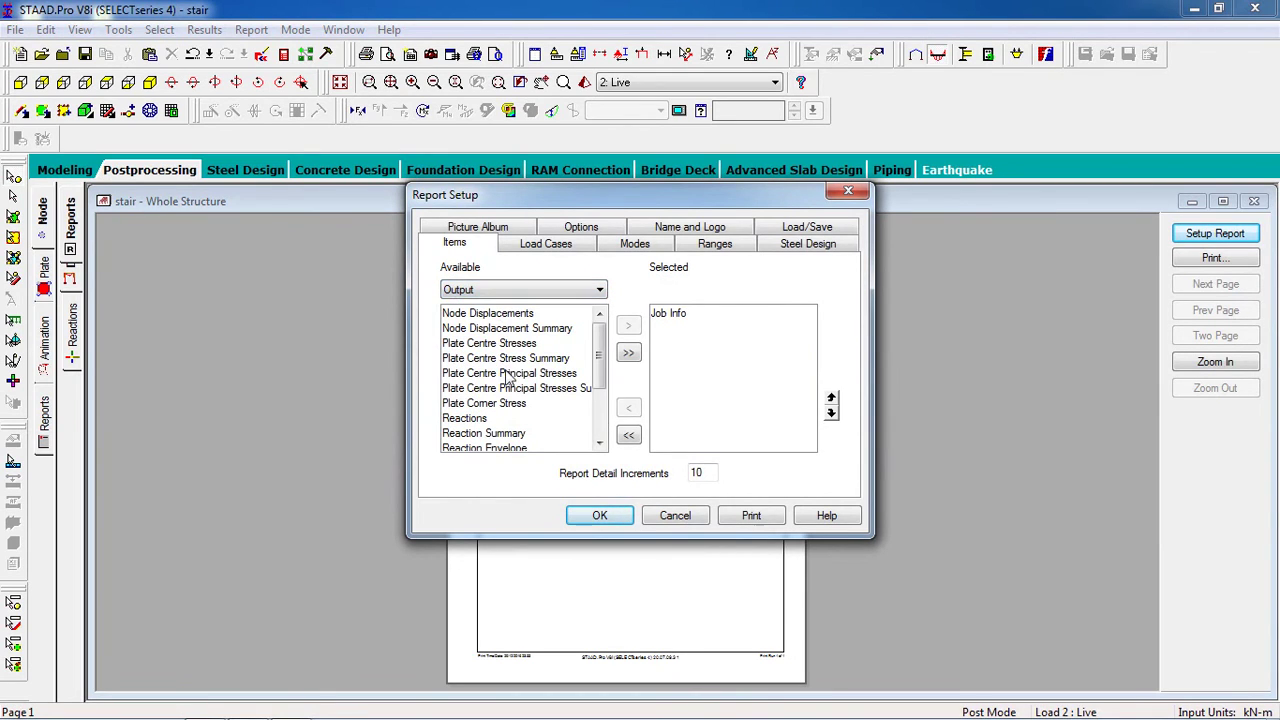
drag(598, 356, 600, 404)
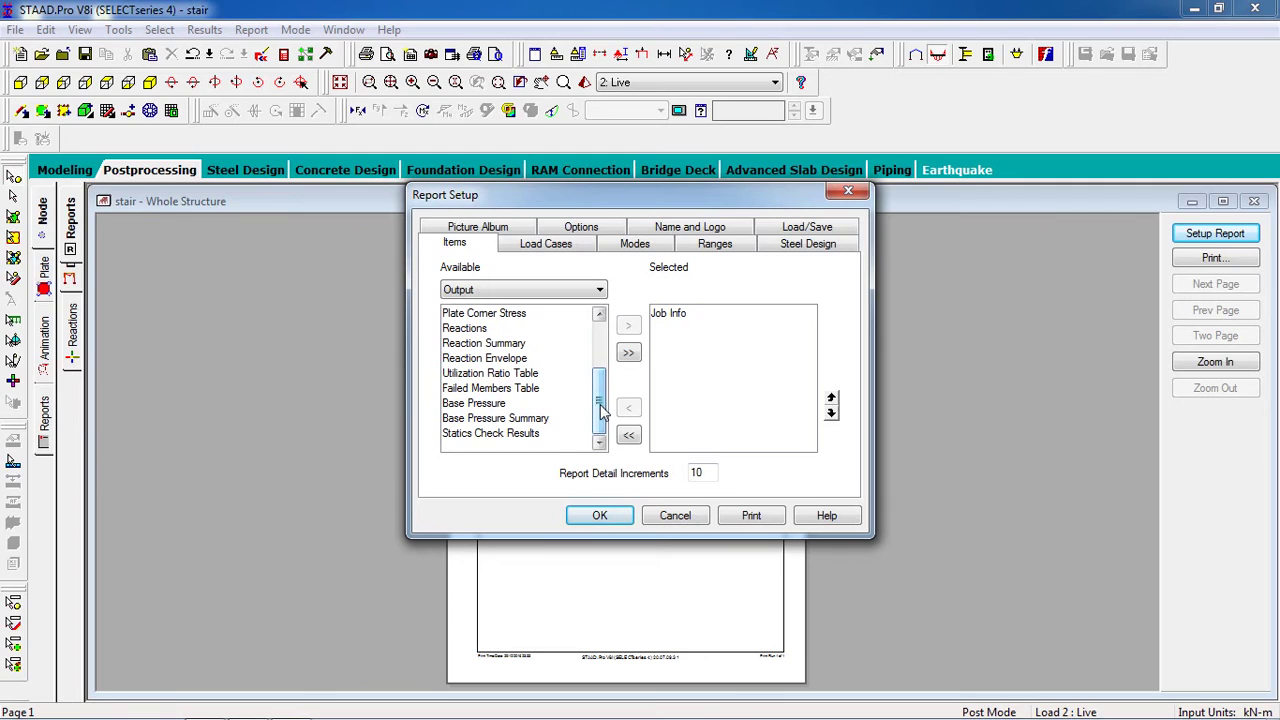
drag(600, 410, 608, 436)
scroll(533, 400, up, 1)
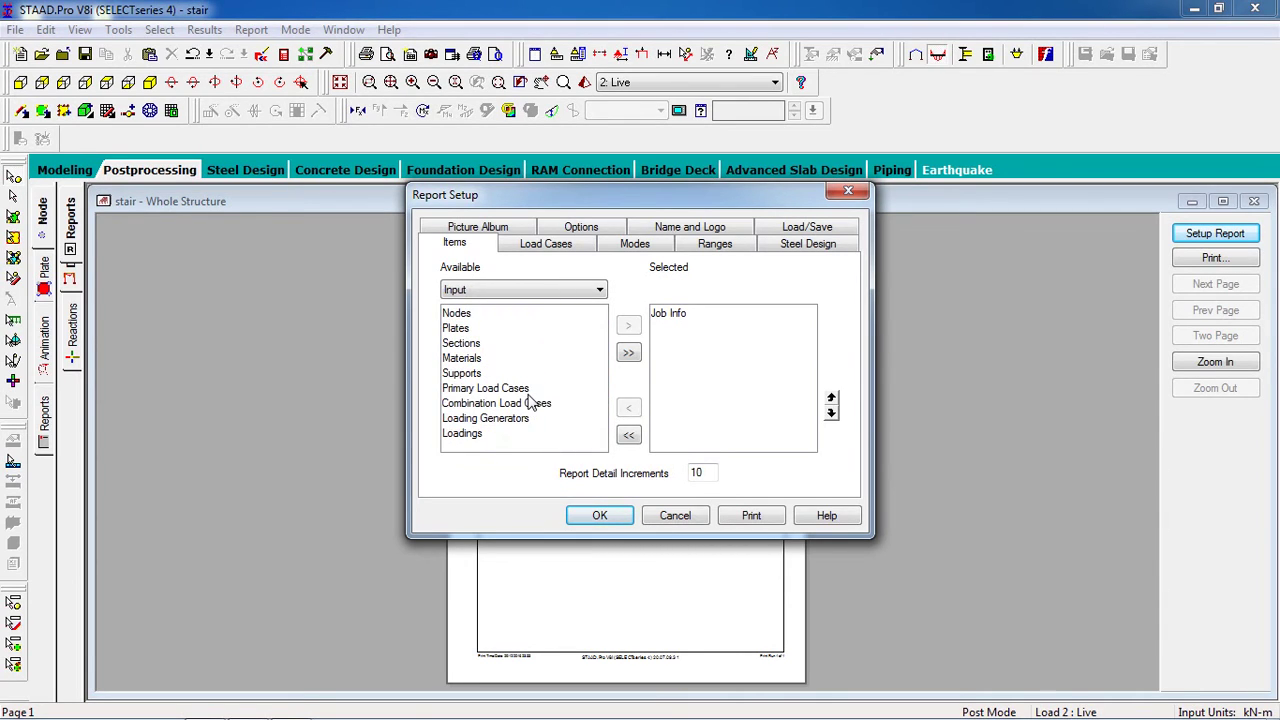
click(528, 290)
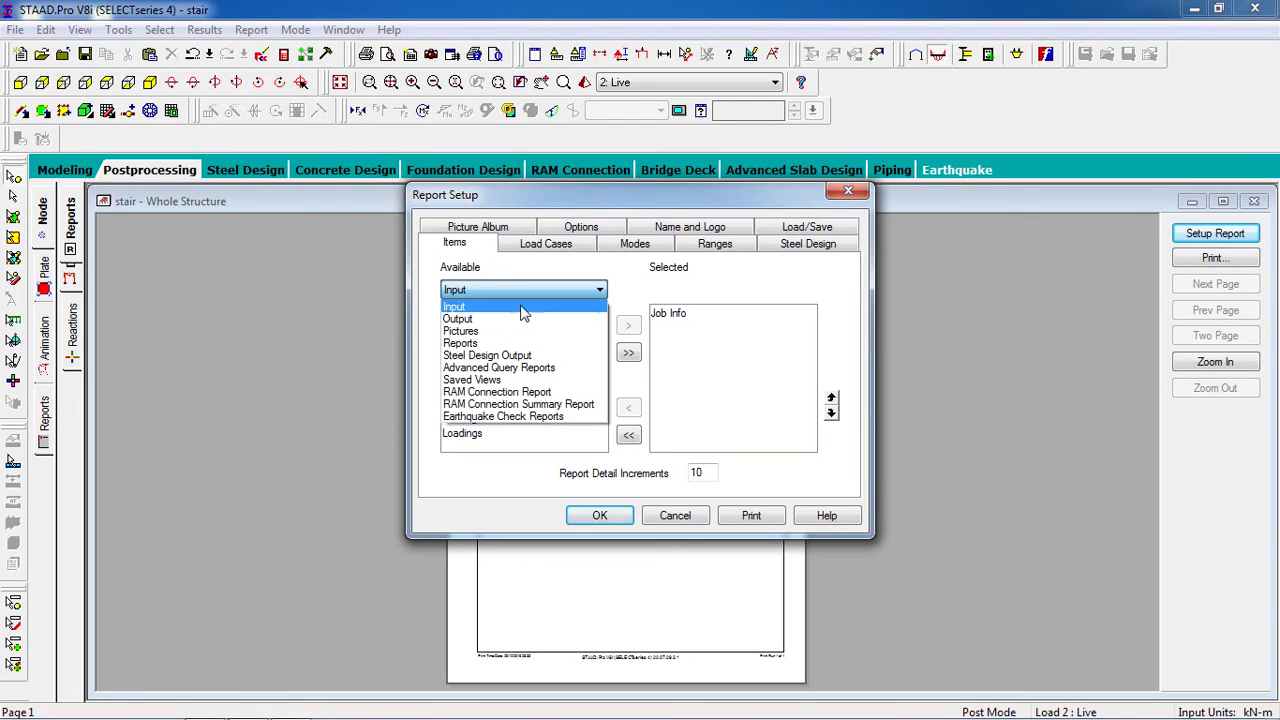
click(573, 370)
click(556, 289)
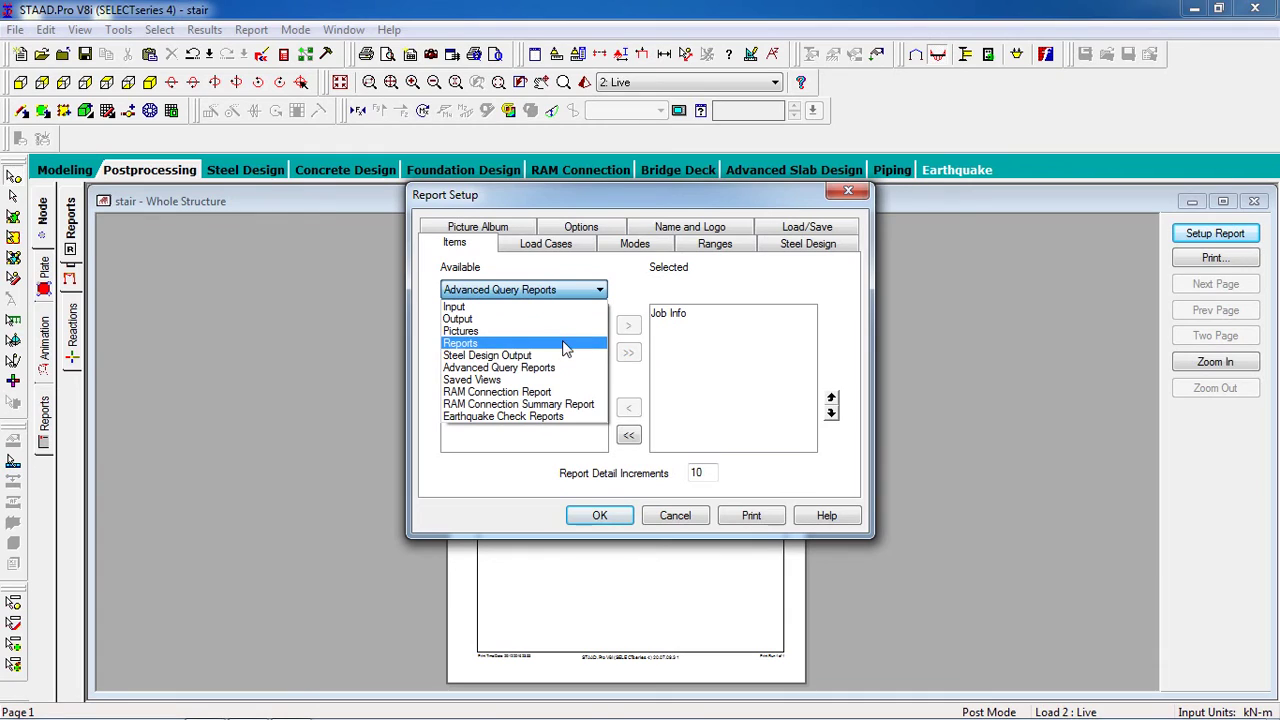
click(565, 355)
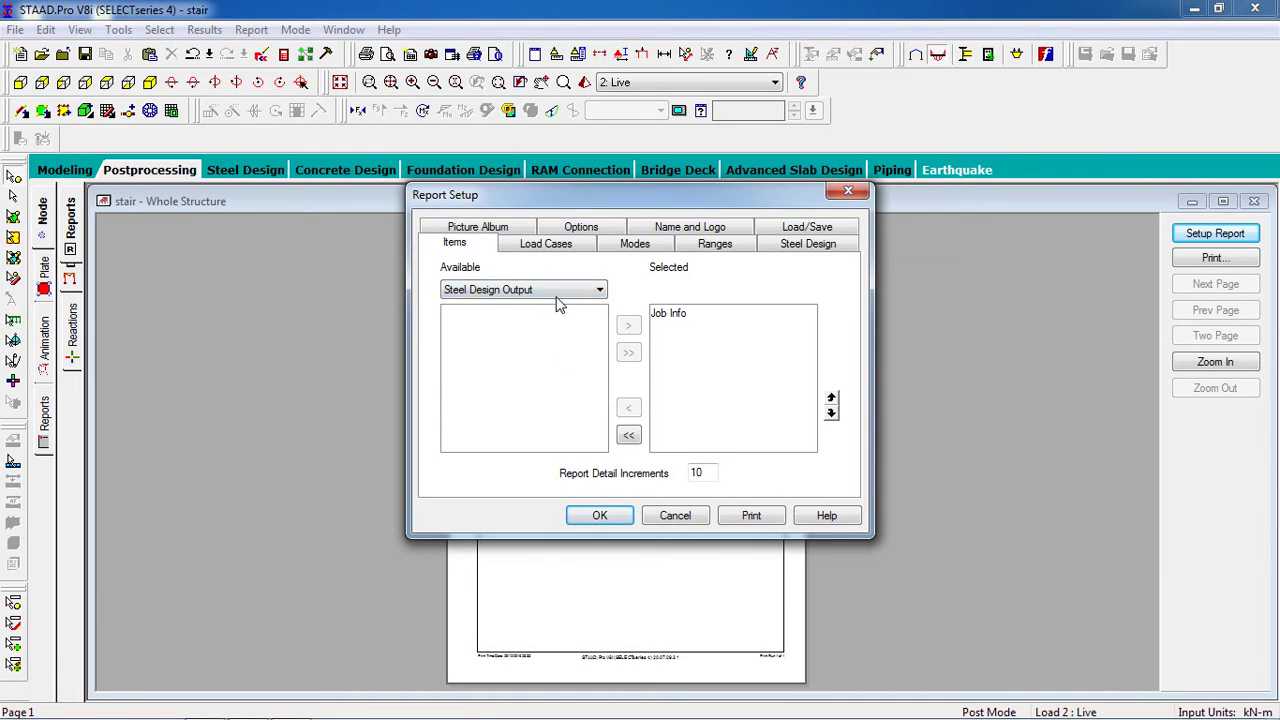
click(559, 292)
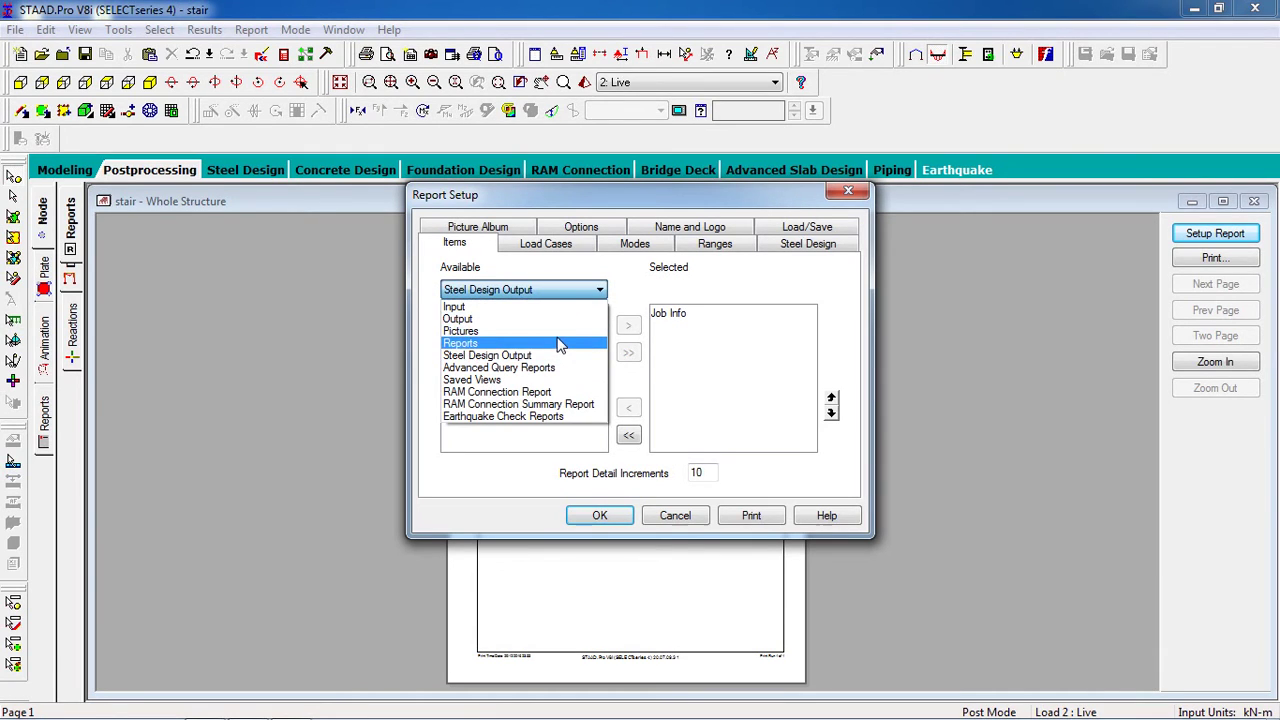
click(560, 331)
Add all available Output items to the report and generate its preview
click(551, 292)
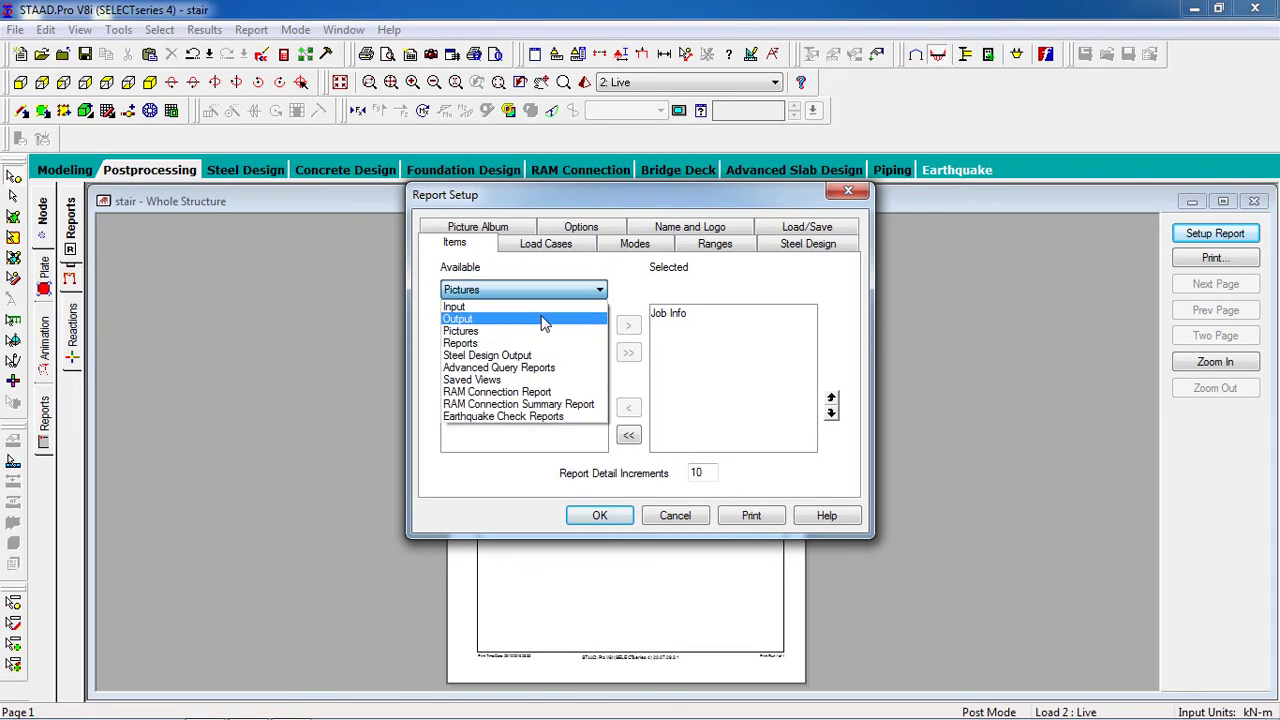
click(543, 319)
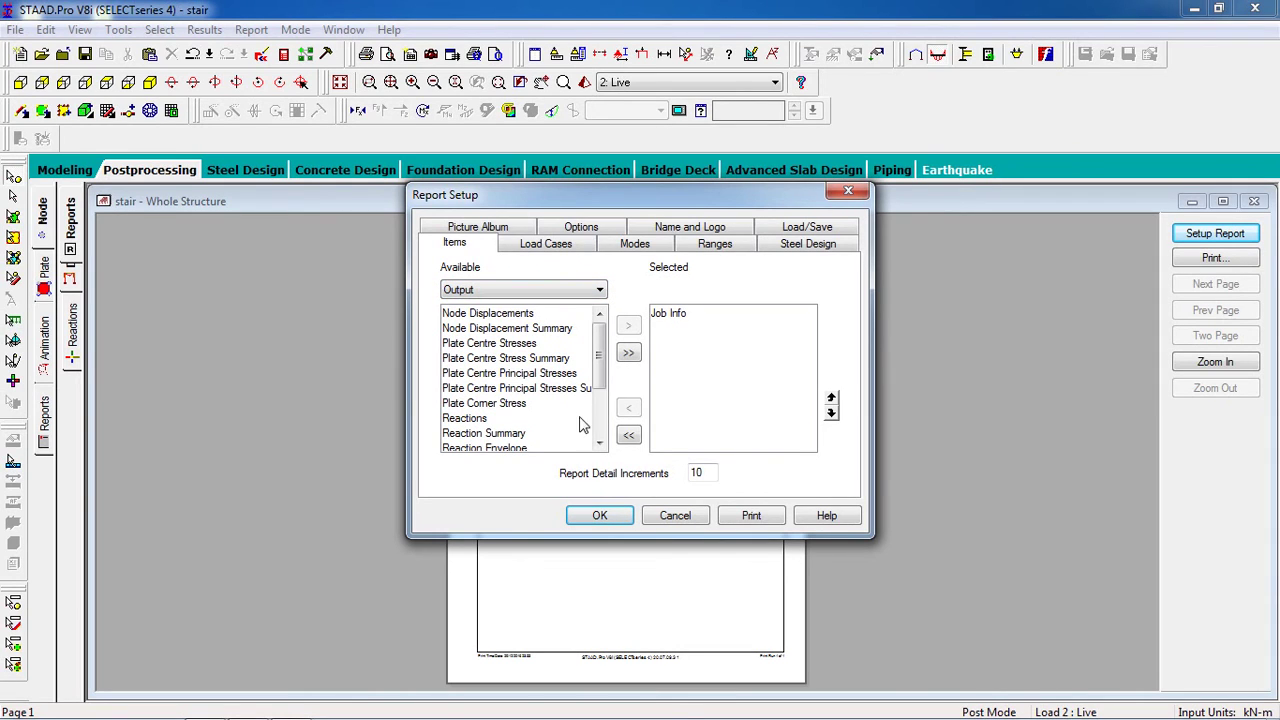
click(600, 442)
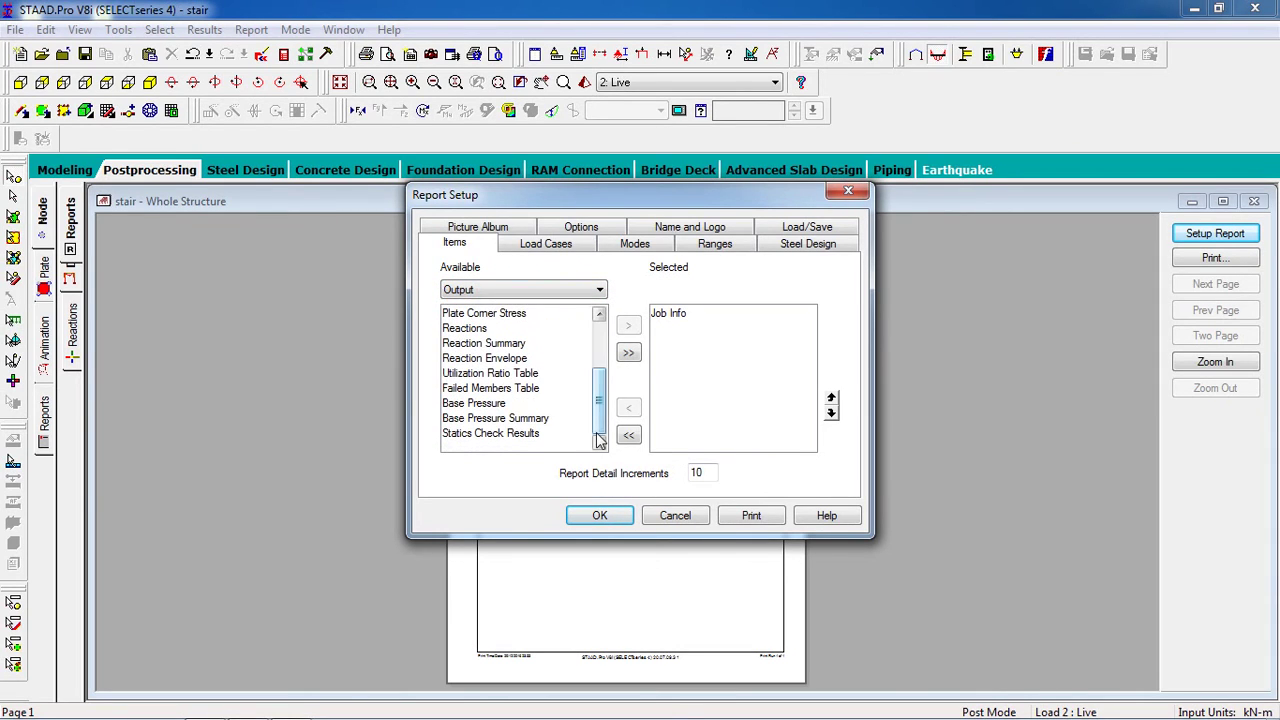
click(628, 352)
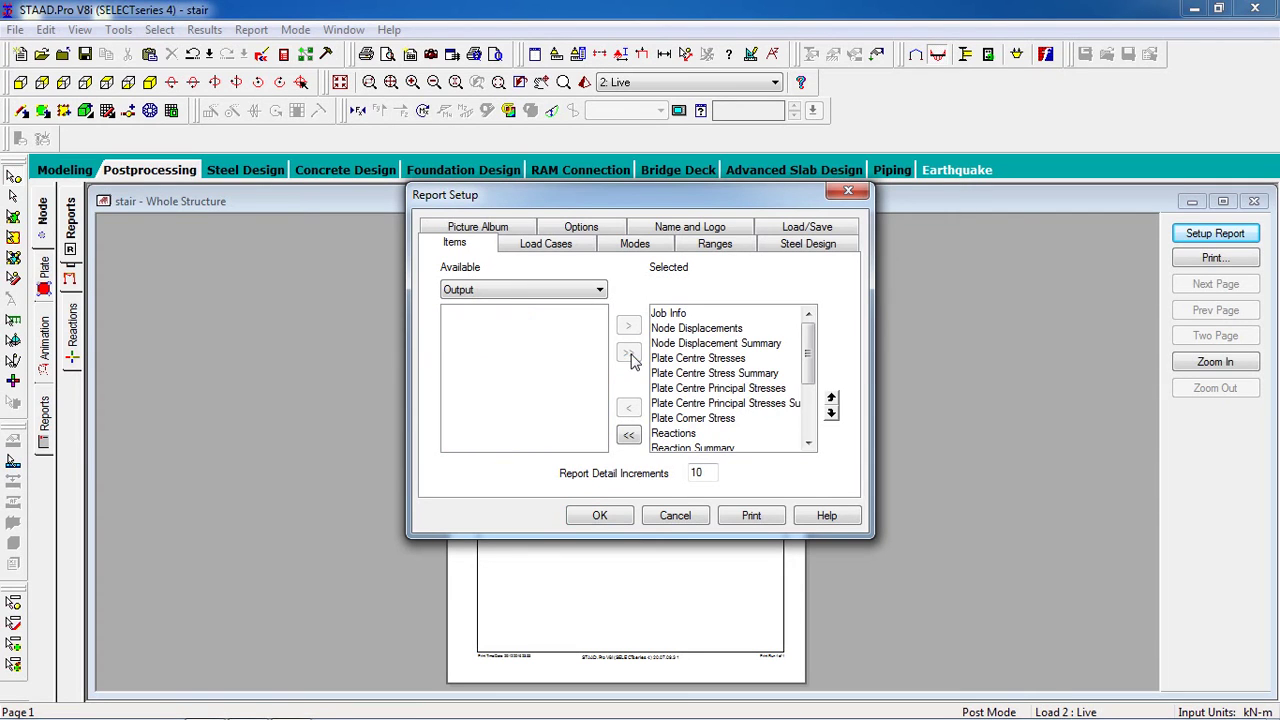
click(599, 515)
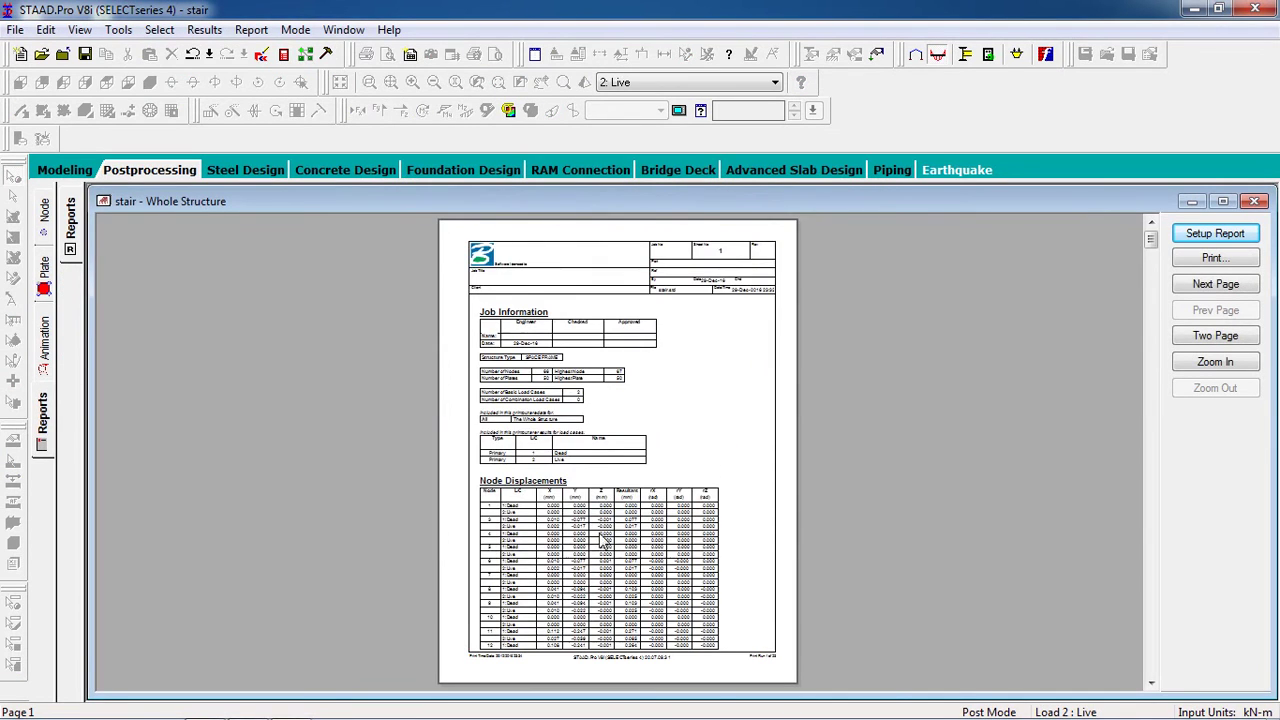
click(605, 541)
click(605, 541)
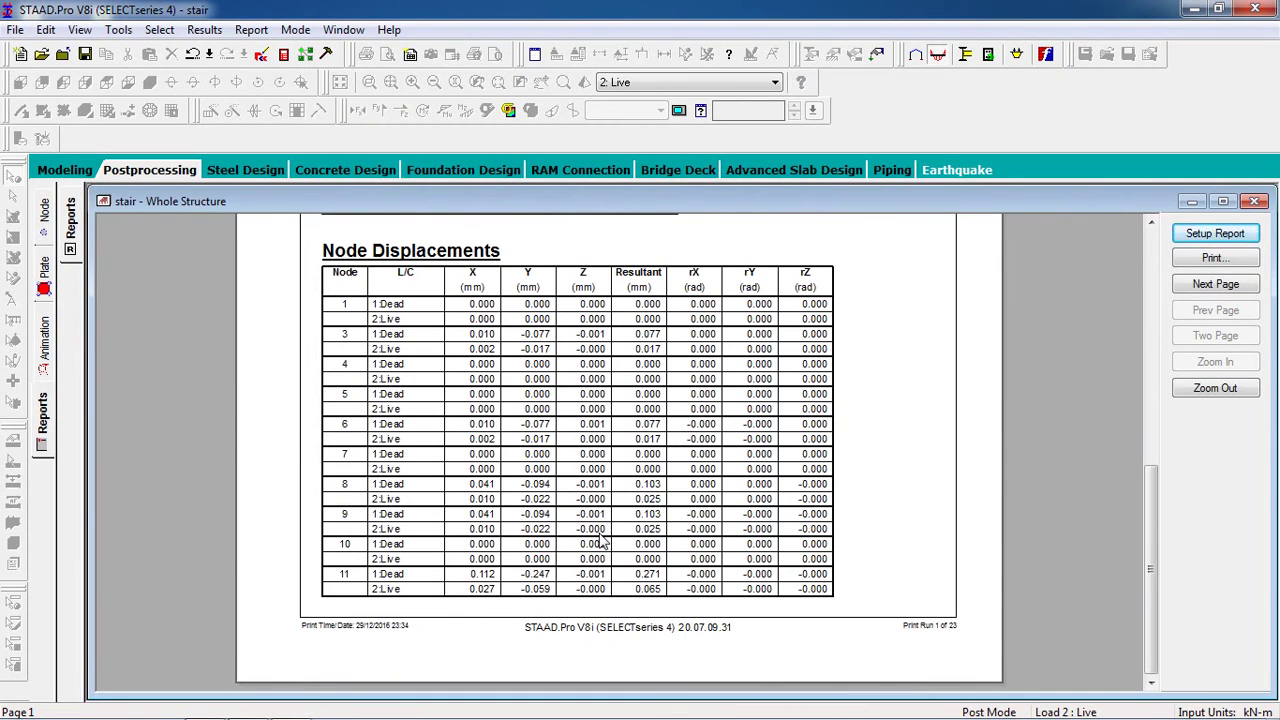
Page through the report preview to the last page, reviewing the node displacements, displacement summary and plate stress tables
click(1216, 284)
click(1216, 284)
click(1216, 284)
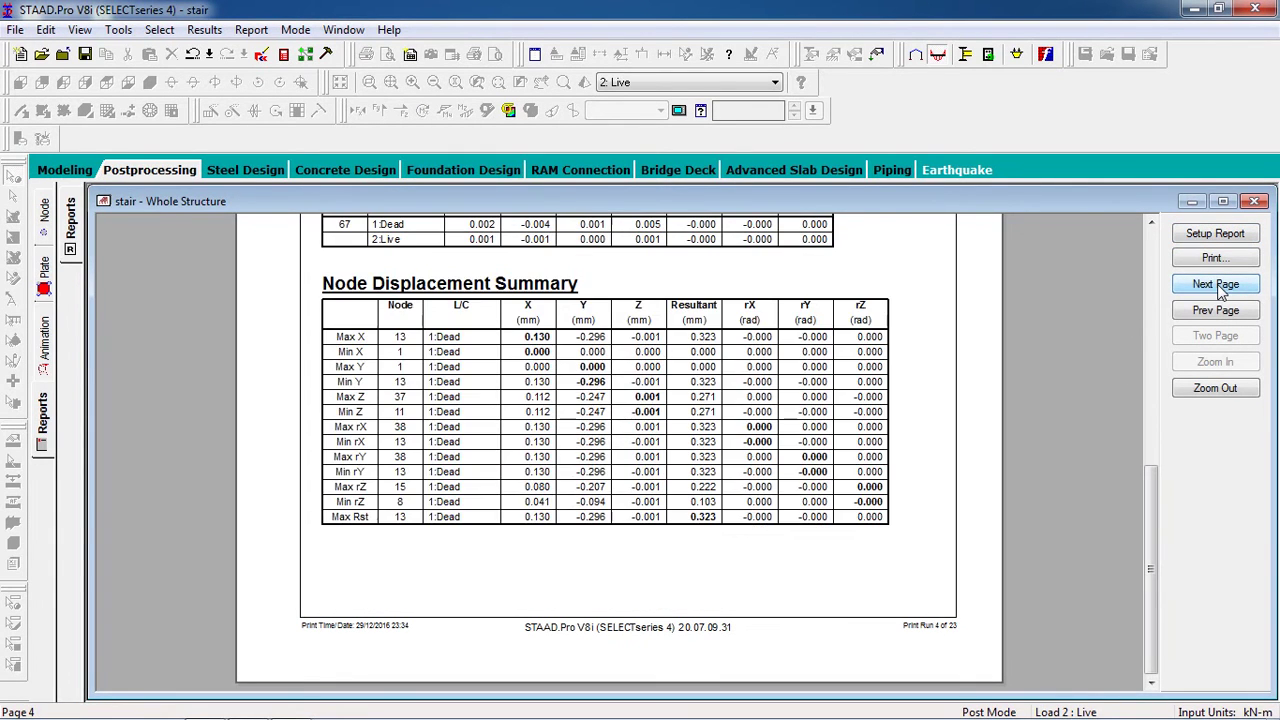
click(1216, 284)
click(1216, 284)
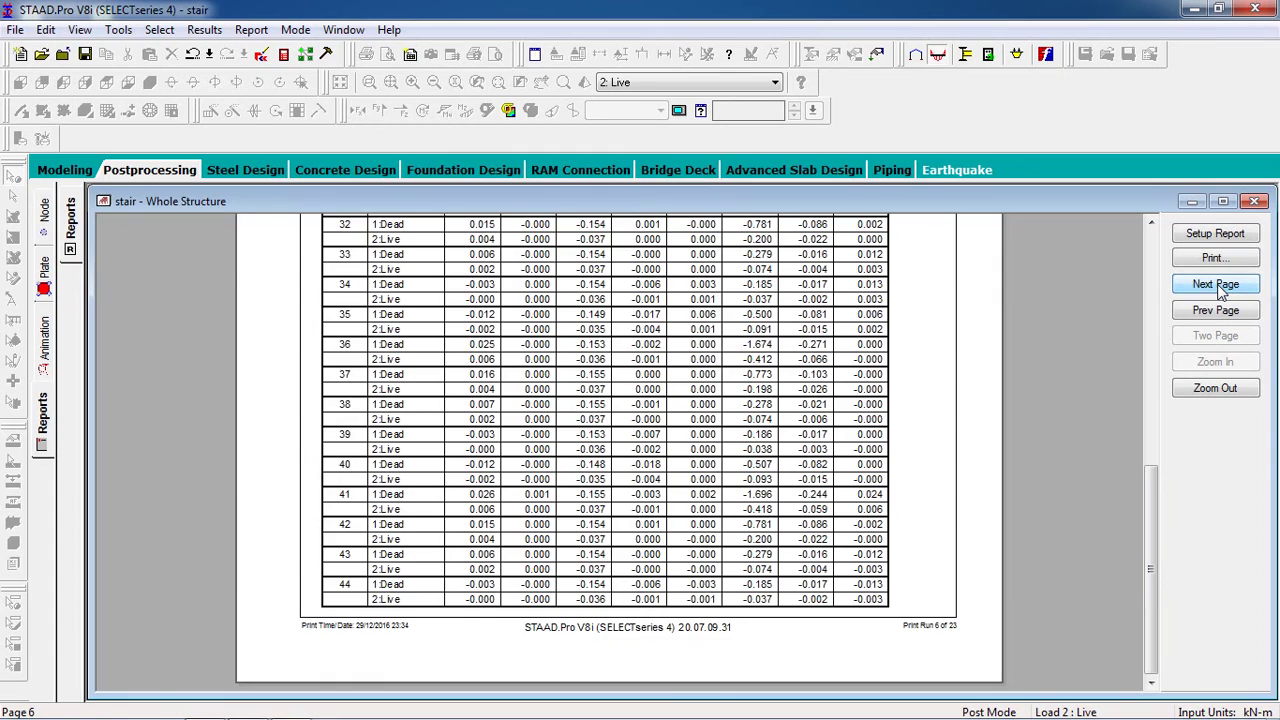
click(1216, 284)
click(1216, 284)
click(1216, 284)
click(1216, 284)
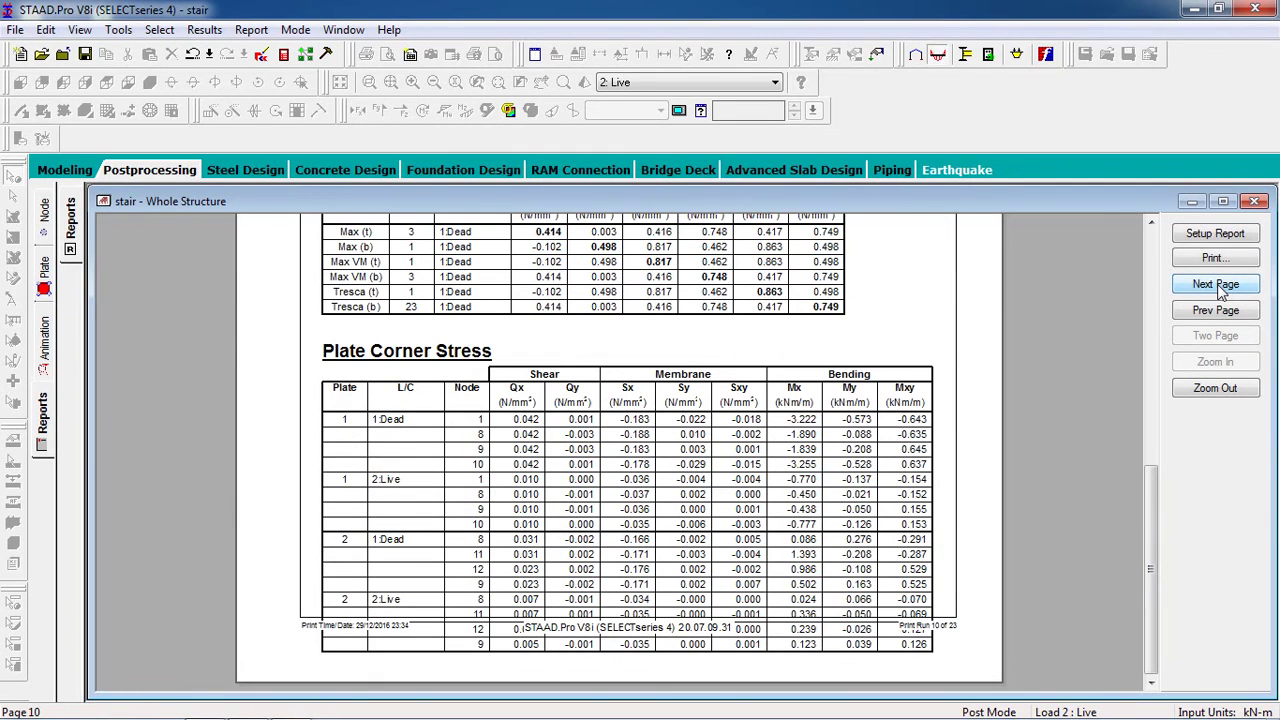
click(1216, 284)
click(1216, 284)
click(1216, 284)
click(1216, 284)
click(1216, 284)
click(1216, 284)
click(1216, 284)
click(1216, 284)
click(1216, 284)
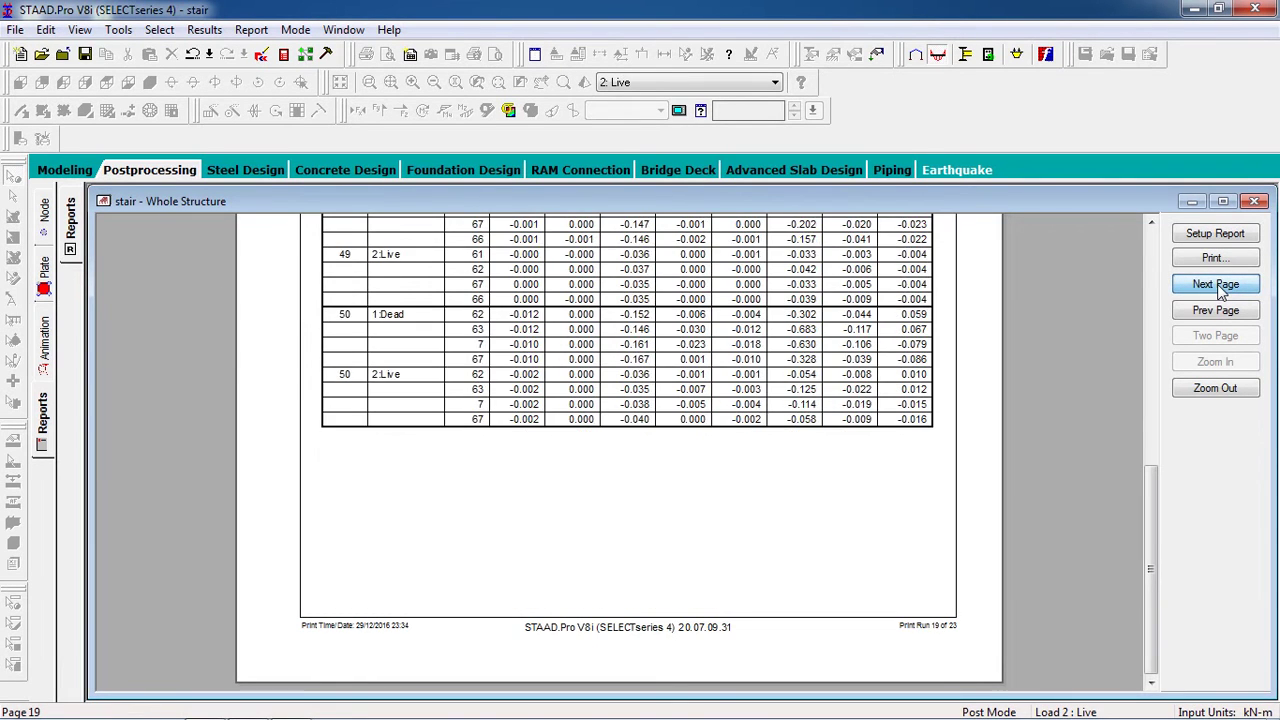
click(1216, 284)
click(1216, 284)
click(1216, 284)
click(1216, 284)
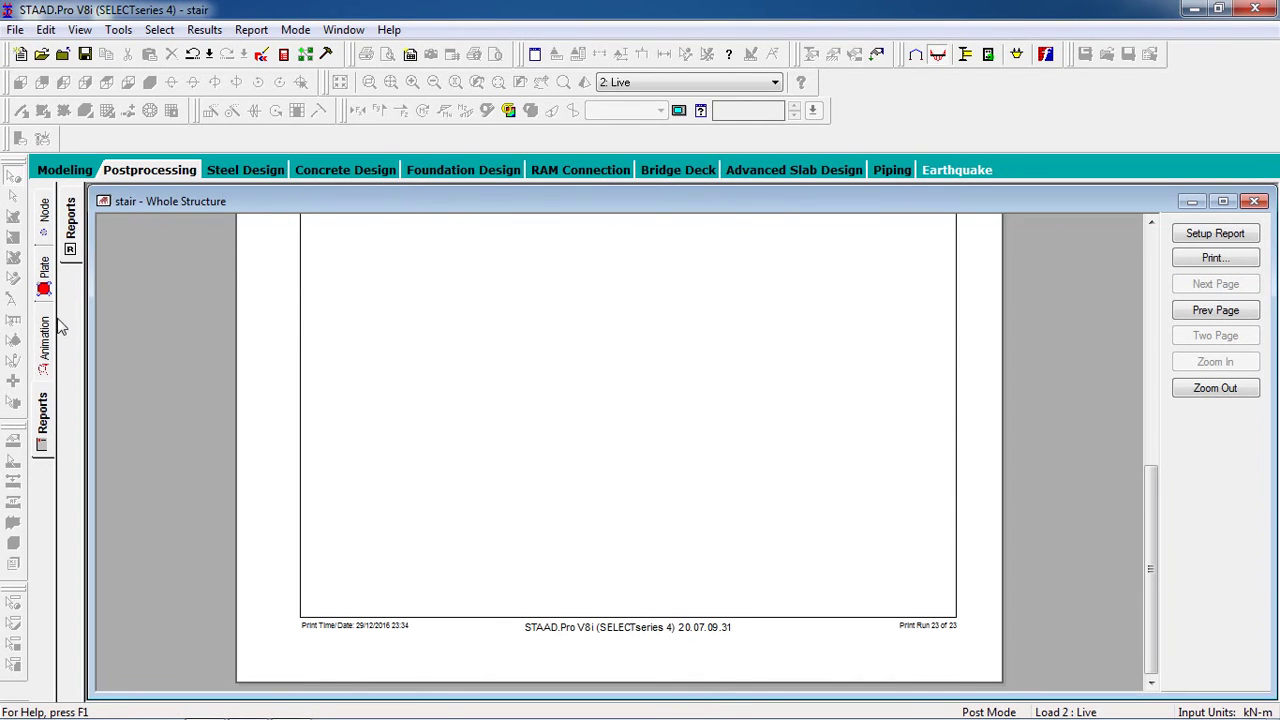
Show the Max Absolute plate stress contour of the staircase for load case 2: Live with normal fill
click(45, 280)
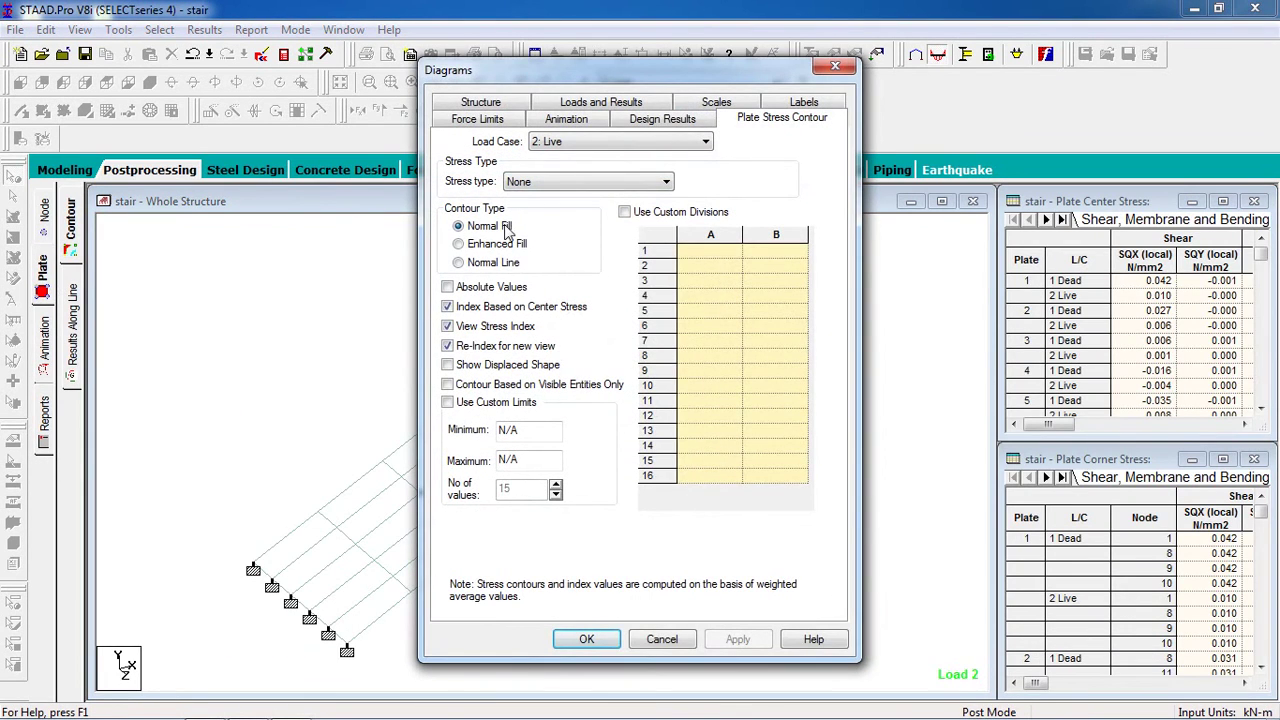
click(545, 179)
click(555, 209)
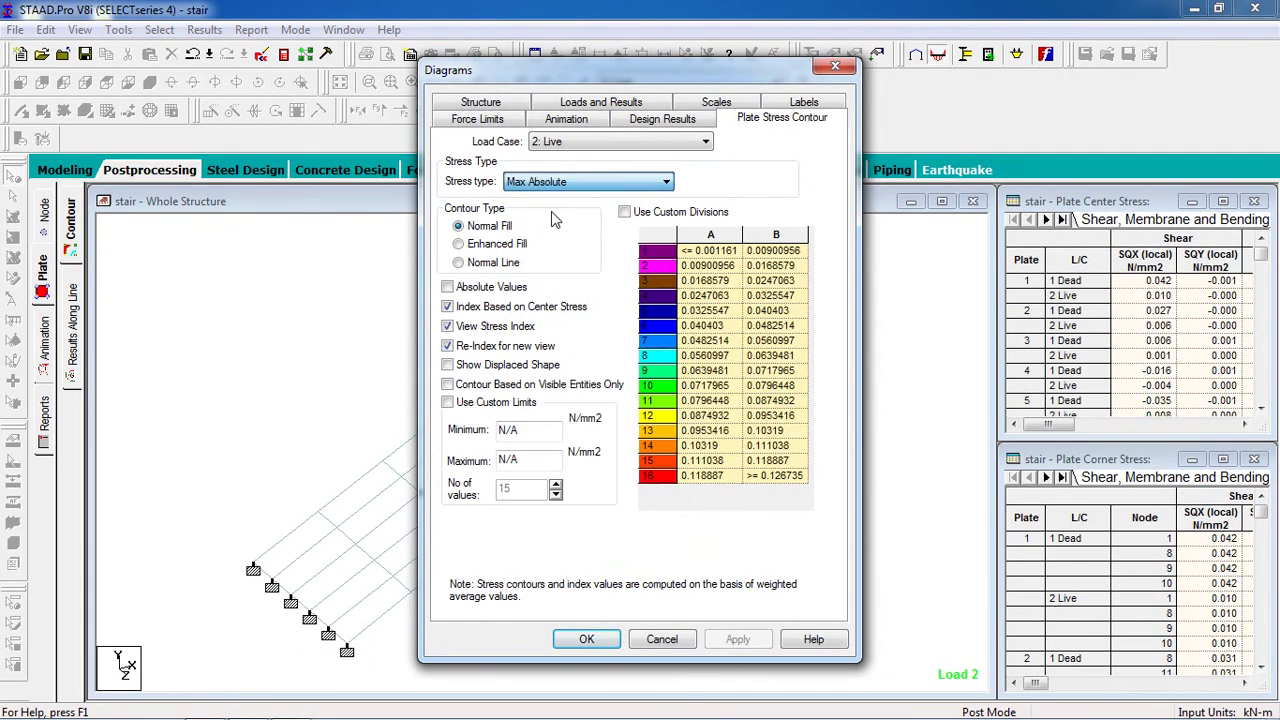
click(730, 640)
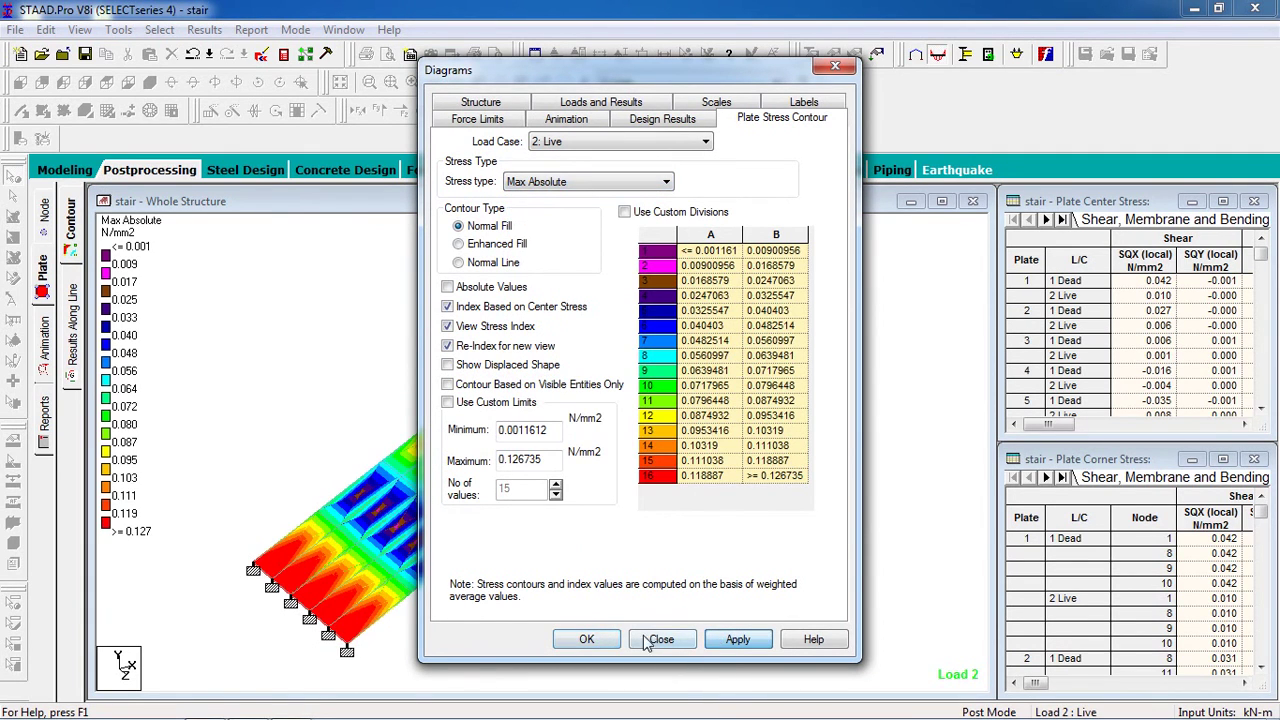
click(590, 640)
middle_drag(611, 443, 680, 423)
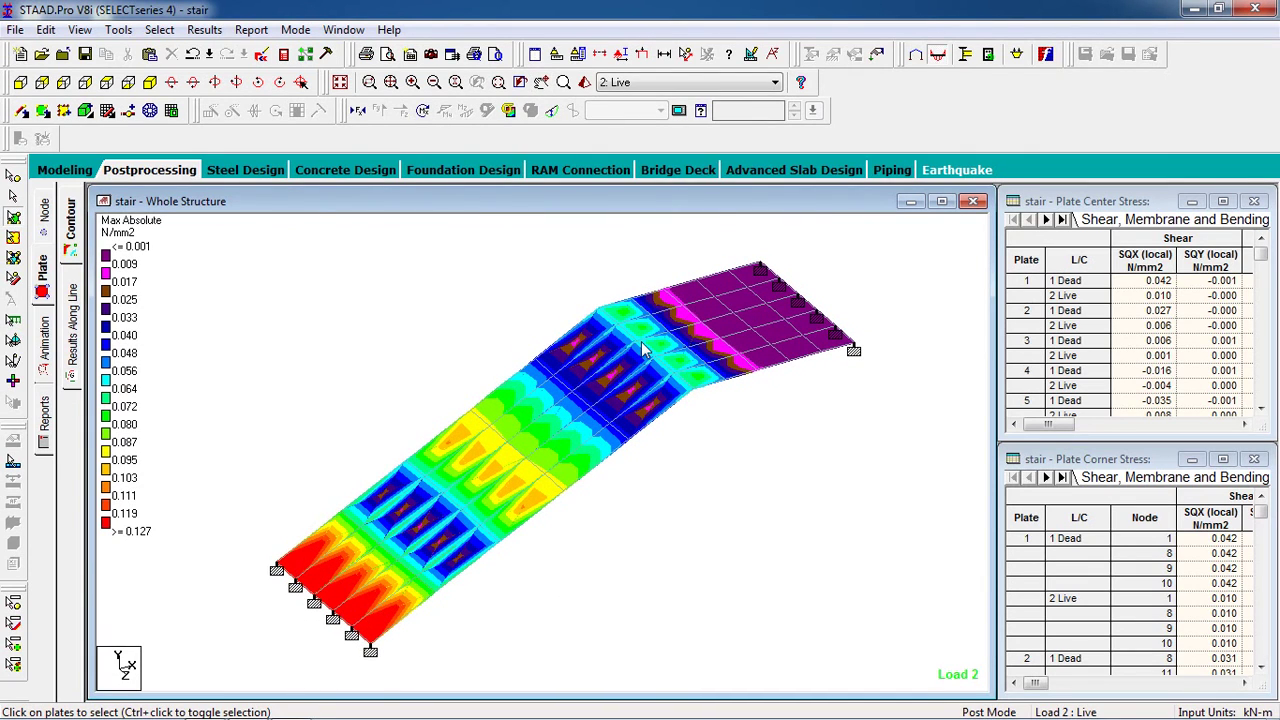
middle_drag(677, 454, 686, 463)
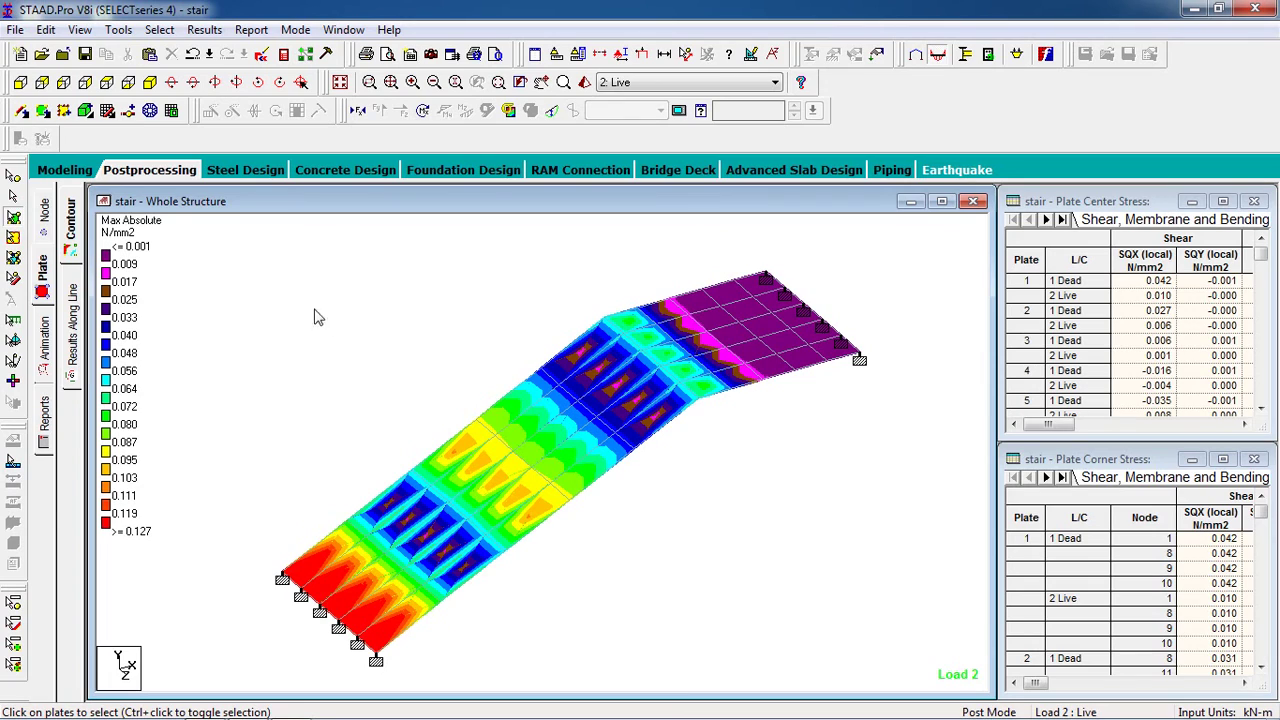